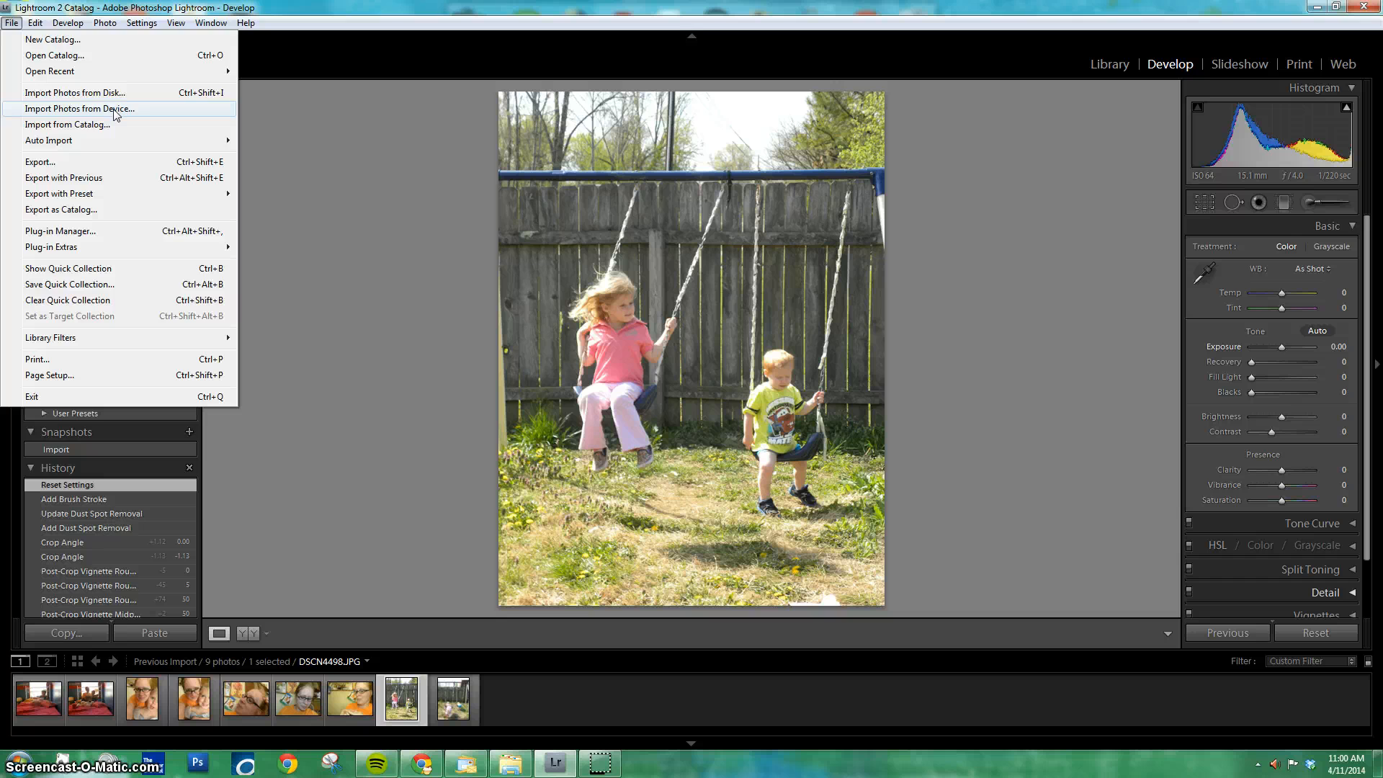
# - Import only the 2014\April\11 photos from the camera card, with the option to skip suspected duplicates turned off
pyautogui.click(114, 109)
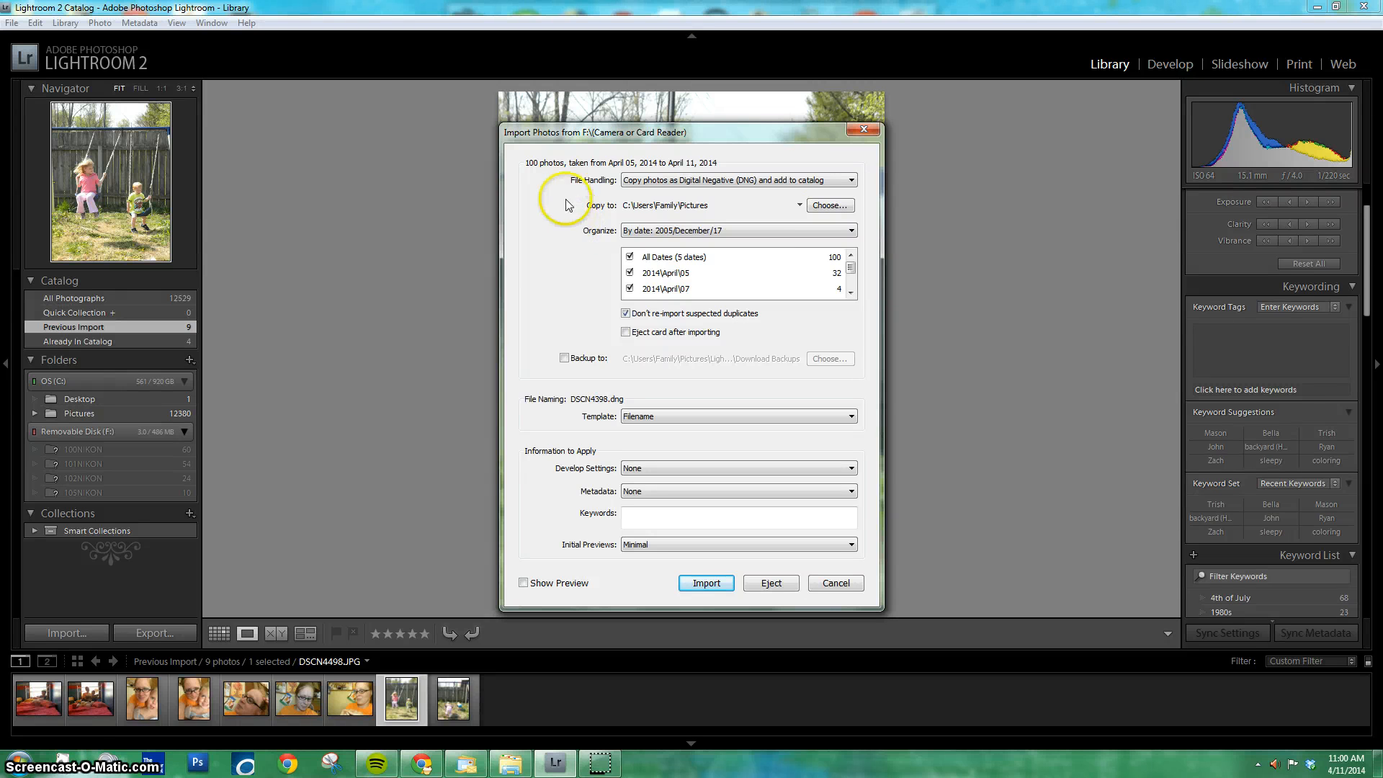
pyautogui.click(627, 314)
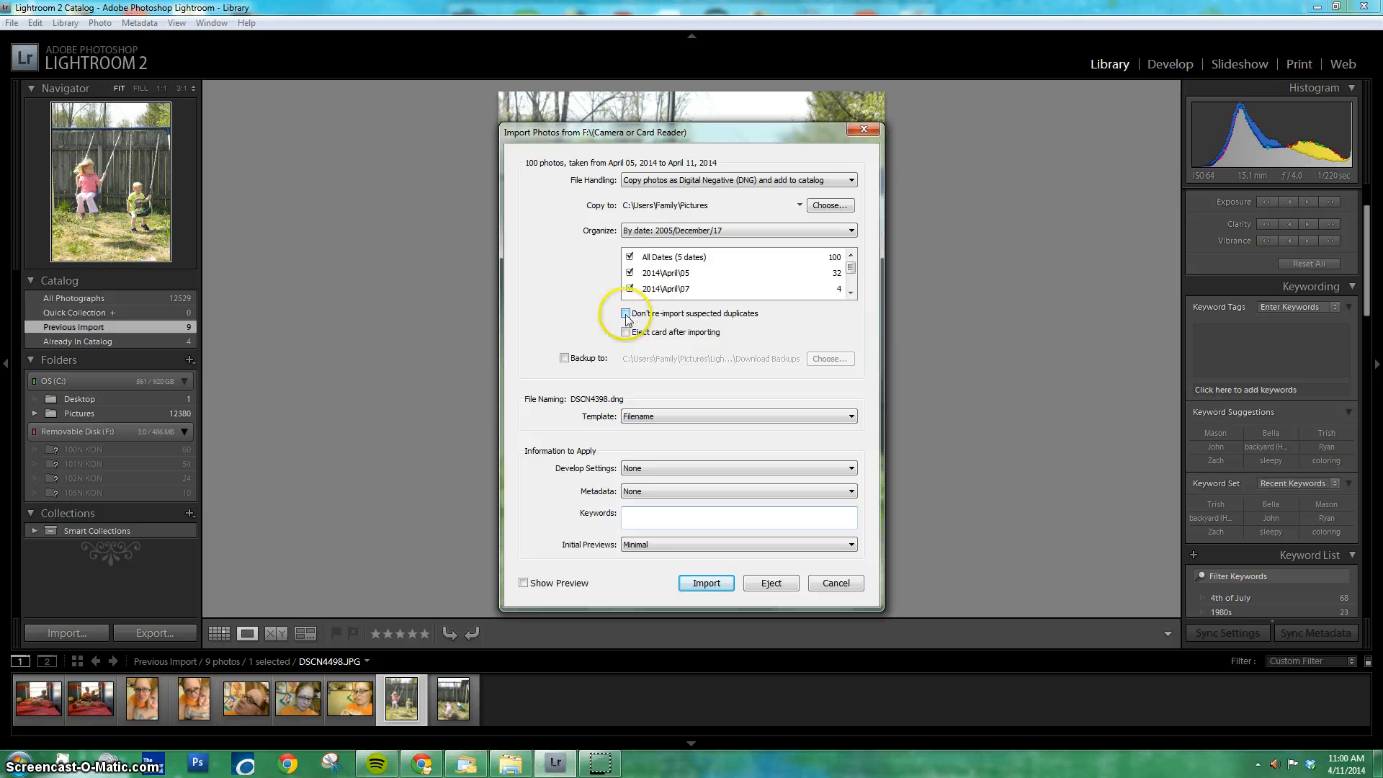
pyautogui.click(629, 258)
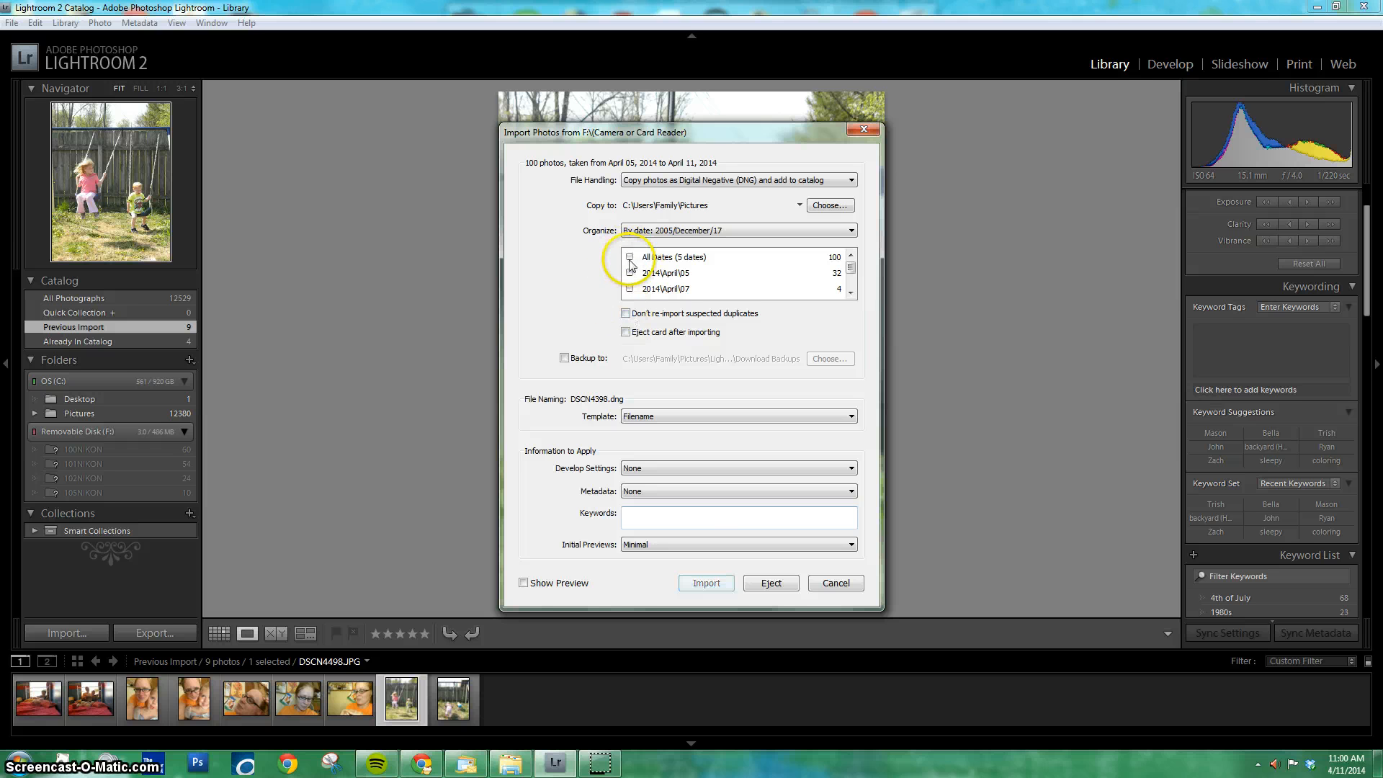
pyautogui.scroll(-2, 629, 268)
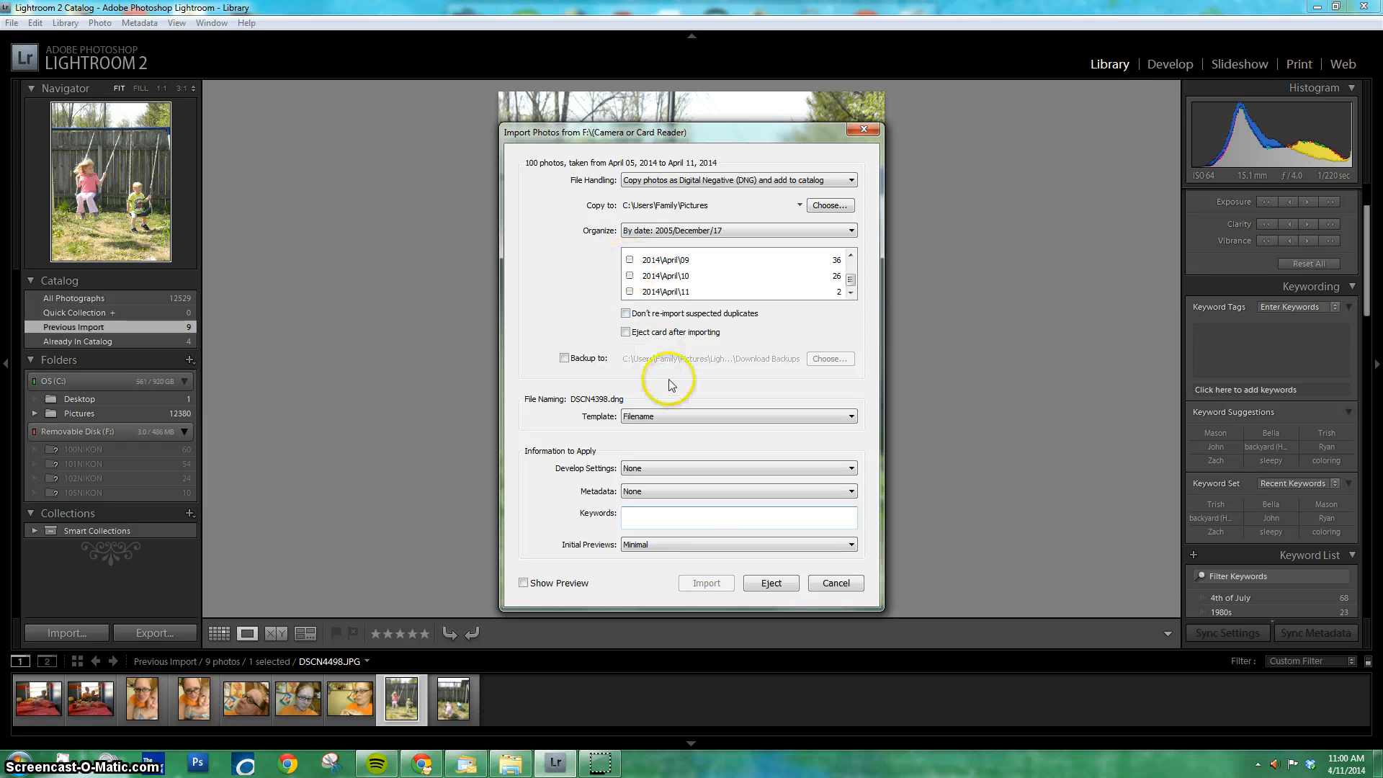
pyautogui.click(629, 291)
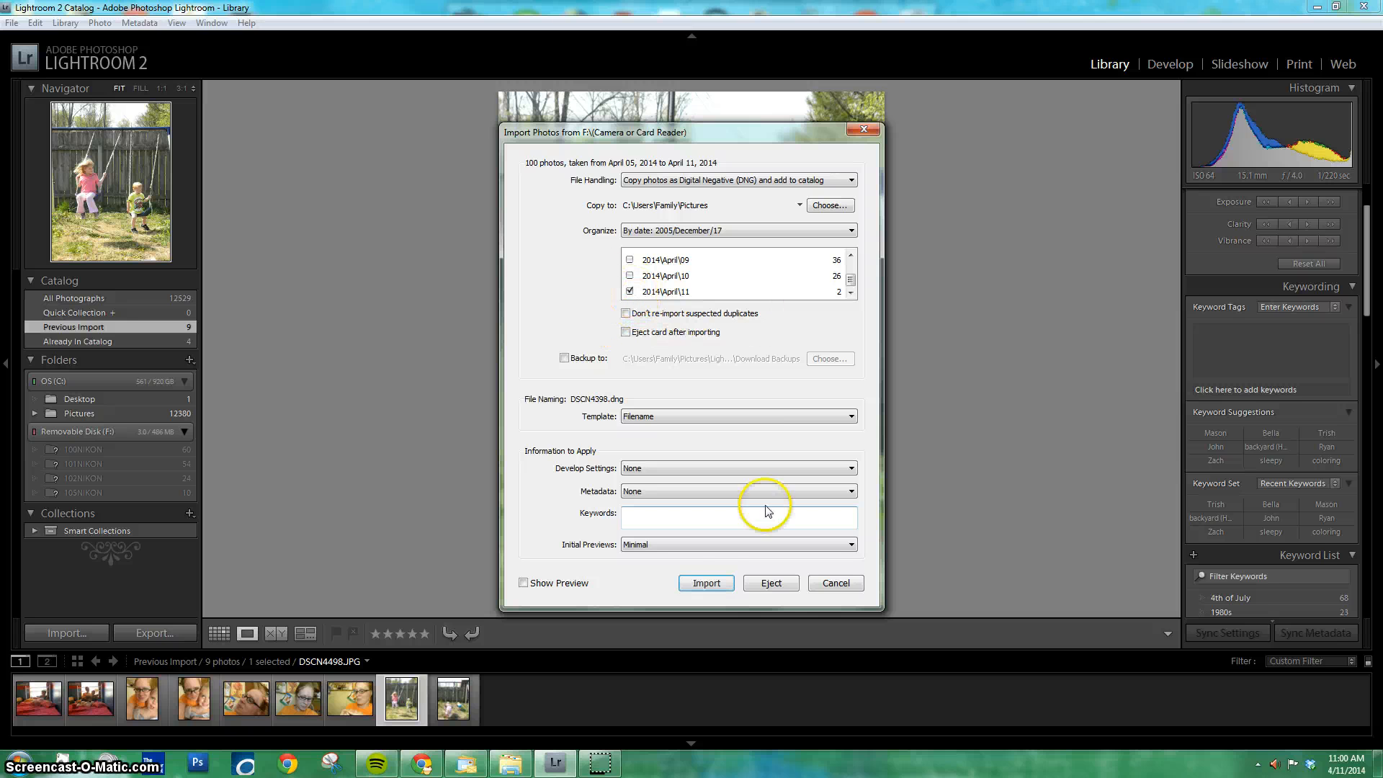
pyautogui.click(713, 582)
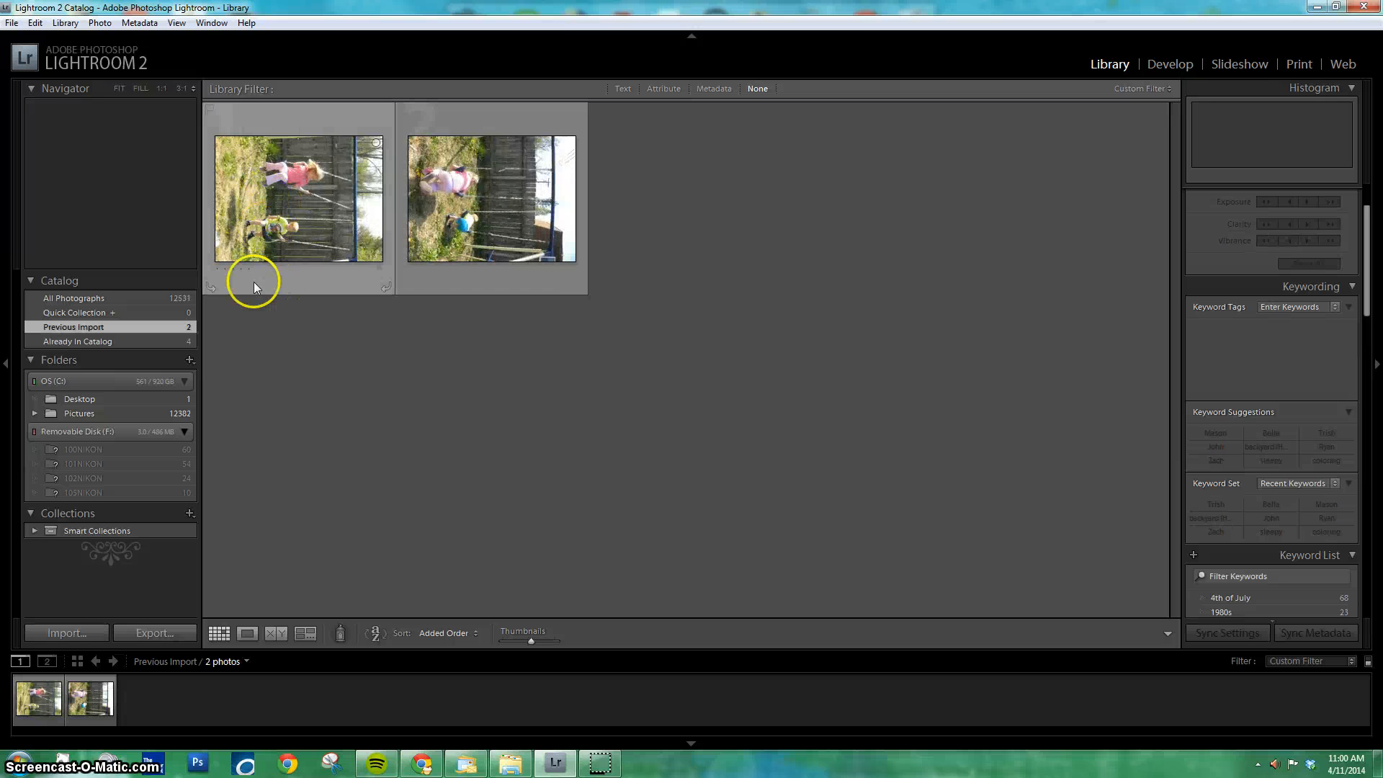
# - Rotate both imported swing set photos upright in the thumbnail grid
pyautogui.click(209, 288)
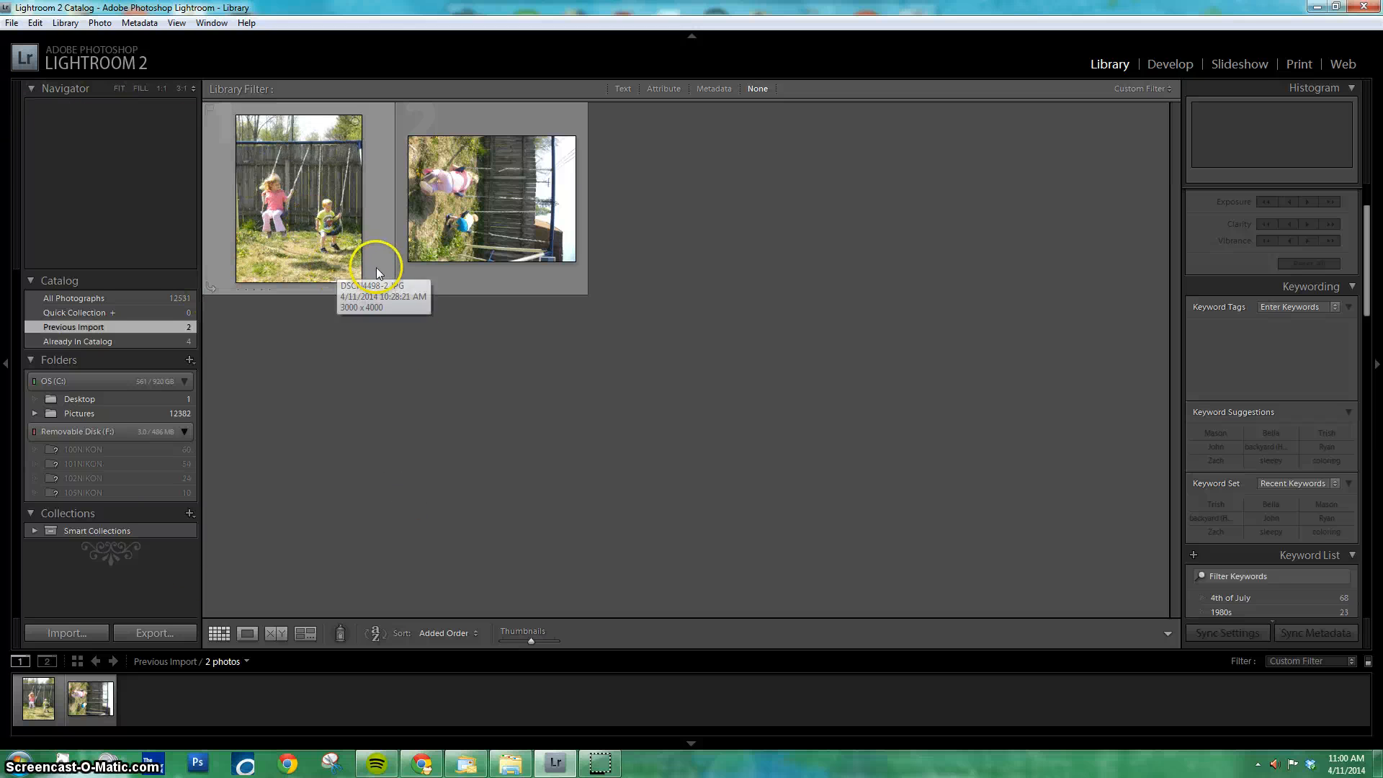
pyautogui.click(405, 289)
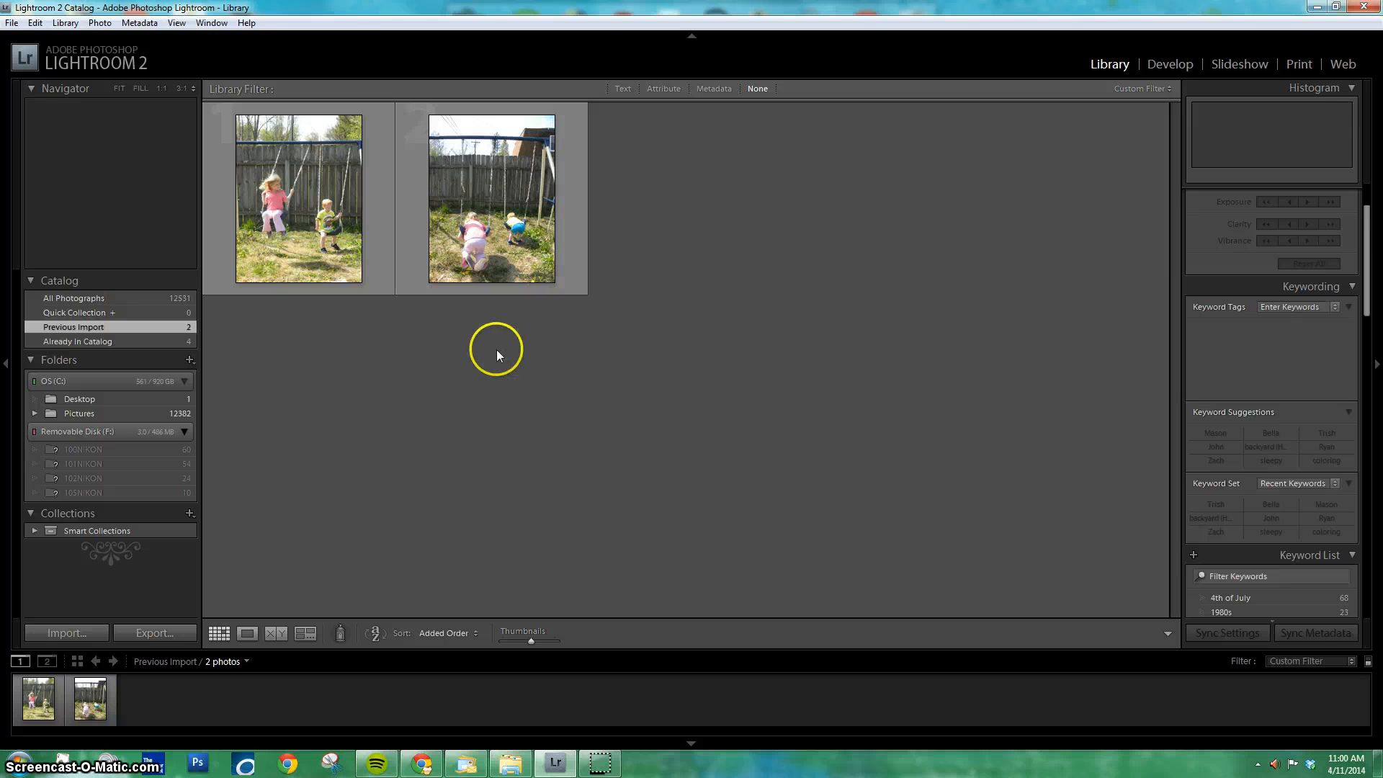
pyautogui.click(550, 287)
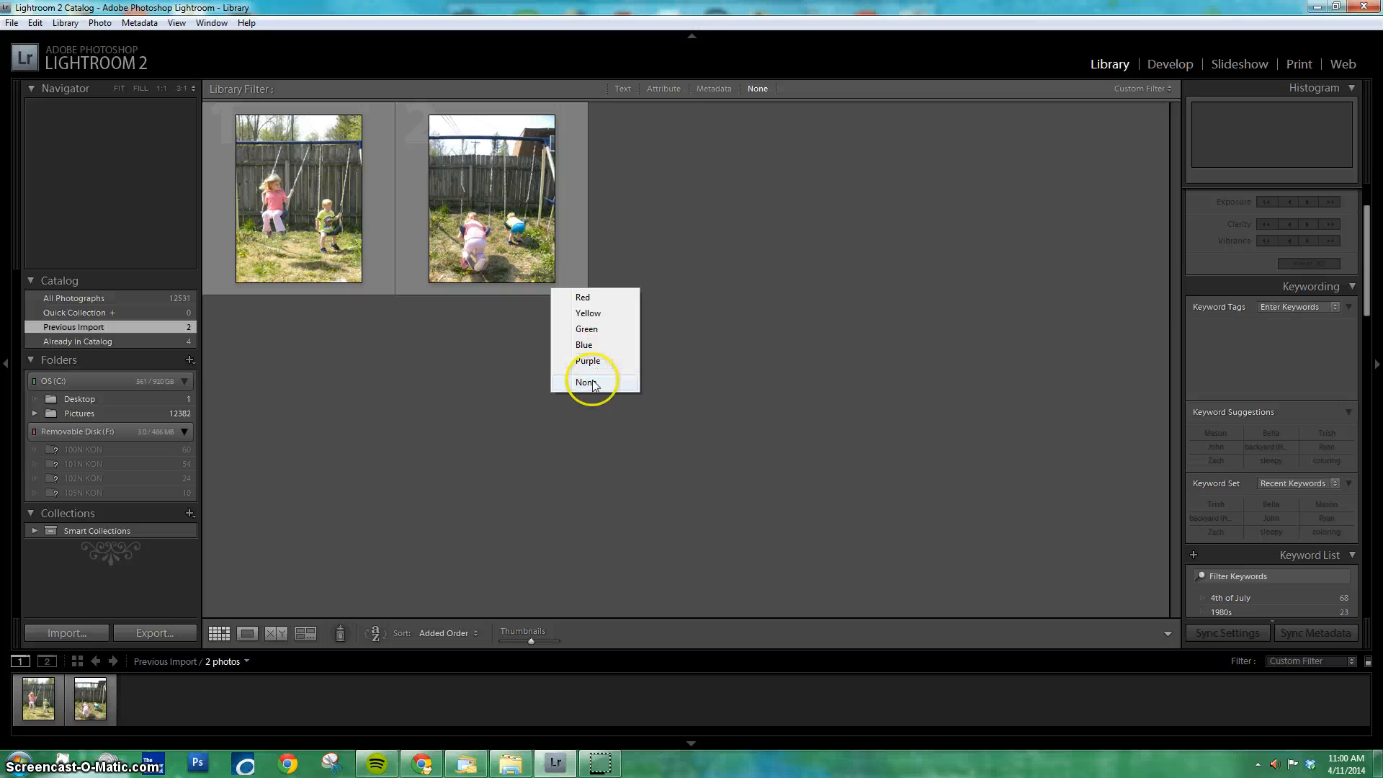
pyautogui.click(453, 341)
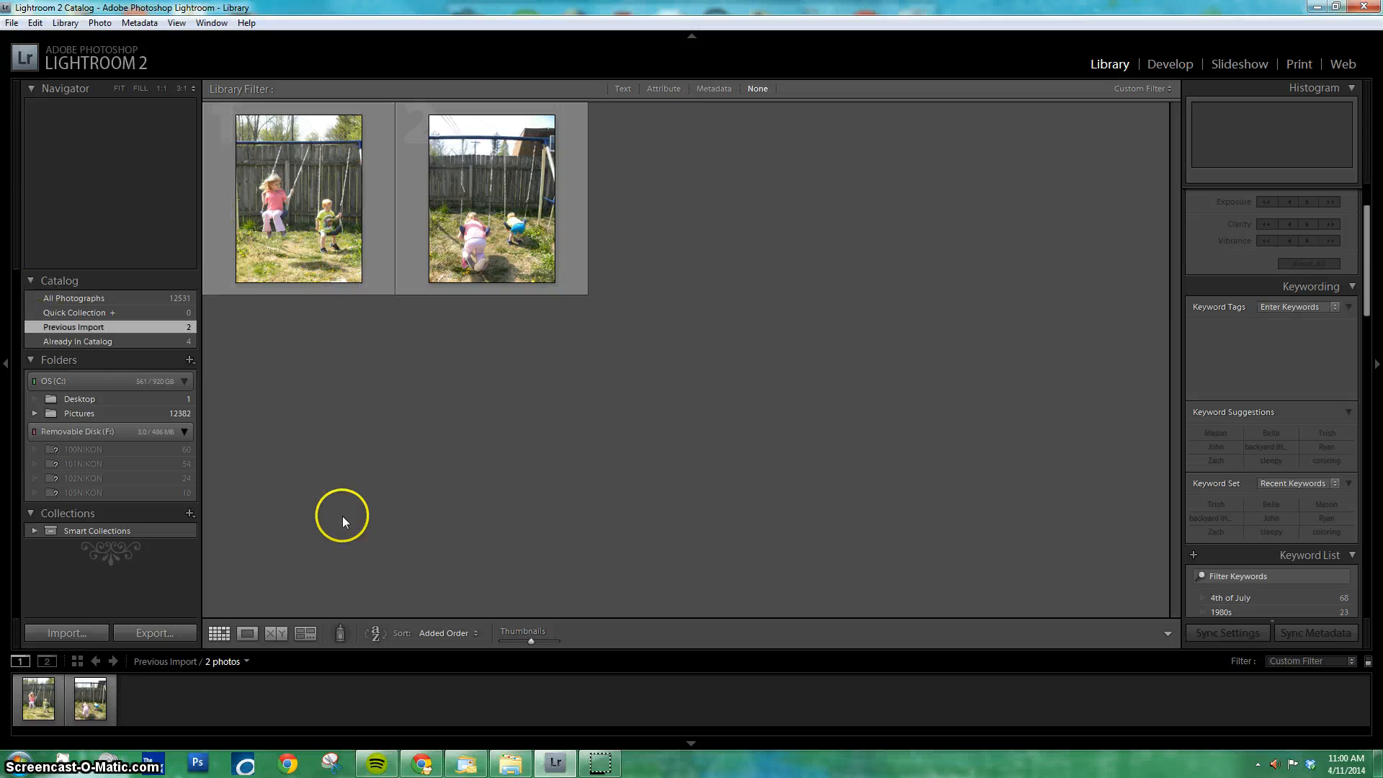
# - Open the first photo of the children on the swings in large view, then flag it as rejected and remove the flag
pyautogui.click(342, 225)
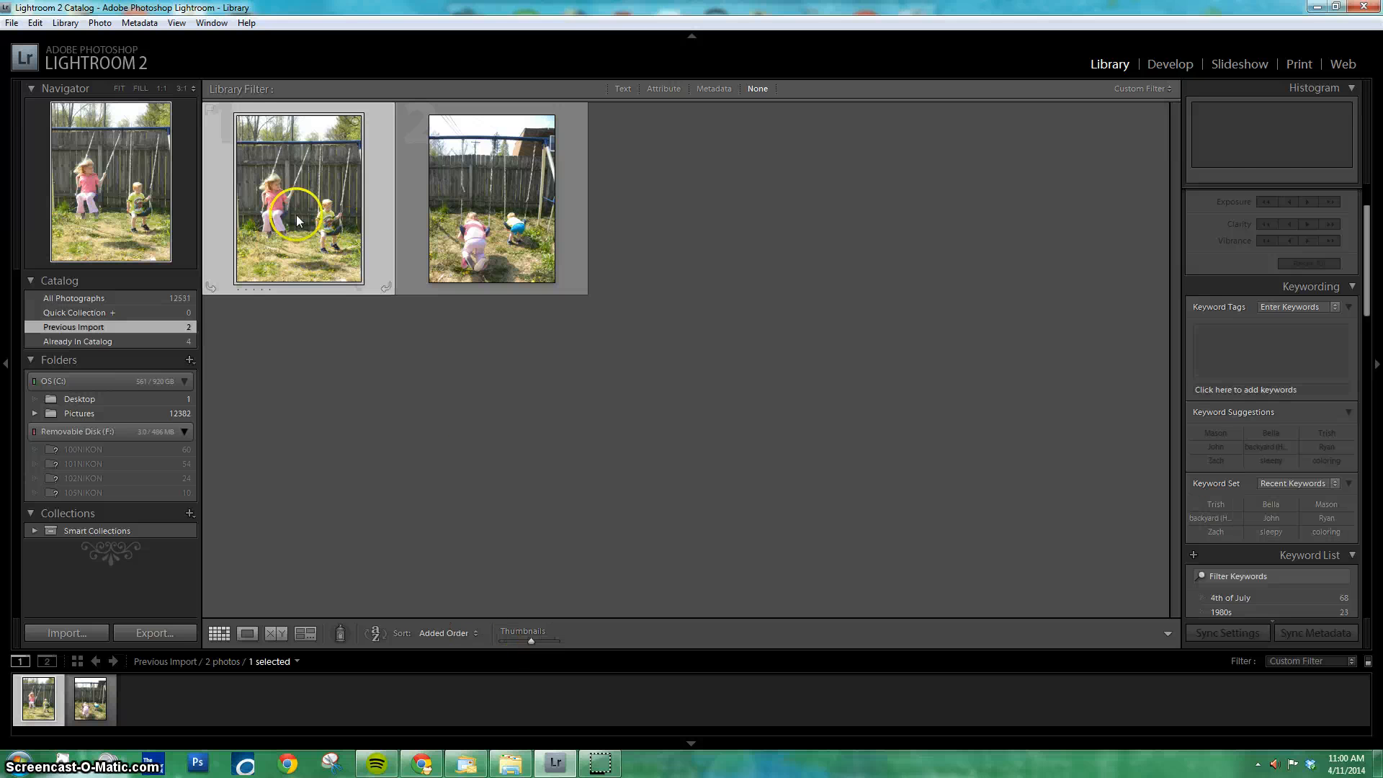
pyautogui.doubleClick(296, 215)
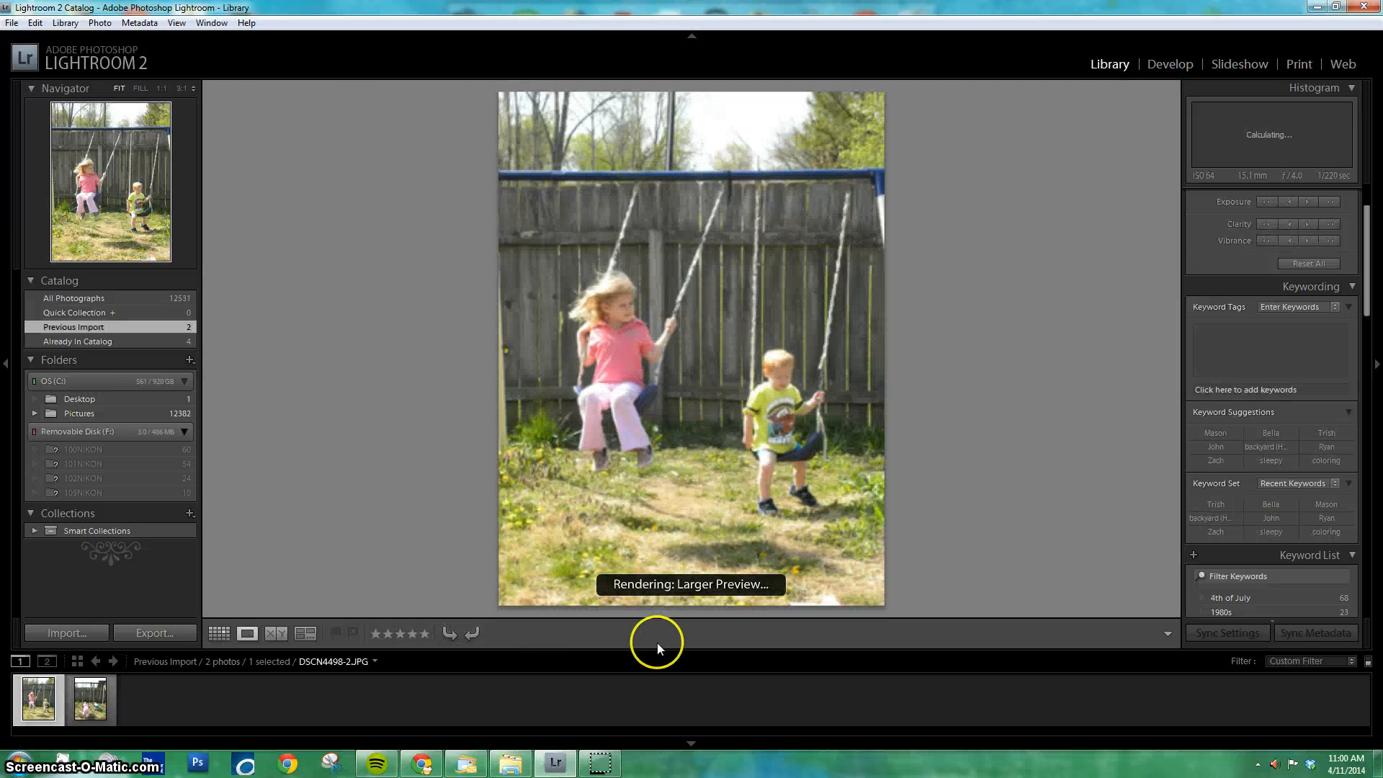
pyautogui.click(353, 633)
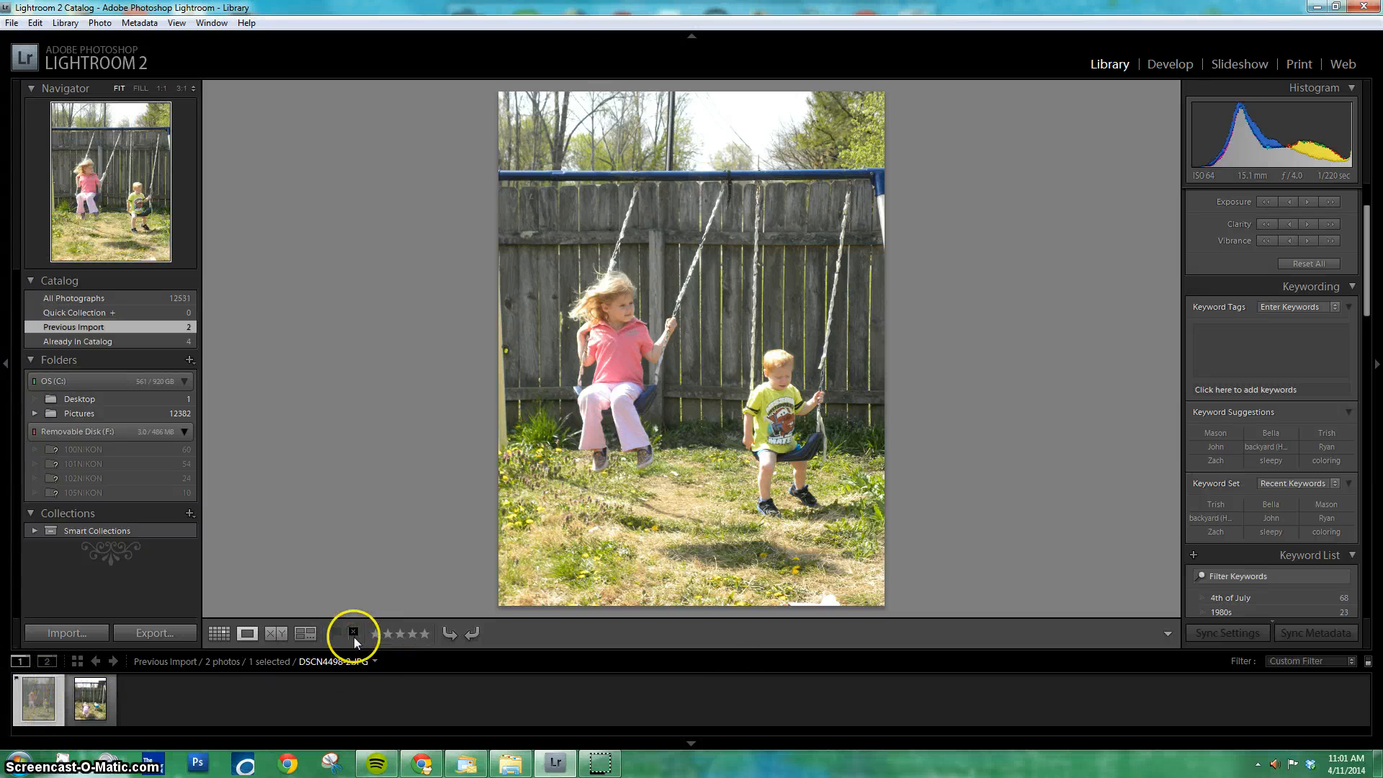
pyautogui.click(351, 633)
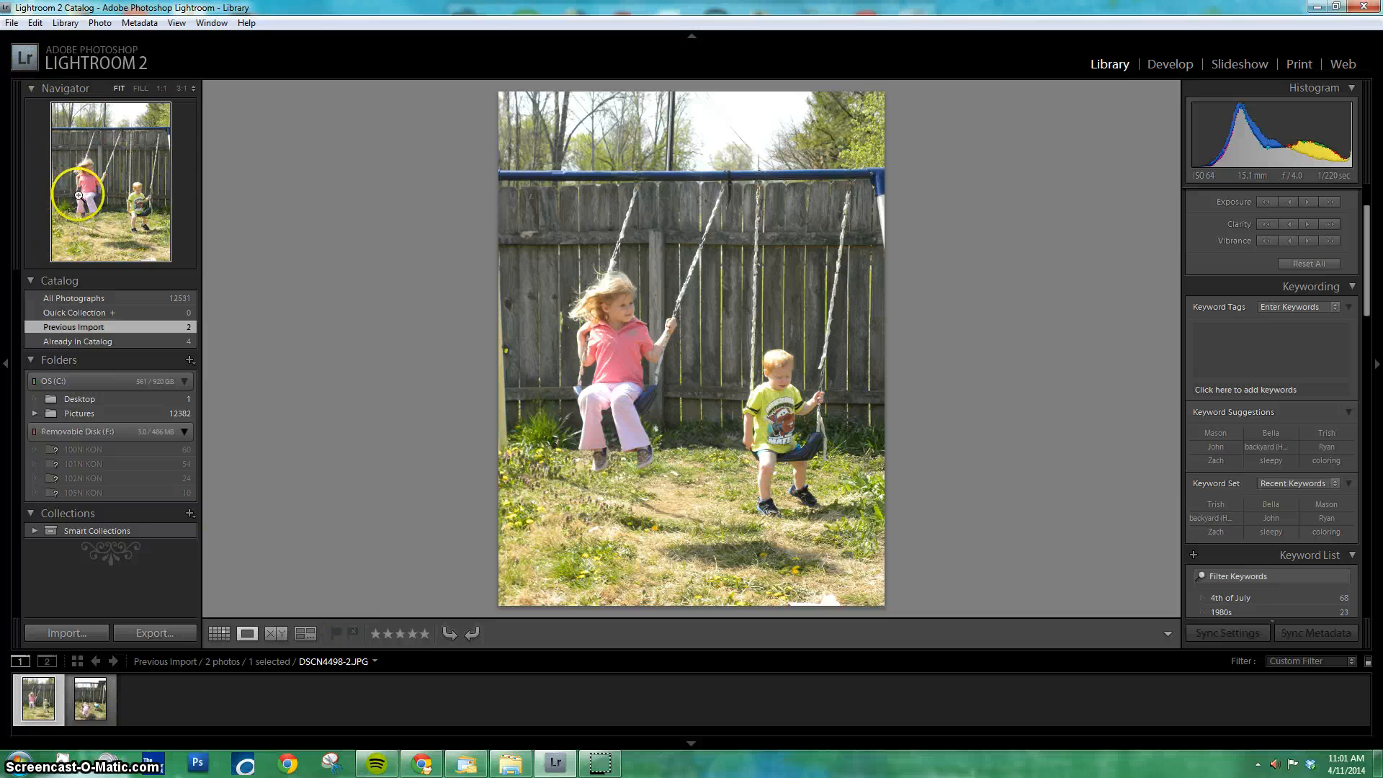
# - Examine the swing photo at Fill, 1:1 and 3:1 zoom, then return to Fit
pyautogui.click(140, 88)
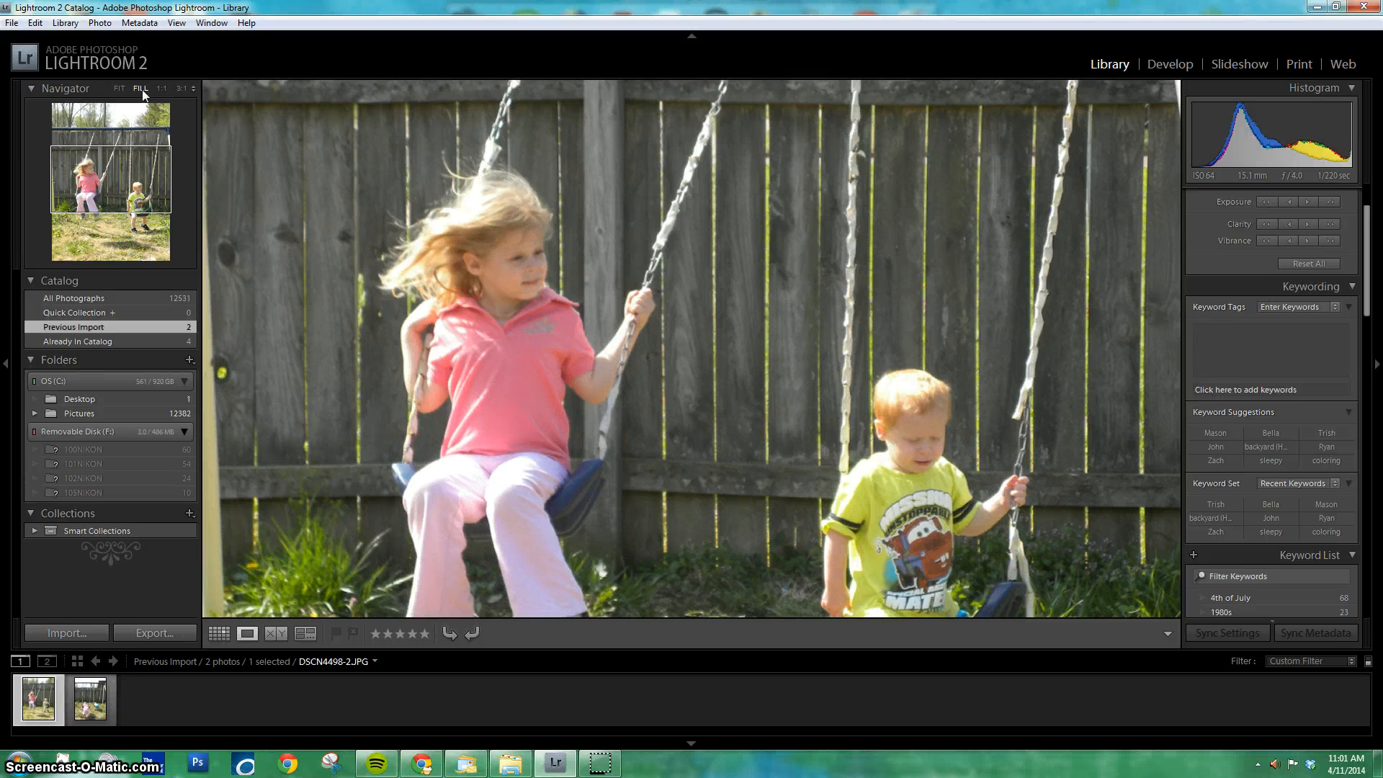
pyautogui.click(159, 89)
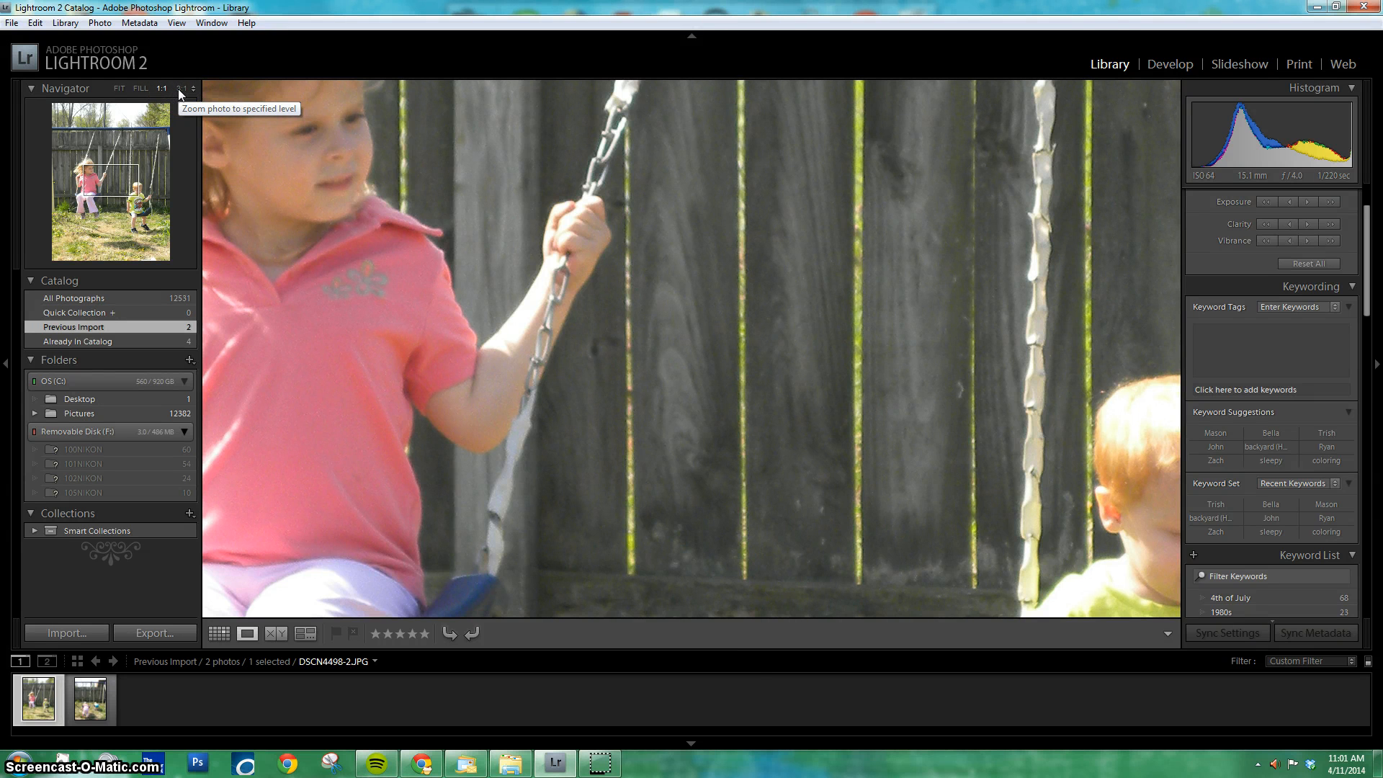
pyautogui.click(179, 92)
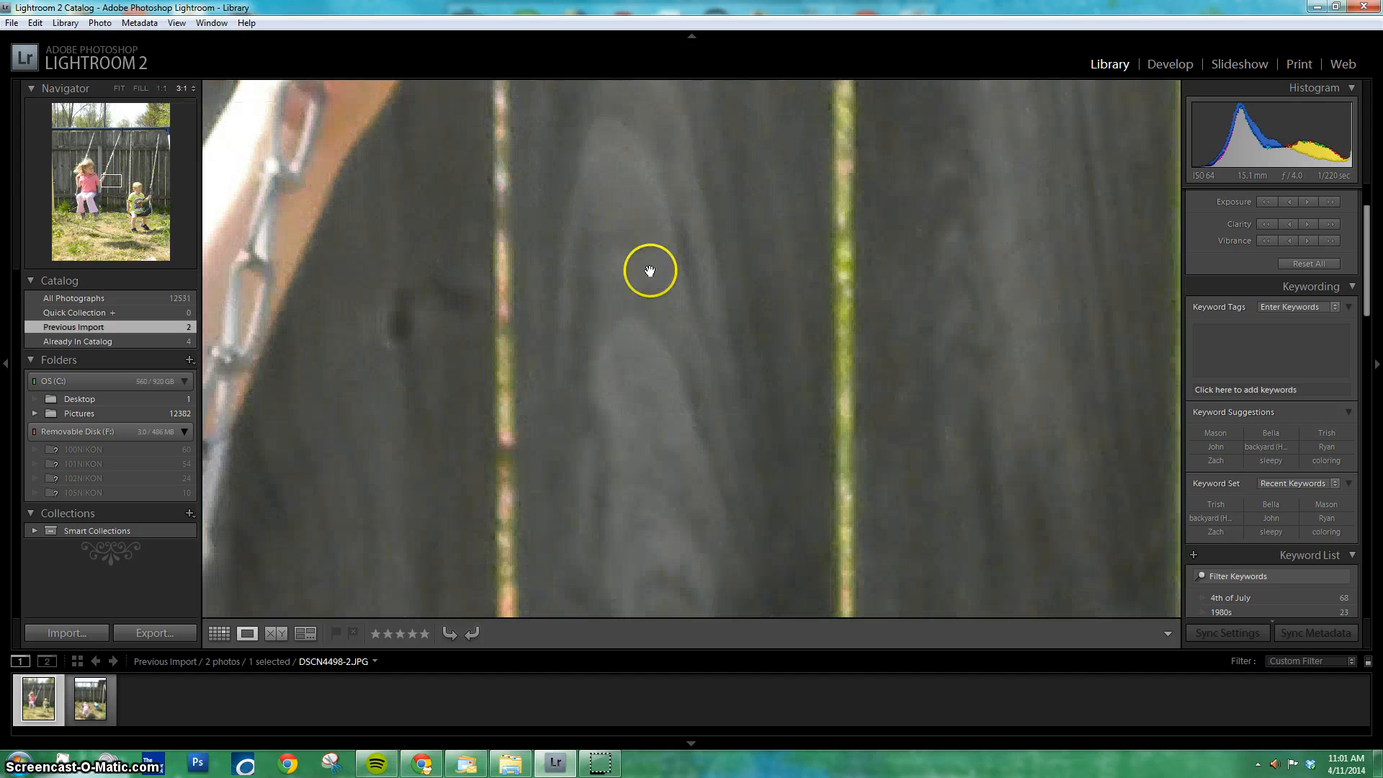
pyautogui.click(143, 88)
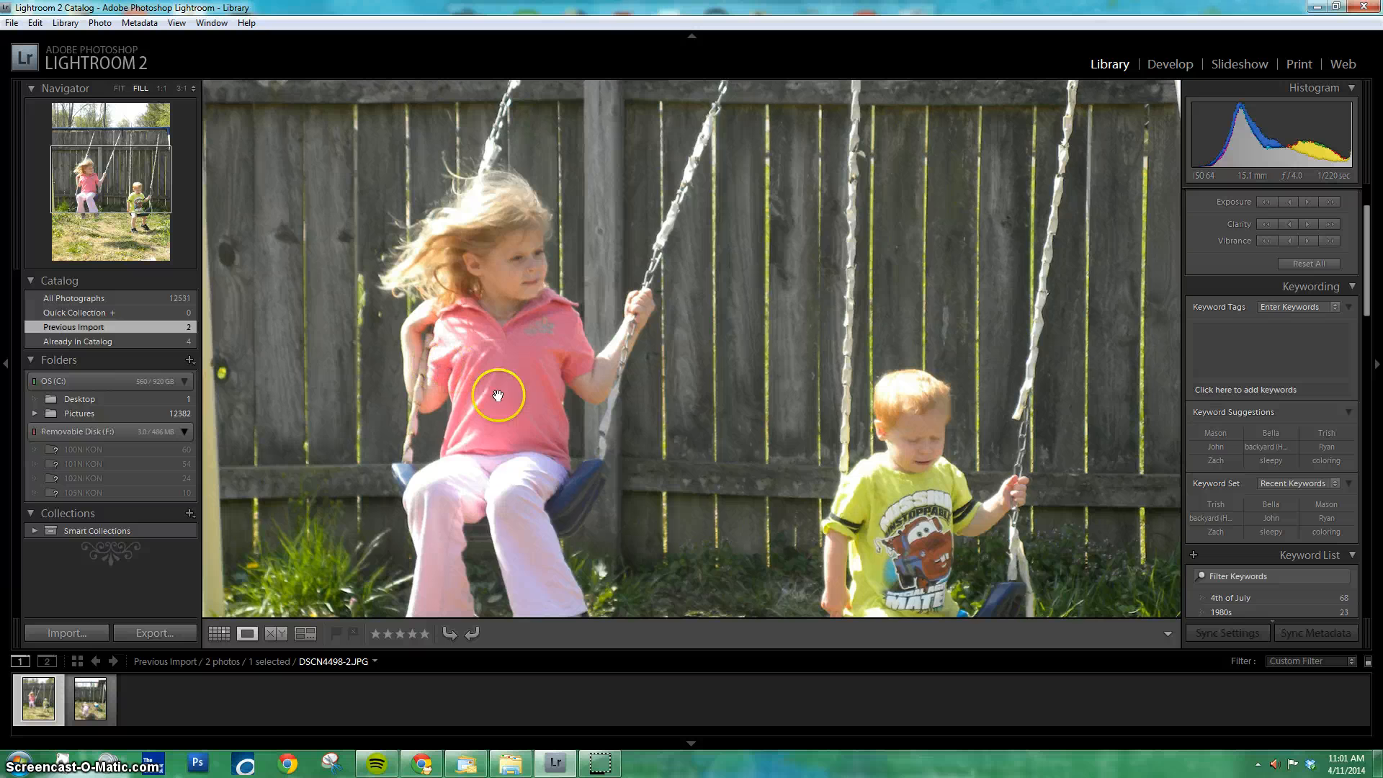
pyautogui.click(118, 88)
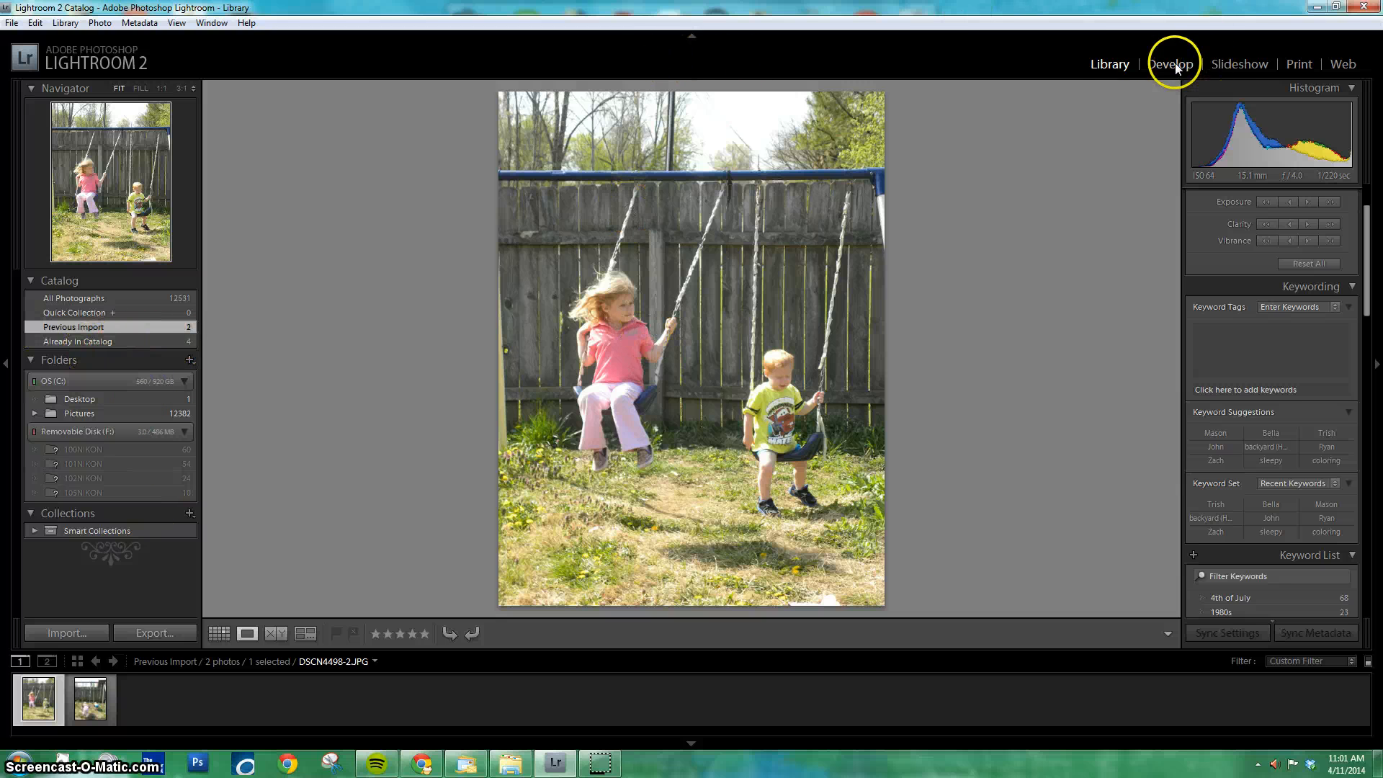
# - Apply Auto Tone to the swing photo in Quick Develop, keeping the white balance at As Shot
pyautogui.scroll(2, 1271, 231)
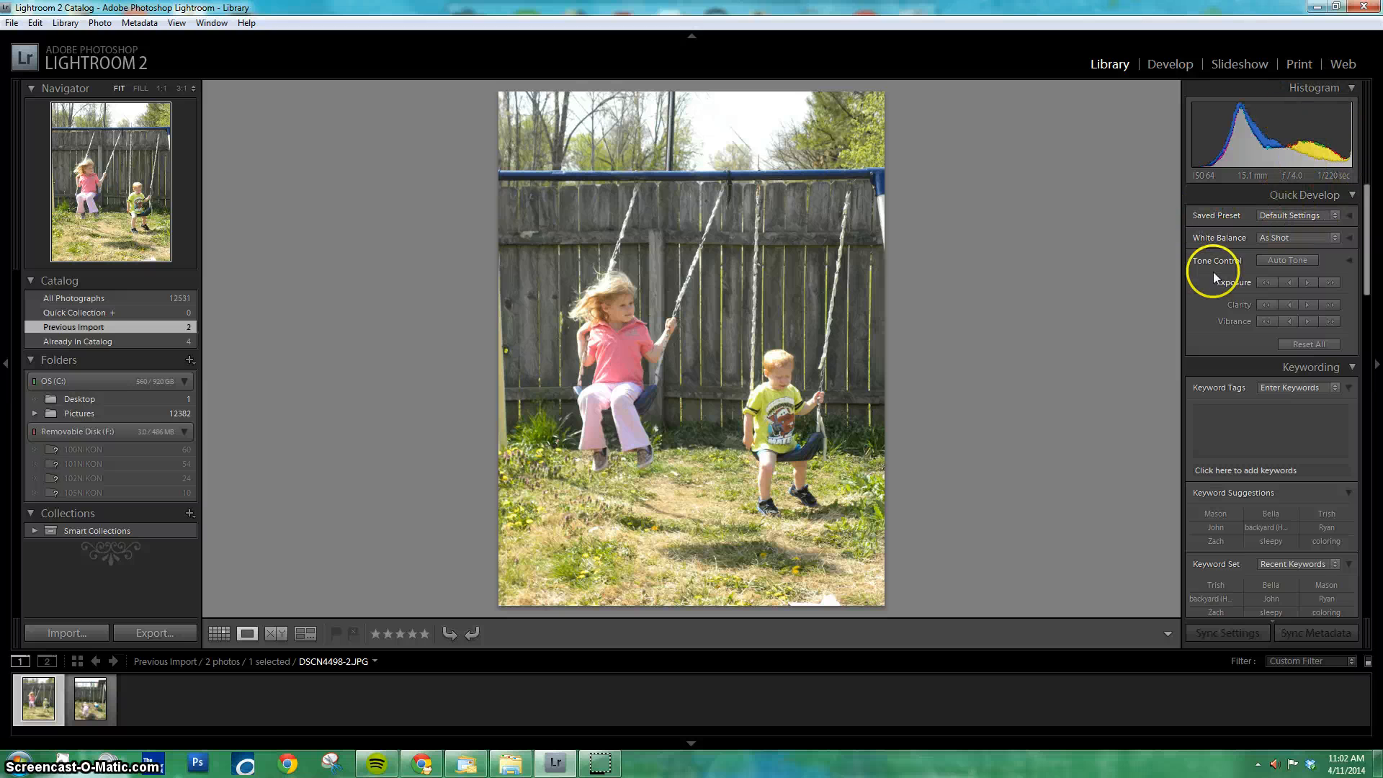
pyautogui.click(1295, 263)
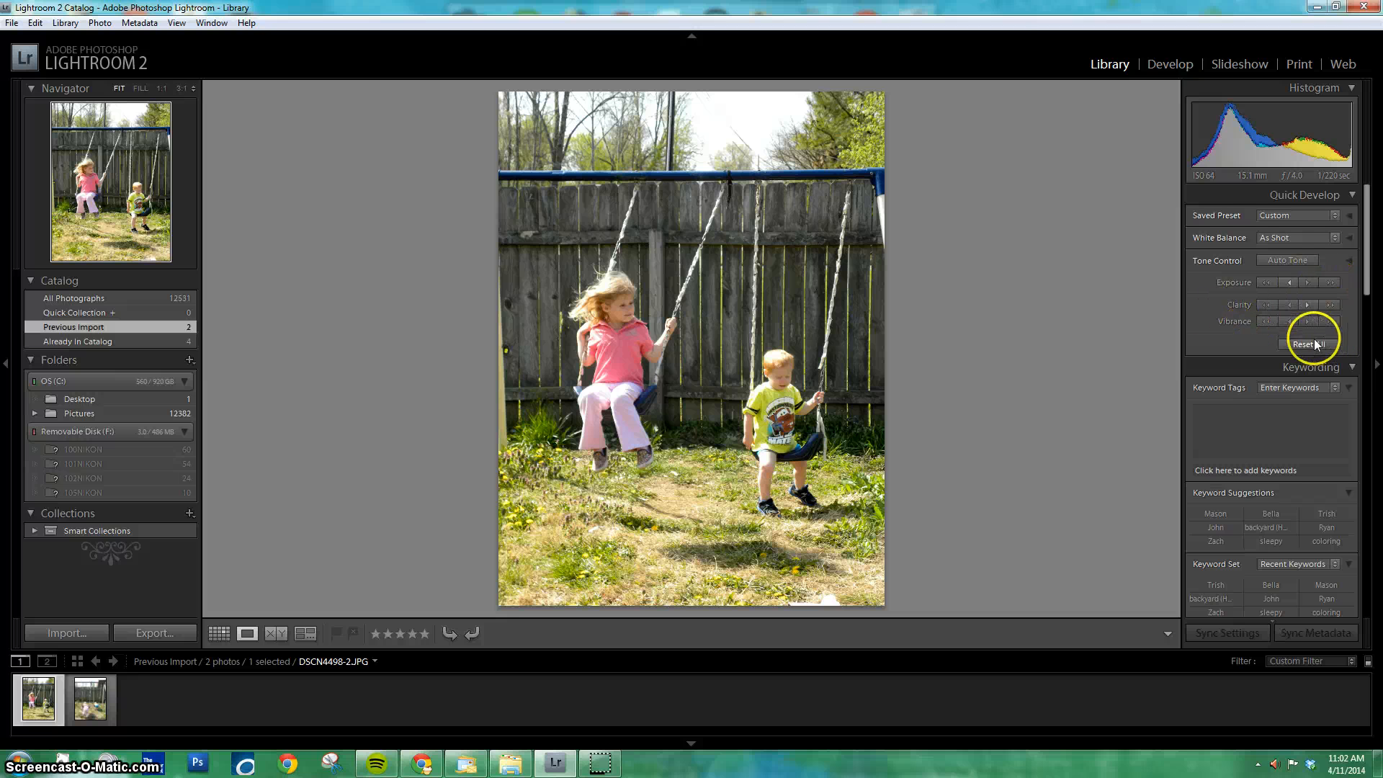
pyautogui.click(1285, 239)
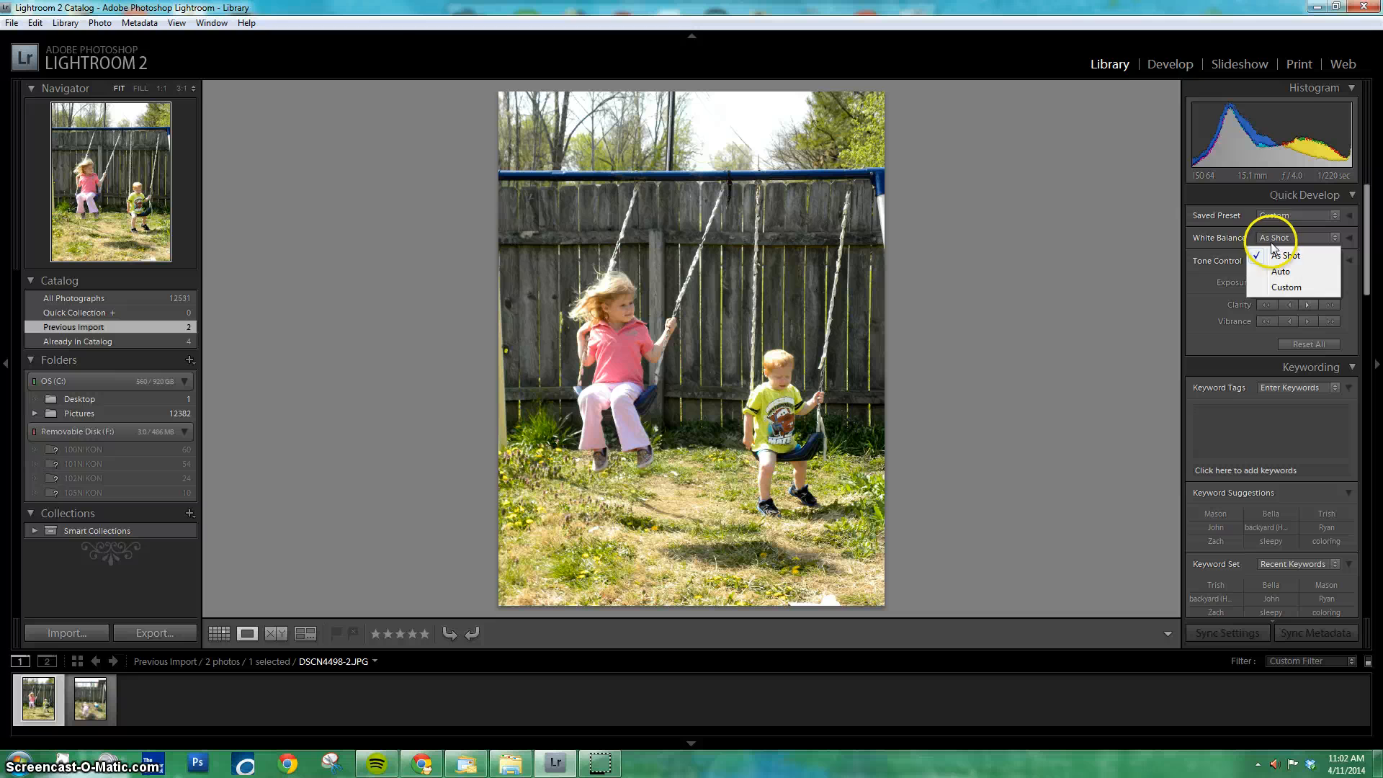
pyautogui.click(1272, 246)
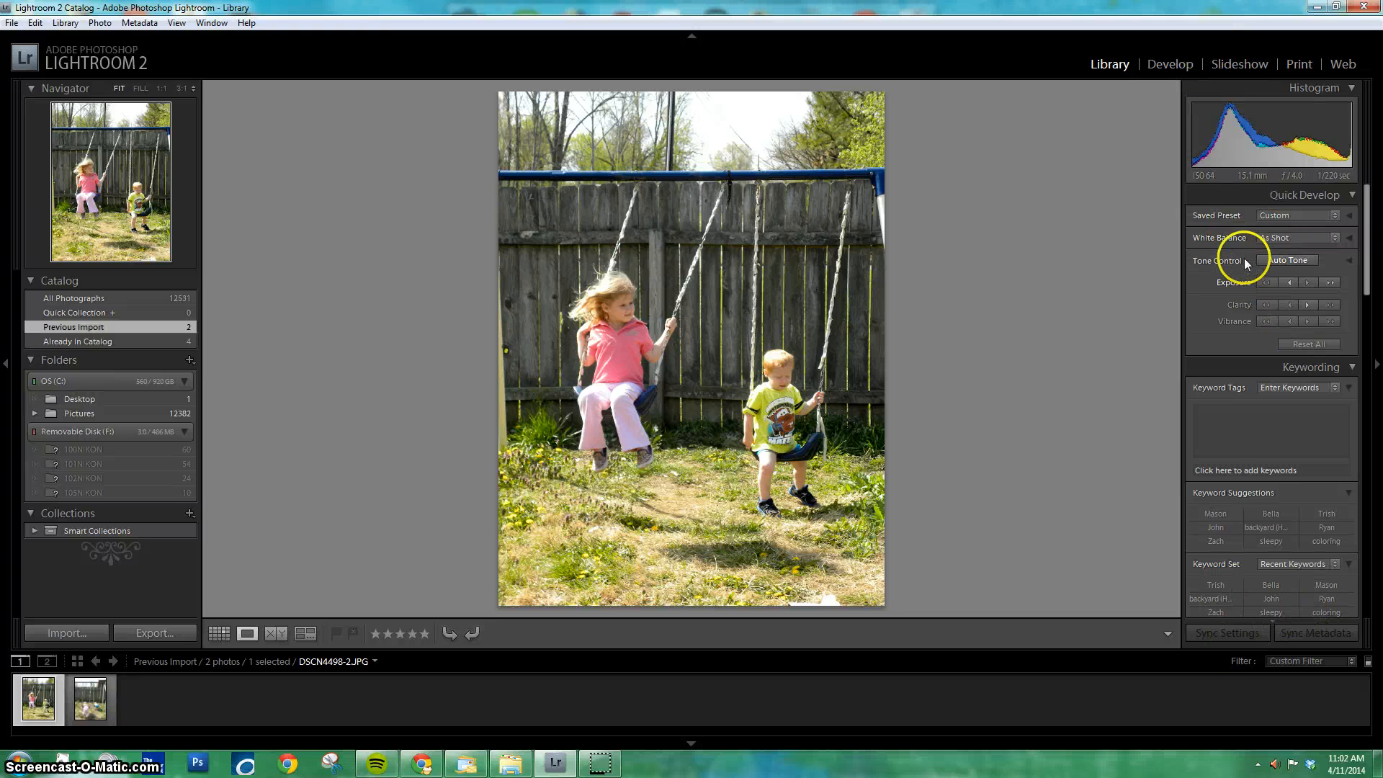
pyautogui.scroll(-3, 1243, 258)
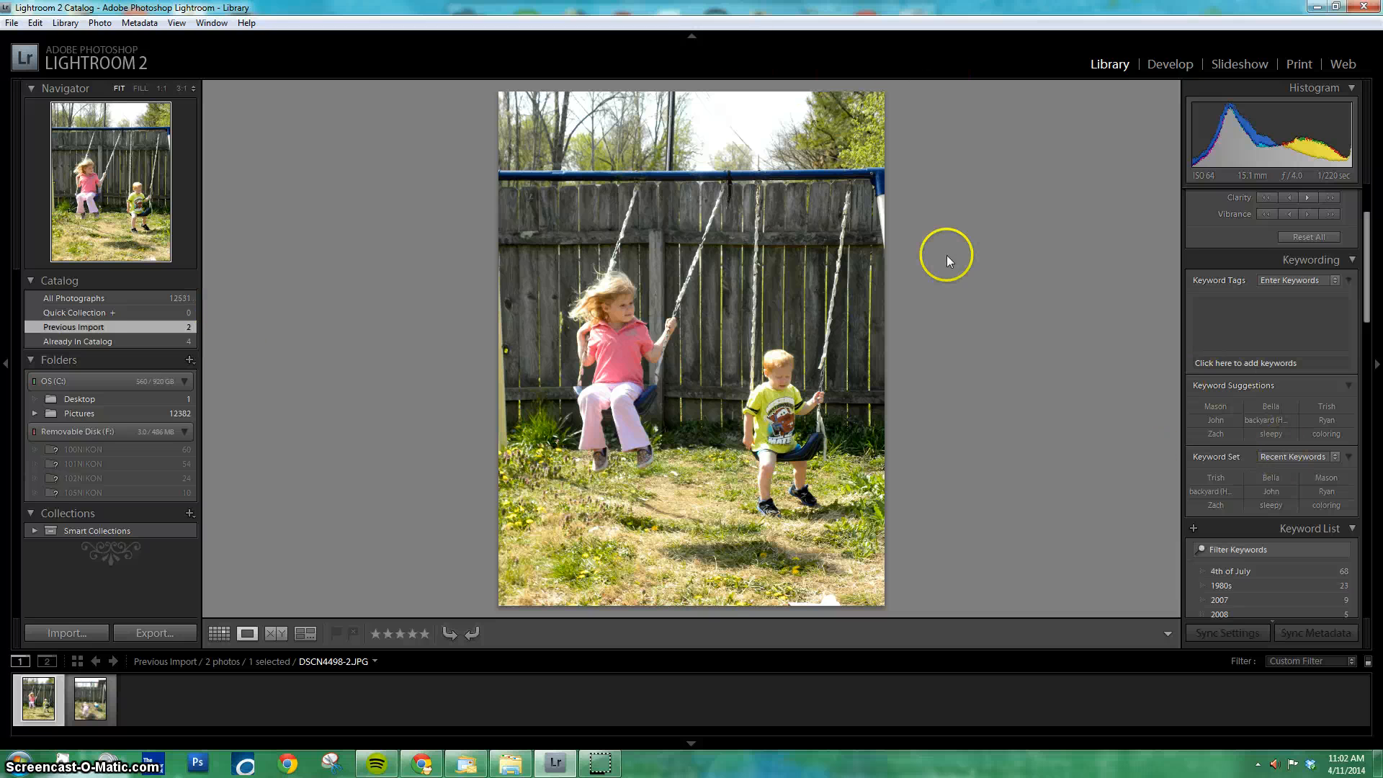
# - In the Develop module, heal a spot on the fence beside the girl and move its sample area slightly lower
pyautogui.click(1169, 65)
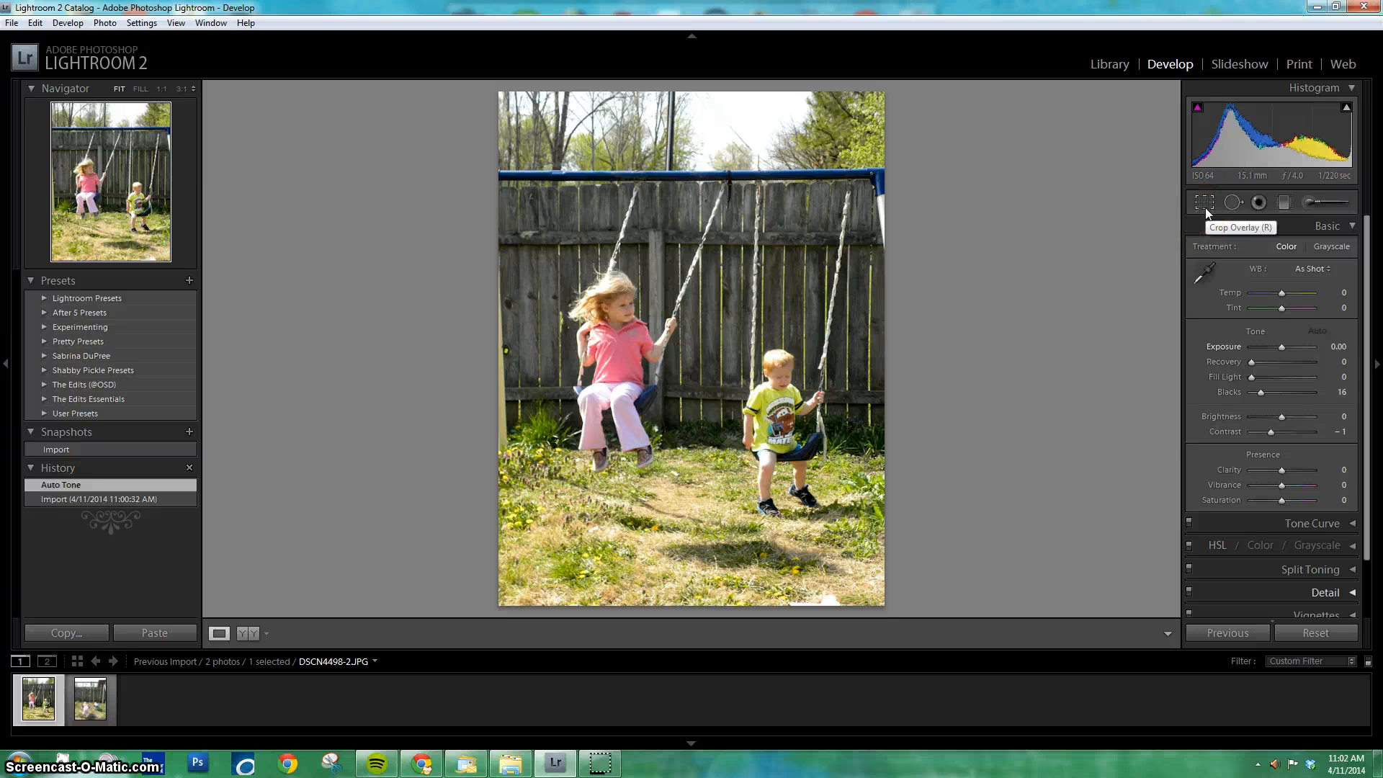
pyautogui.click(1231, 203)
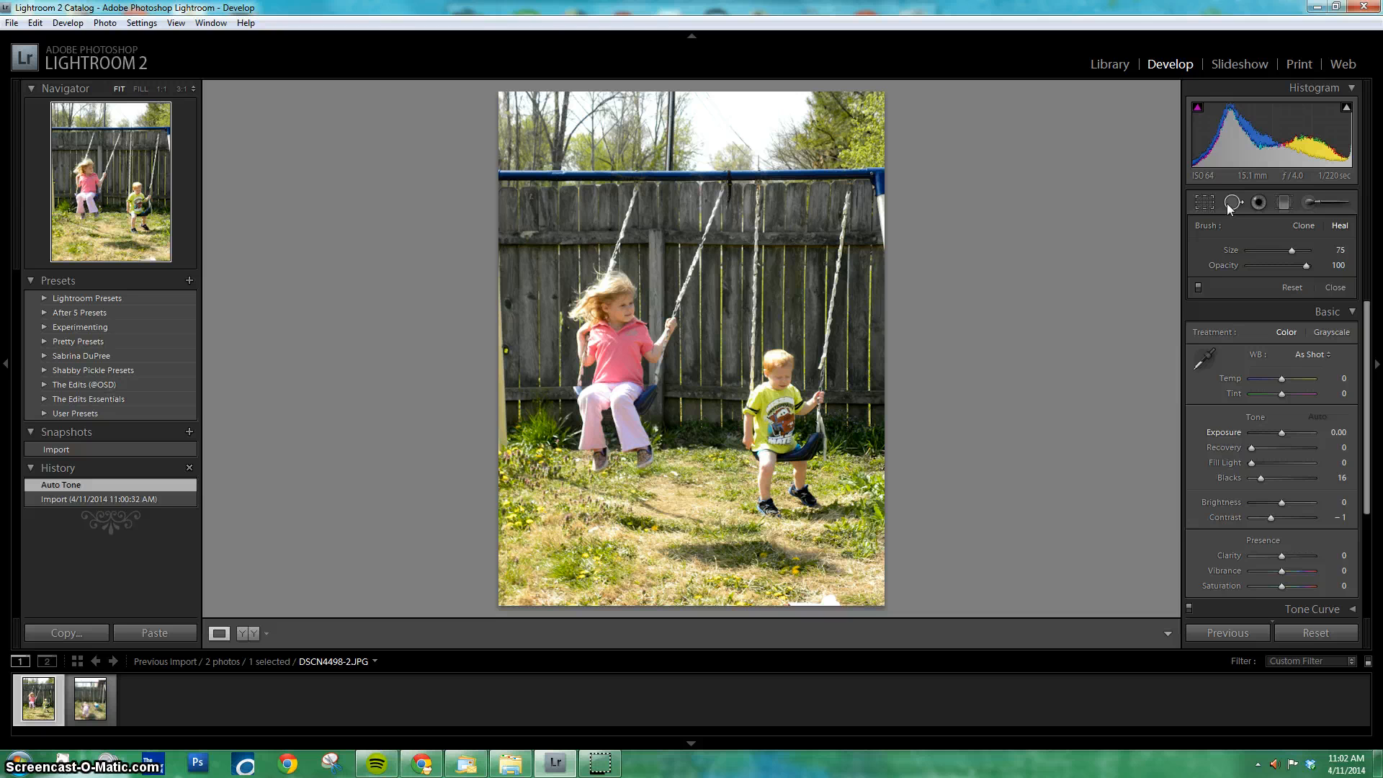
pyautogui.scroll(1, 769, 278)
pyautogui.click(529, 296)
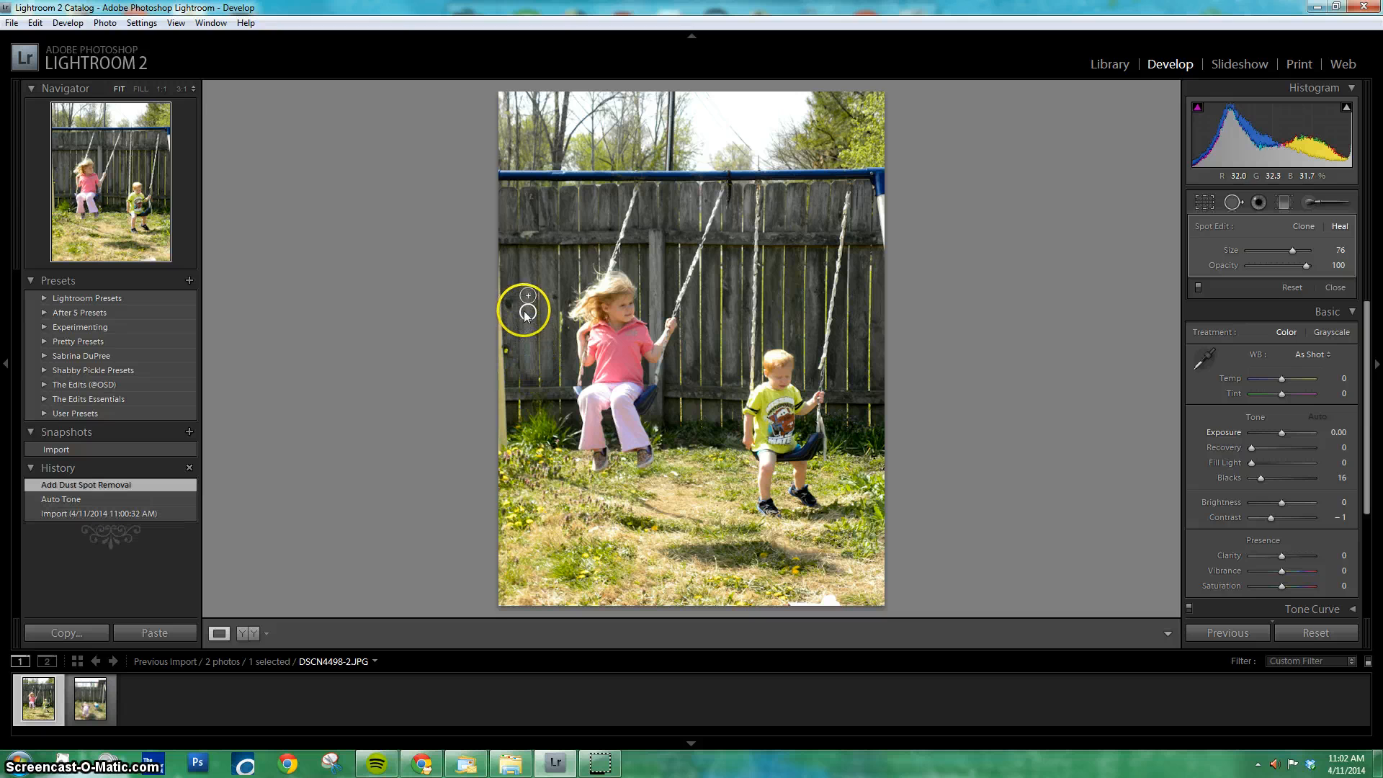
pyautogui.moveTo(526, 315)
pyautogui.mouseDown()
pyautogui.moveTo(528, 345)
pyautogui.moveTo(553, 299)
pyautogui.moveTo(530, 260)
pyautogui.moveTo(513, 271)
pyautogui.moveTo(617, 366)
pyautogui.moveTo(530, 322)
pyautogui.mouseUp()
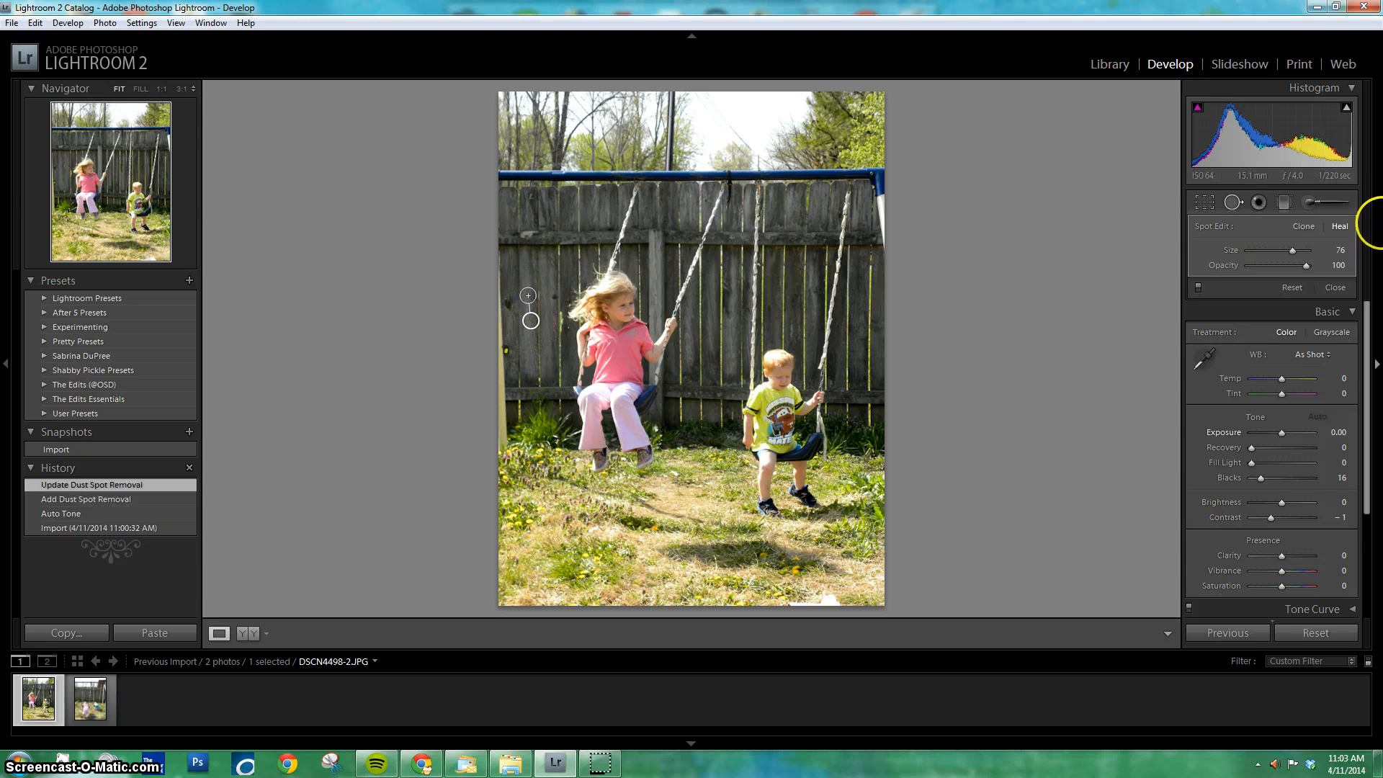
pyautogui.click(1239, 205)
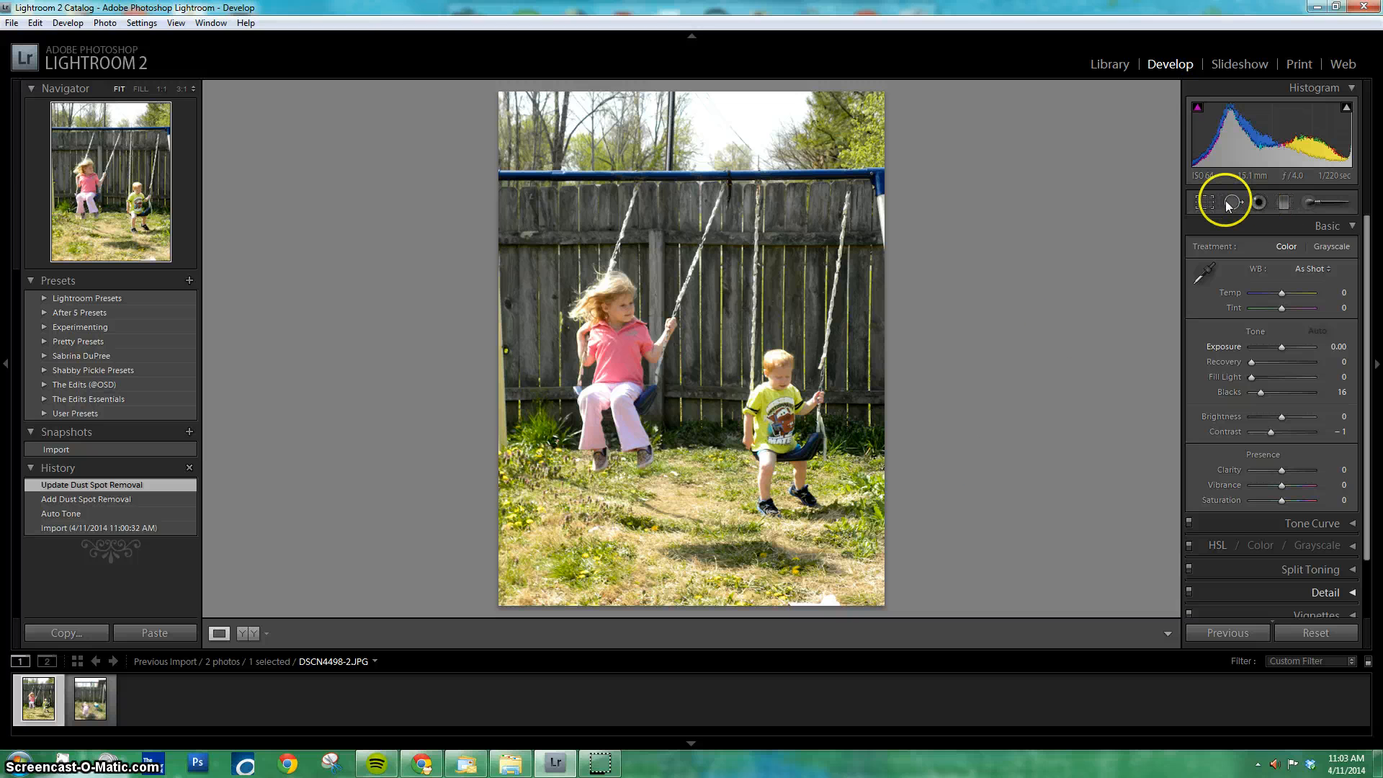
# - Paint an Adjustment Brush stroke with Clarity at amount 50 on the boy's face, then start a new mask
pyautogui.click(1284, 202)
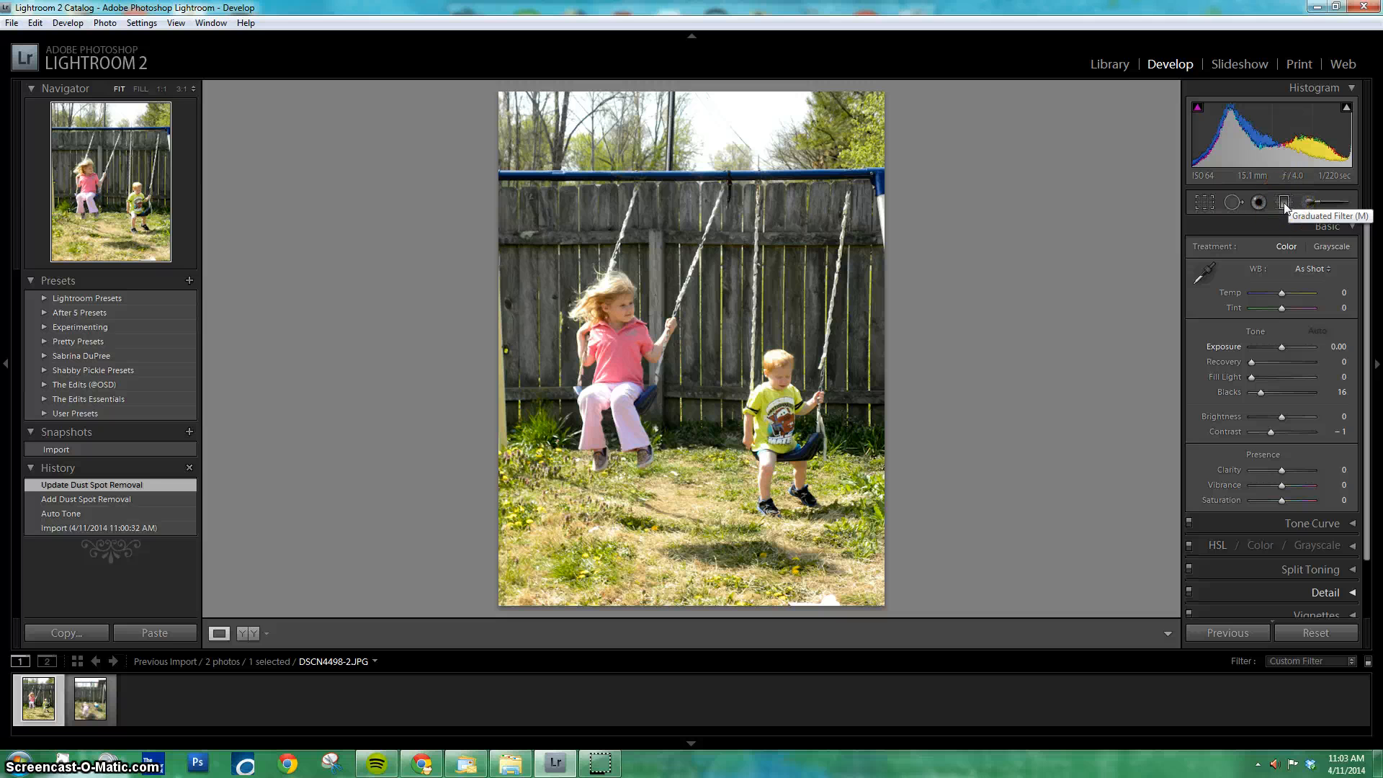
pyautogui.click(1312, 203)
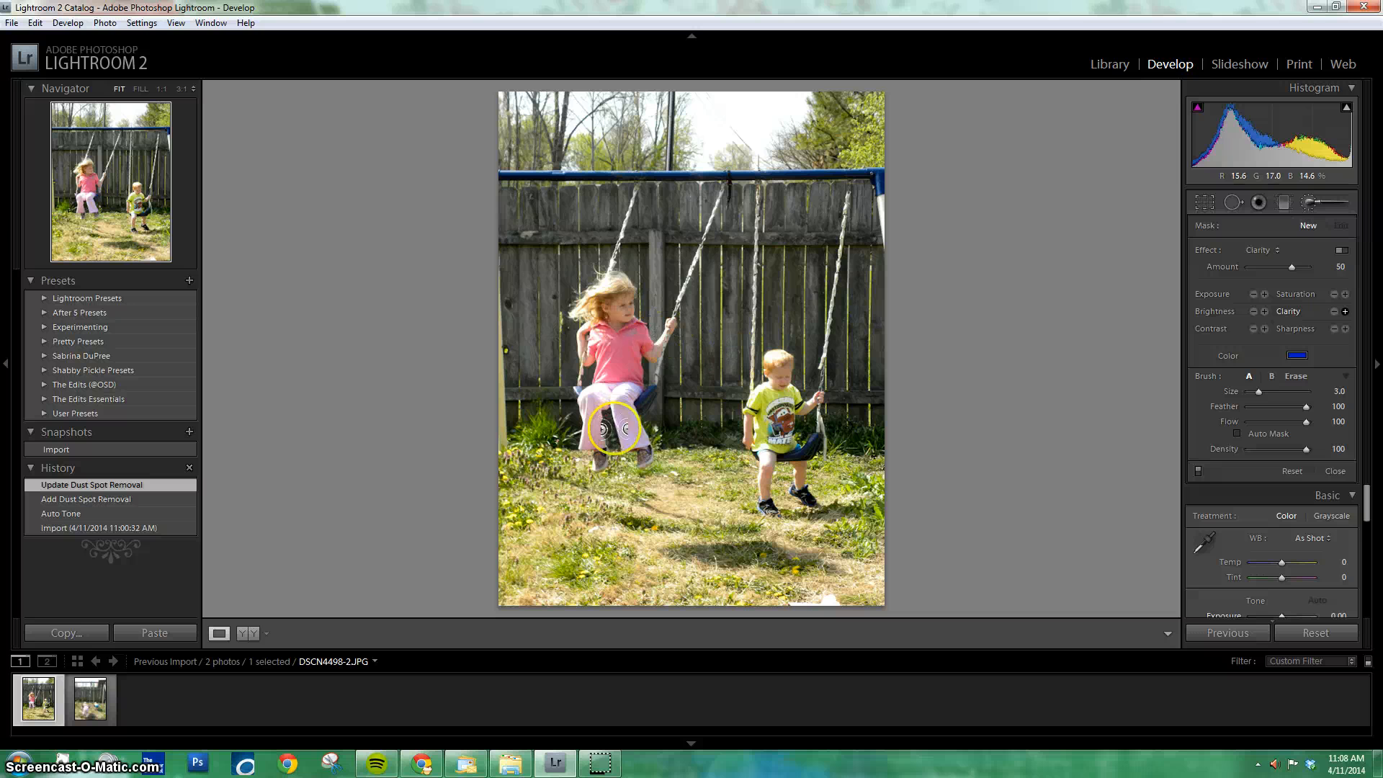
pyautogui.click(1256, 250)
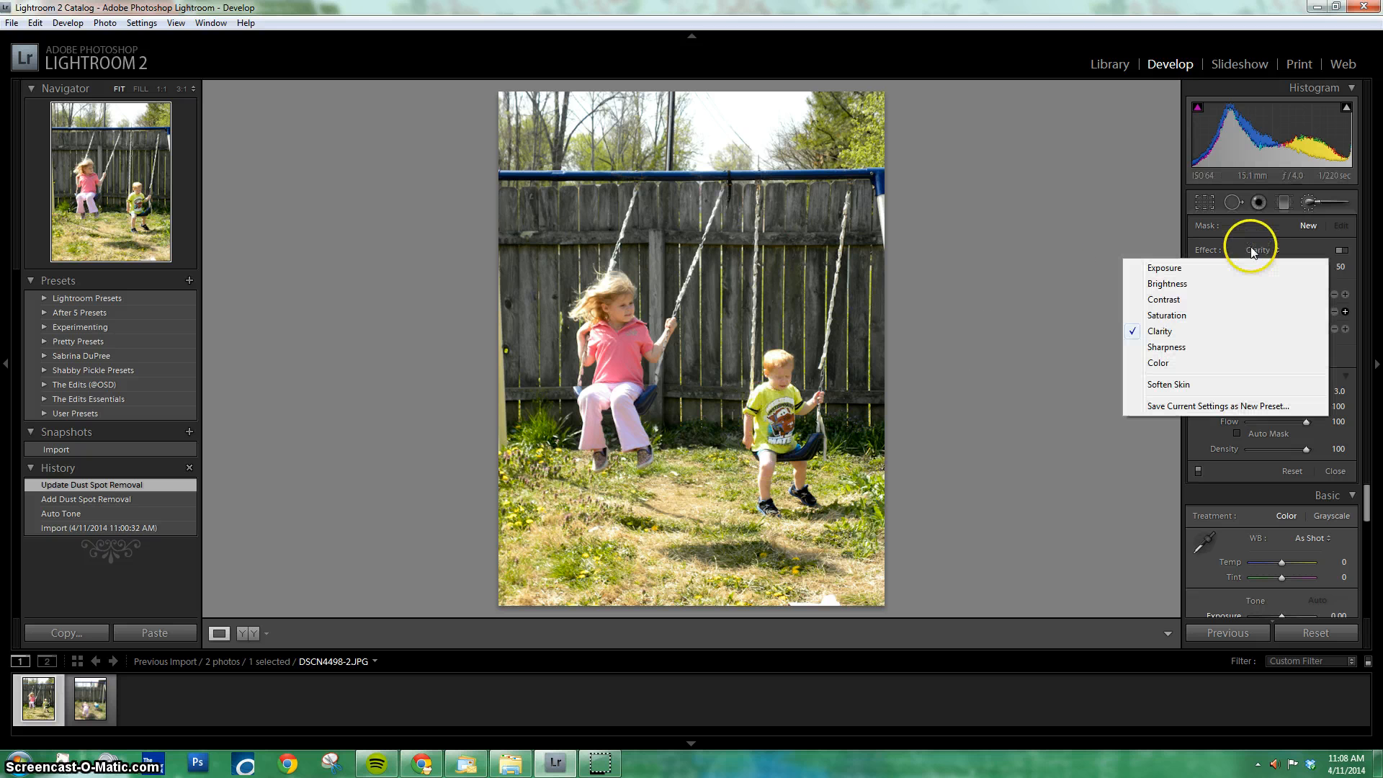
pyautogui.click(1166, 333)
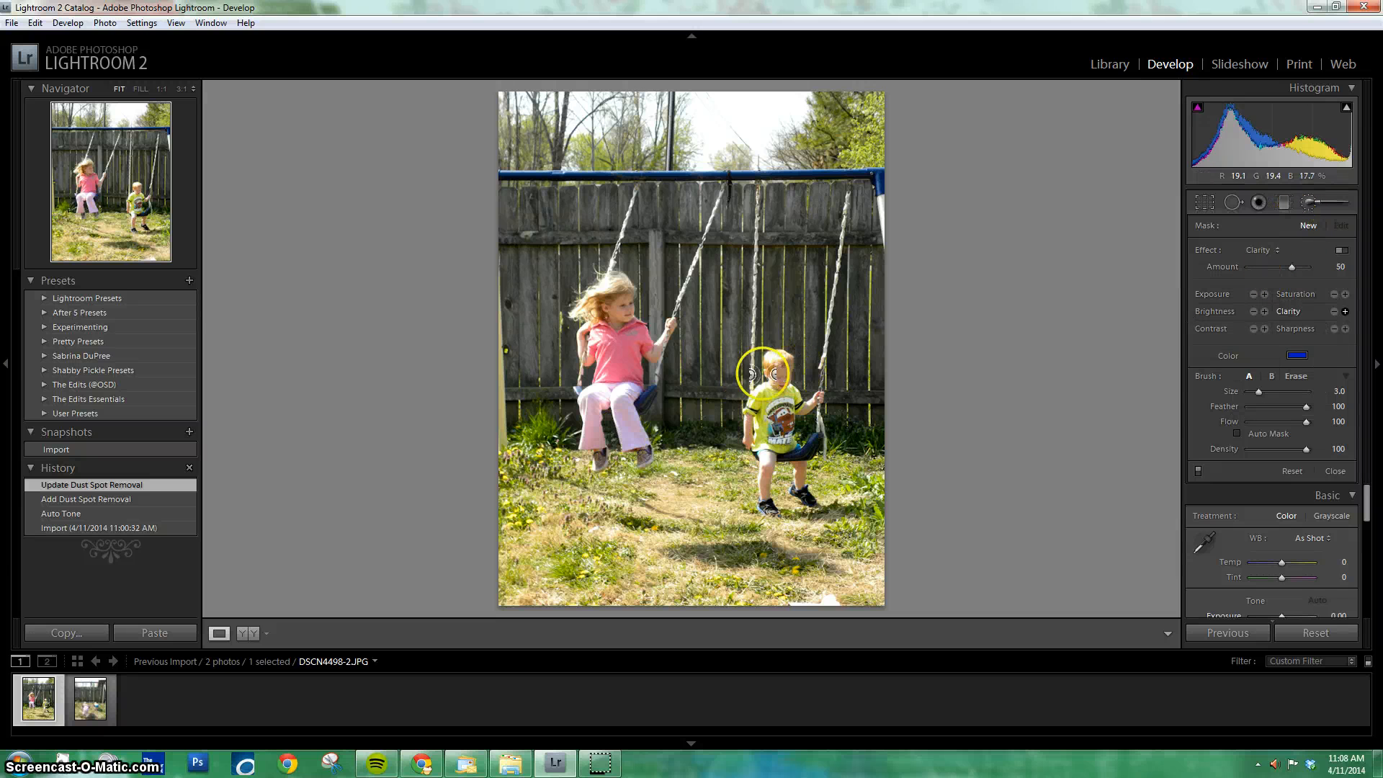
pyautogui.moveTo(774, 367)
pyautogui.mouseDown()
pyautogui.moveTo(781, 397)
pyautogui.moveTo(777, 373)
pyautogui.mouseUp()
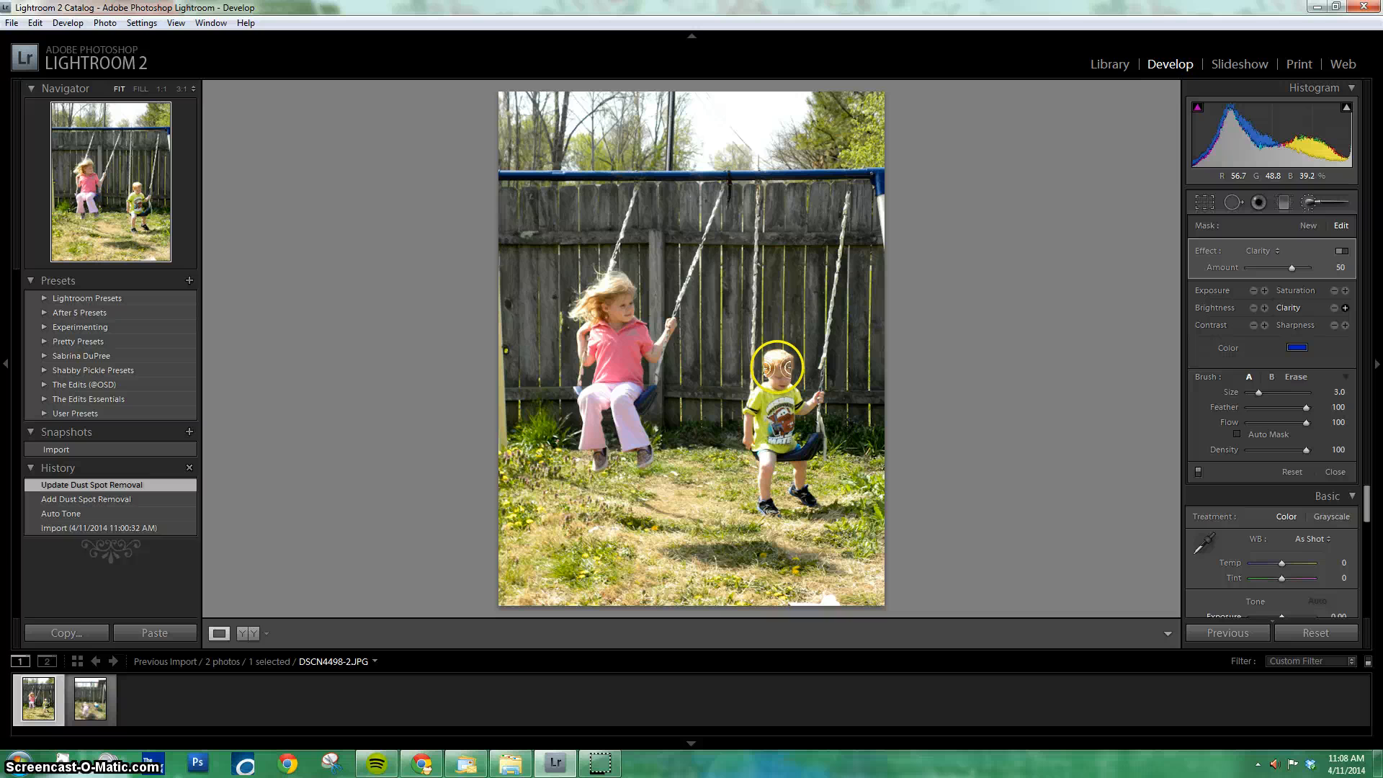
pyautogui.click(1308, 226)
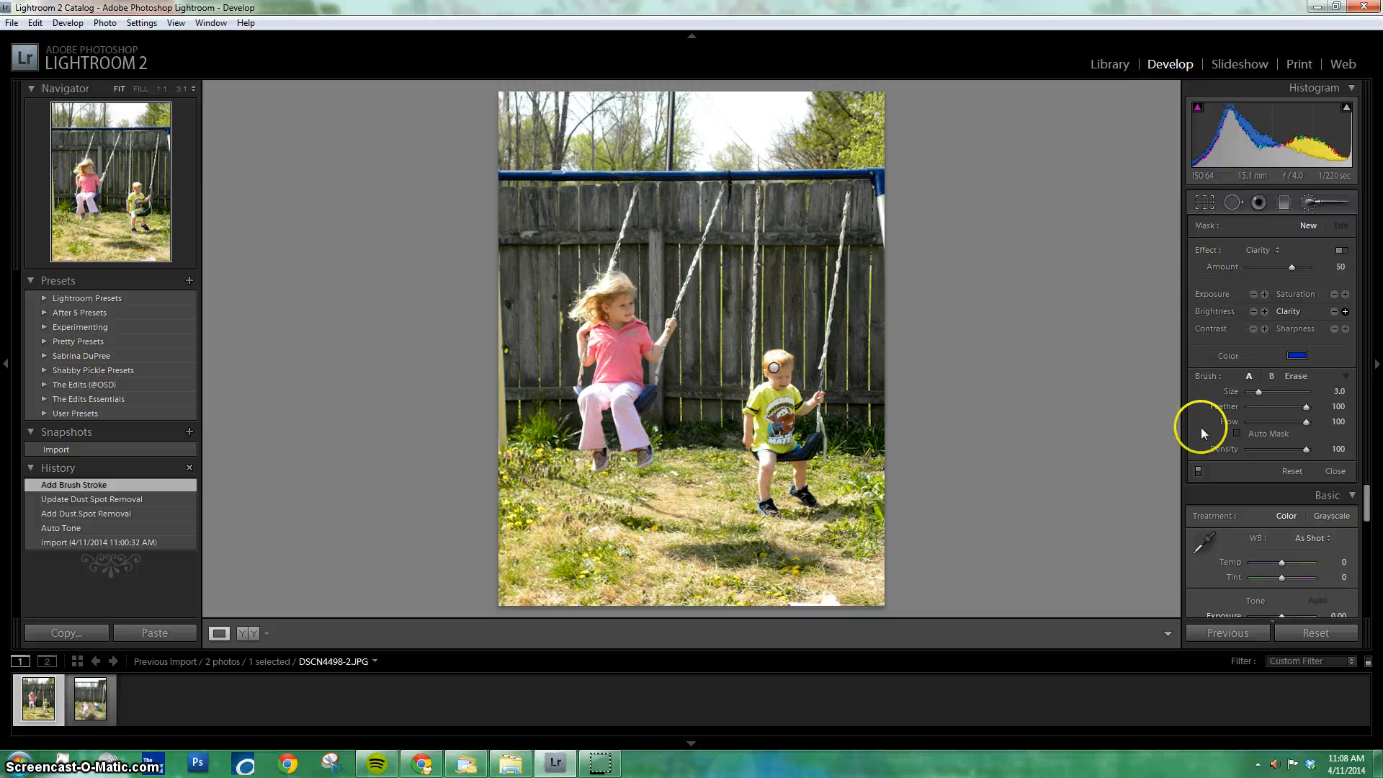
# - Try a Brightness brush stroke at amount 50 across the grass below the swings, then undo it and close the Adjustment Brush
pyautogui.click(1257, 244)
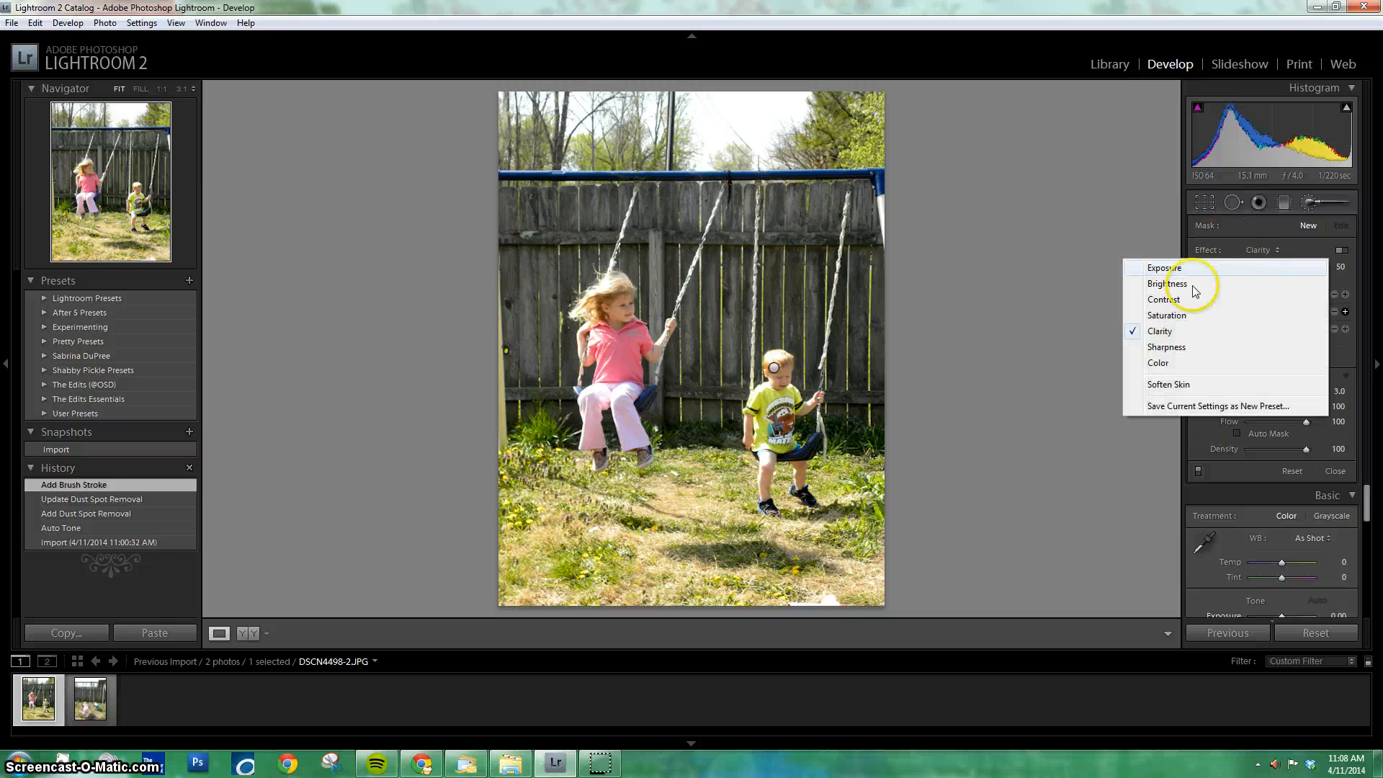
pyautogui.click(1198, 280)
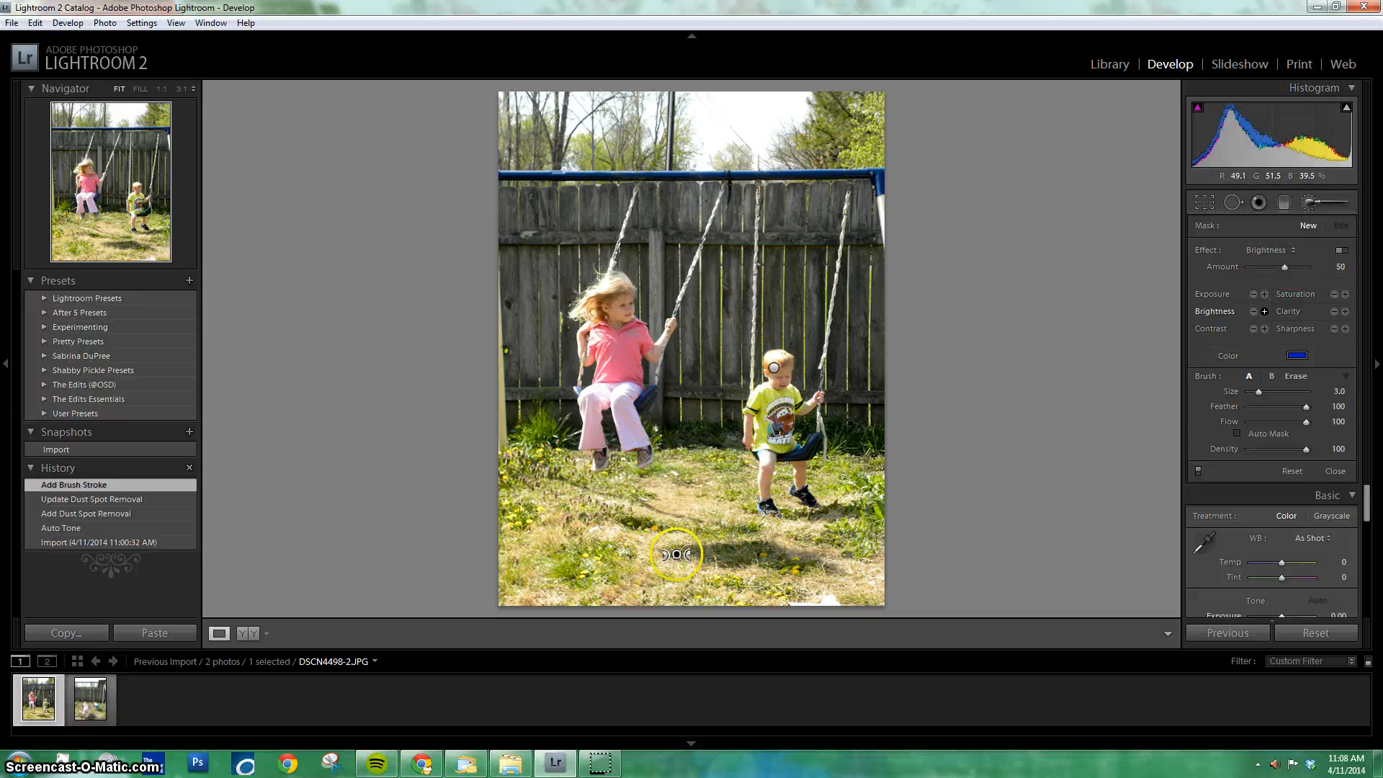
pyautogui.moveTo(676, 554); pyautogui.dragTo(818, 556)
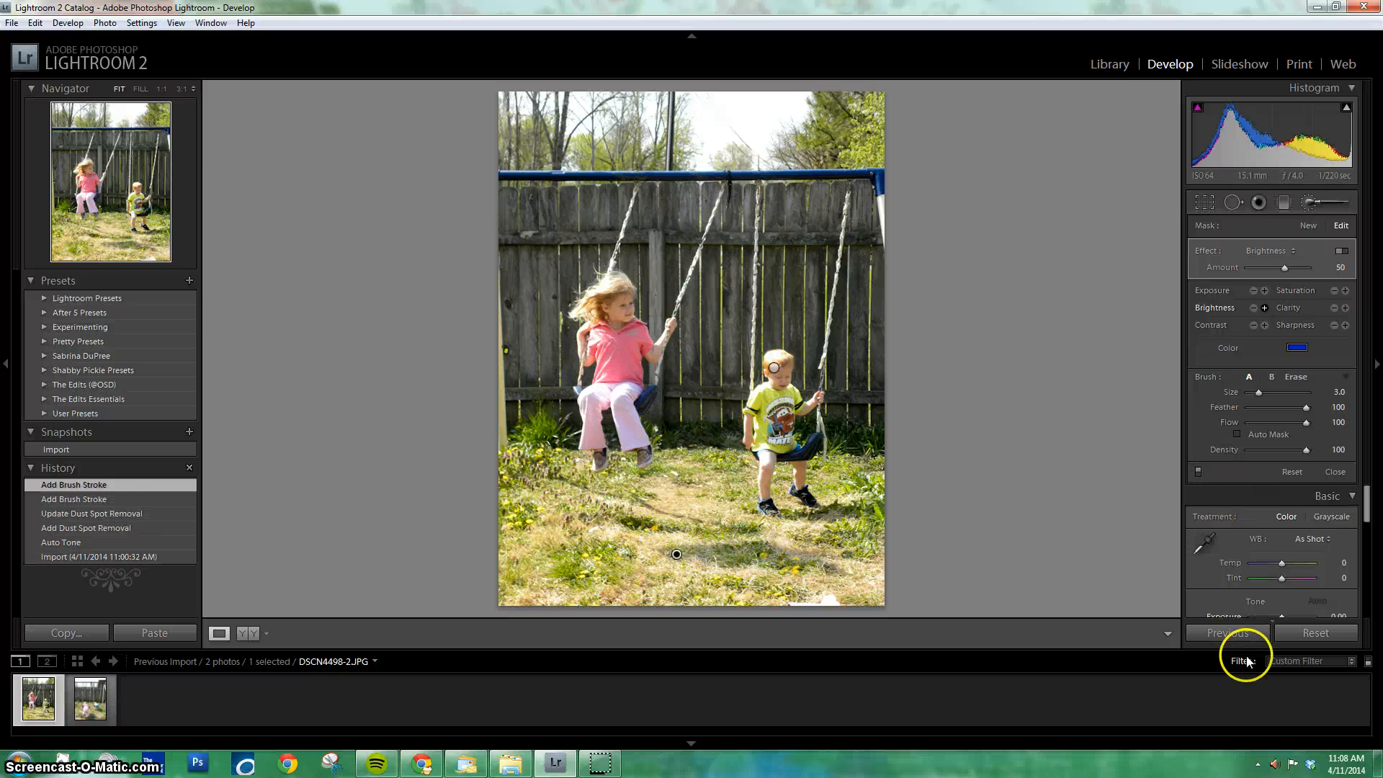
pyautogui.hotkey('ctrl', 'z')
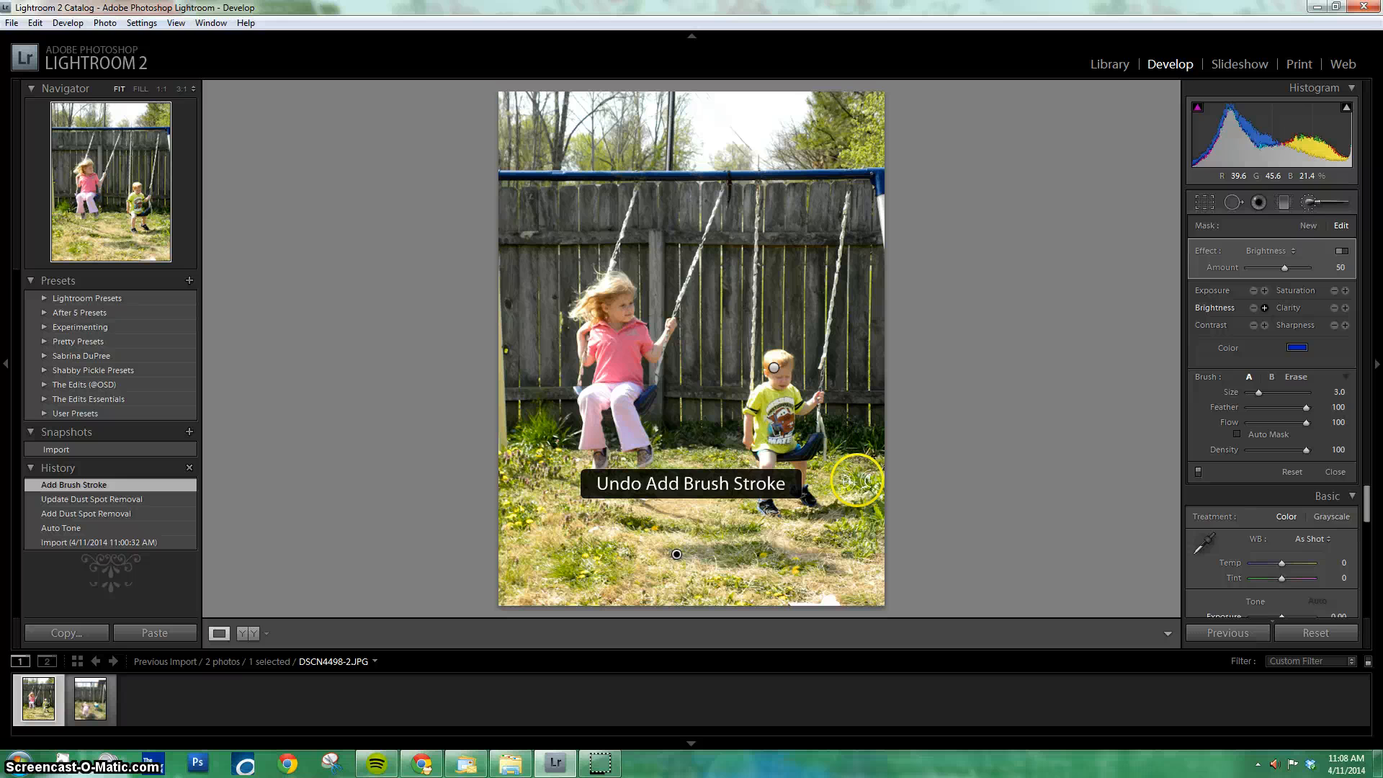
pyautogui.click(1318, 206)
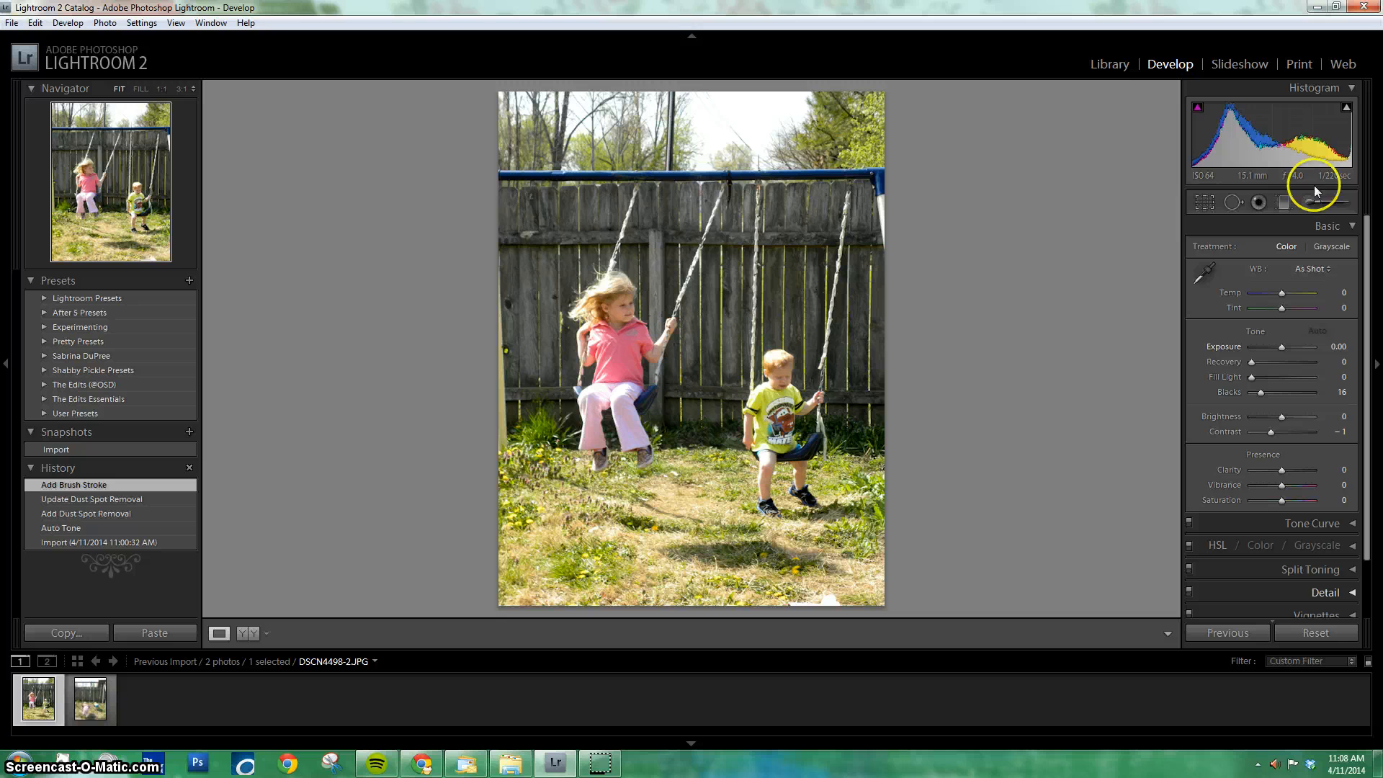
# - Sample a neutral on the boy's shirt for white balance, then adjust Tint to +12 and Temp to -5
pyautogui.click(1197, 274)
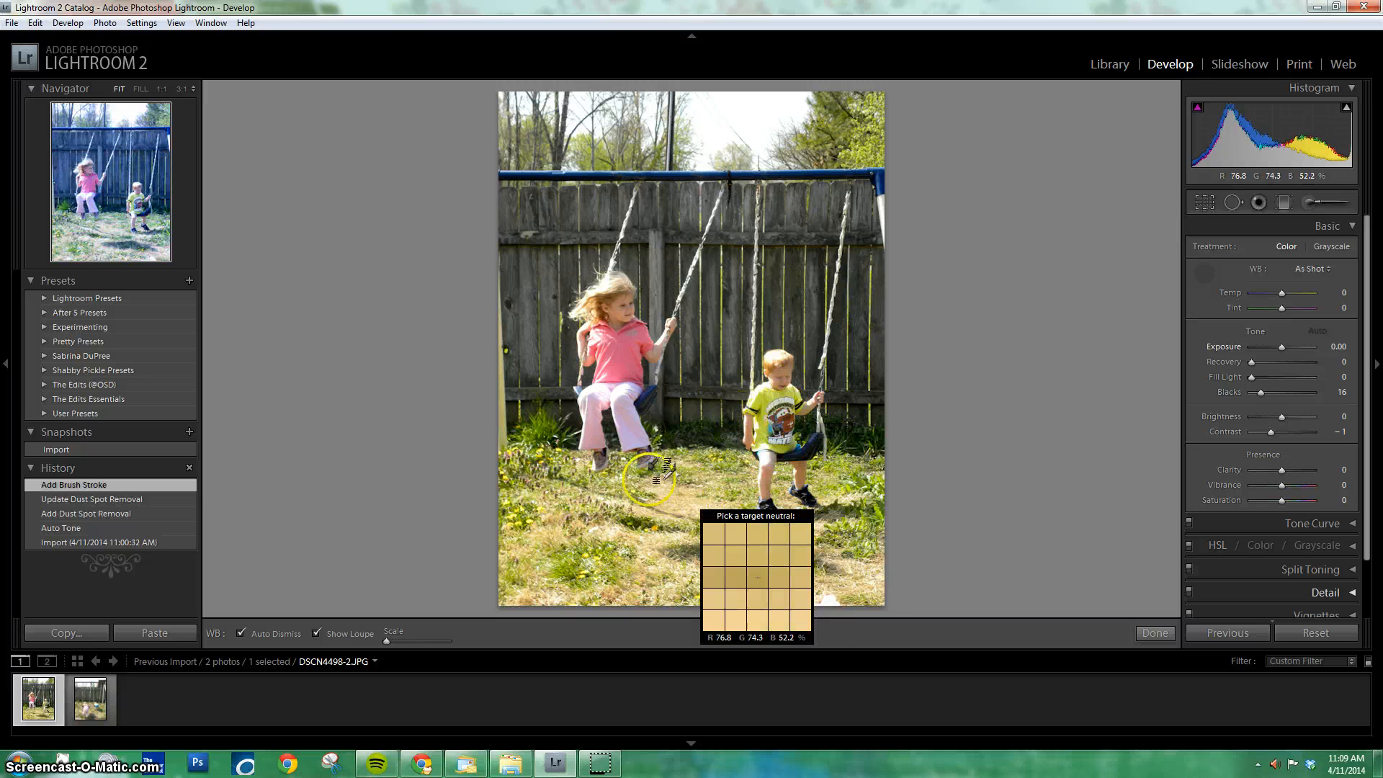
pyautogui.click(772, 405)
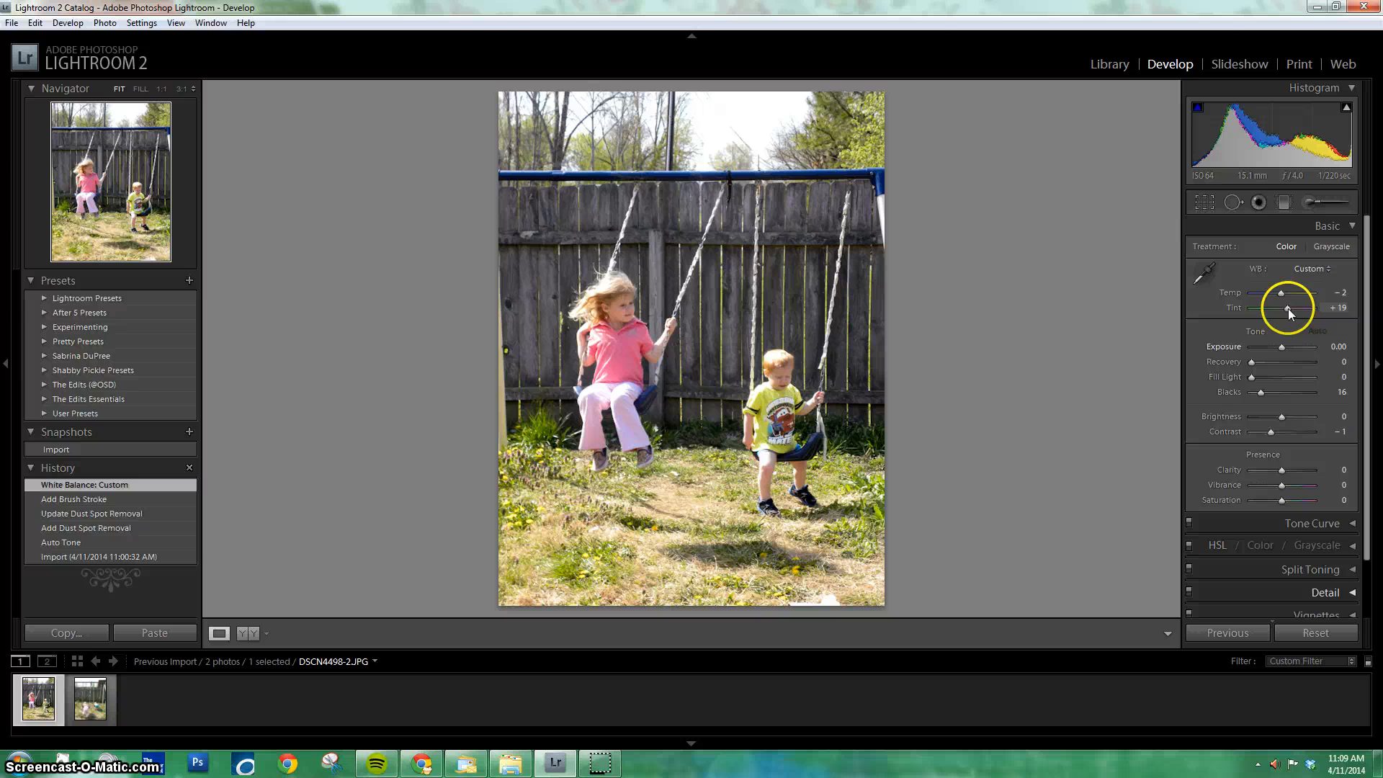
pyautogui.moveTo(1287, 308); pyautogui.dragTo(1281, 291)
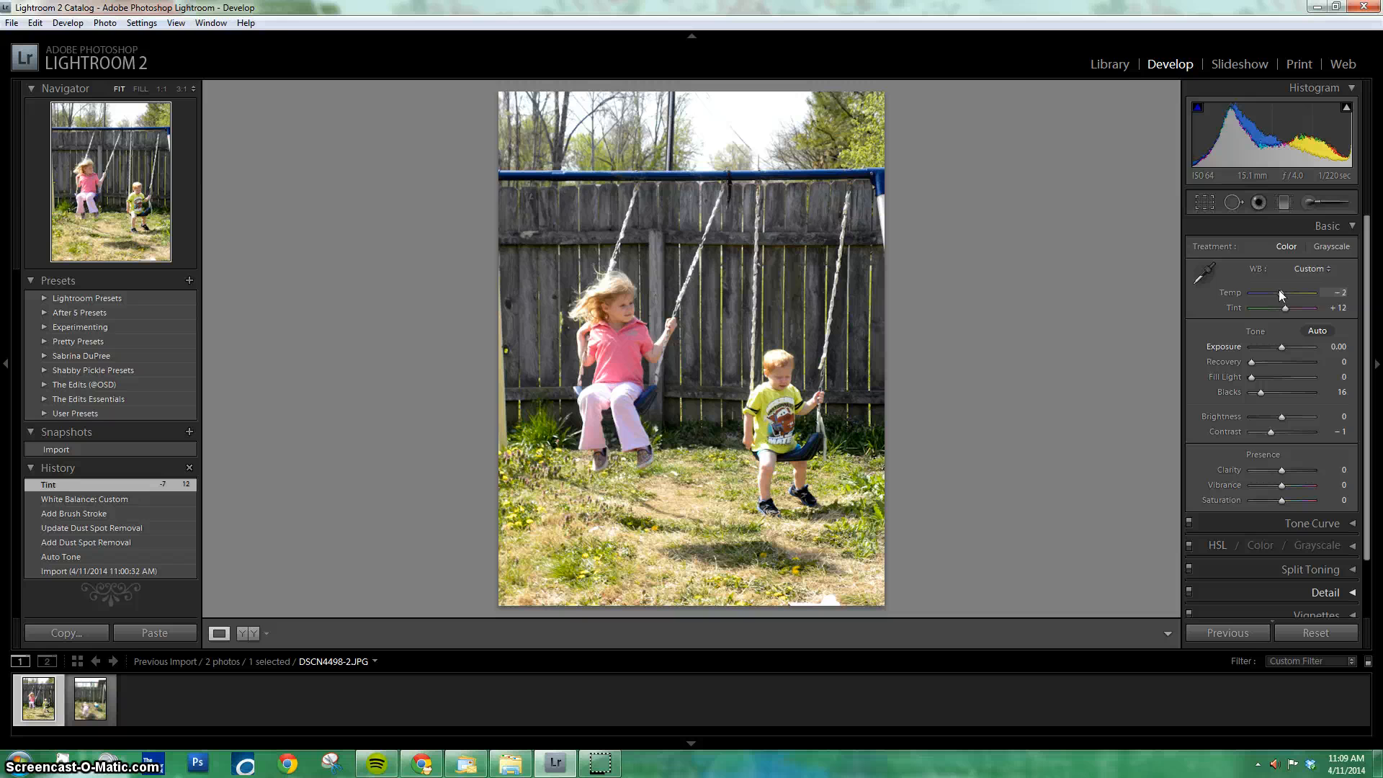
pyautogui.moveTo(1281, 294); pyautogui.dragTo(1280, 296)
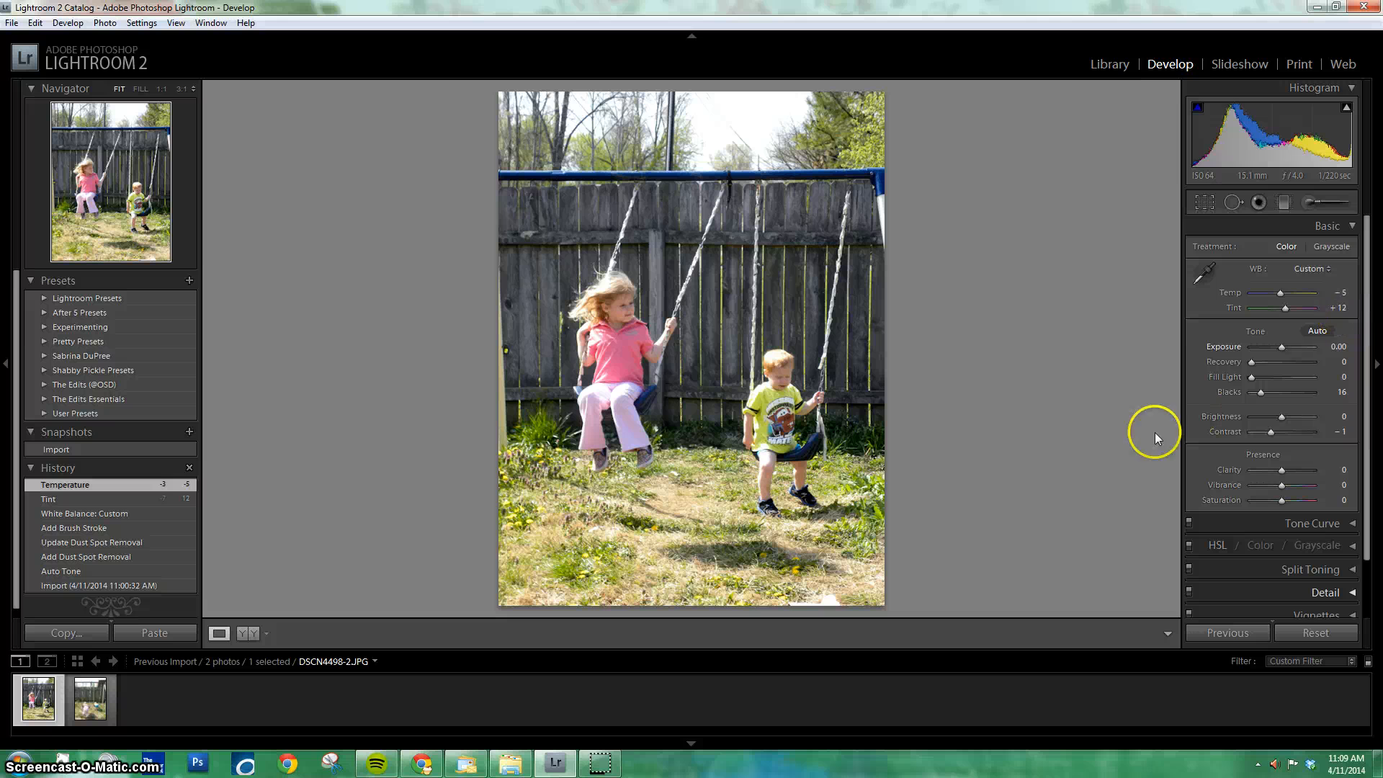
# - Apply Auto tone to the swing photo and fine-tune Exposure to -0.19
pyautogui.click(1316, 331)
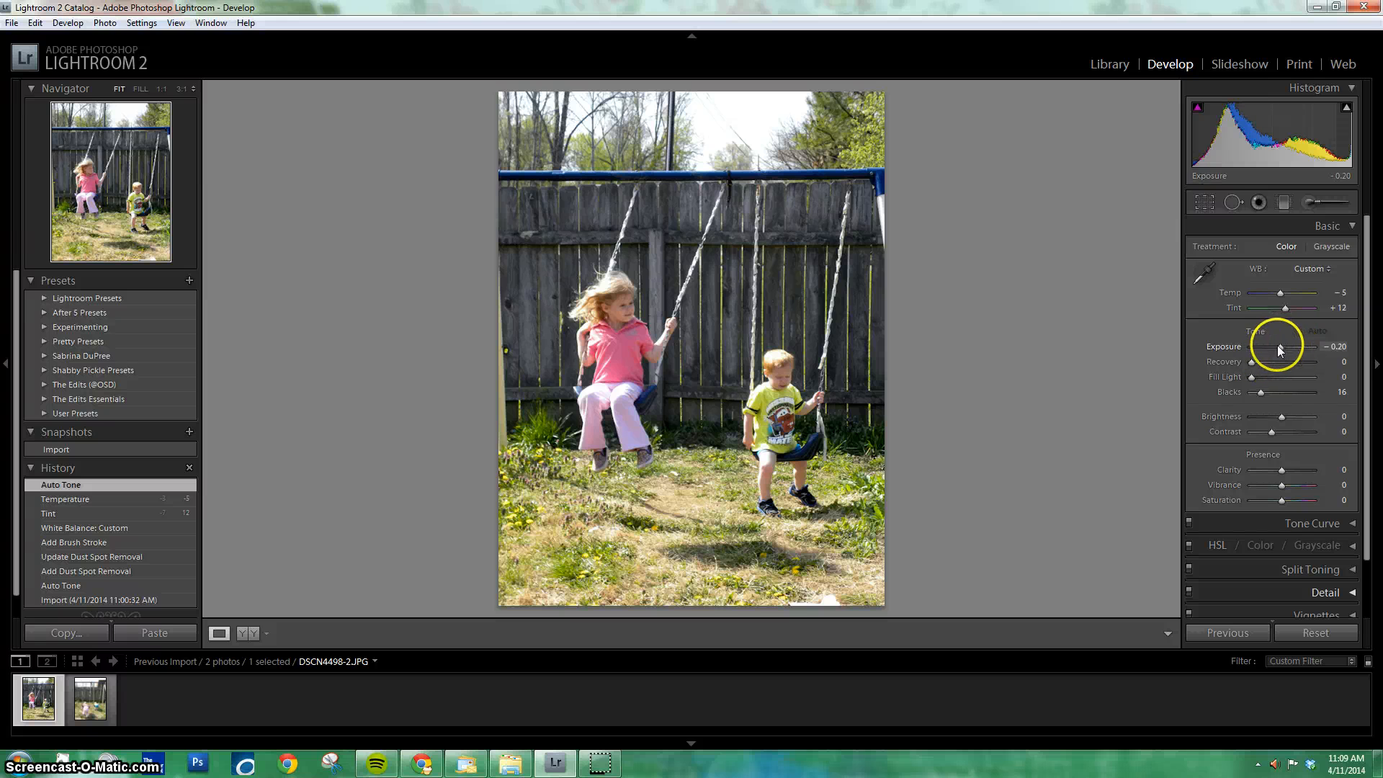
pyautogui.moveTo(1281, 348)
pyautogui.mouseDown()
pyautogui.moveTo(1261, 348)
pyautogui.moveTo(1316, 352)
pyautogui.moveTo(1280, 353)
pyautogui.mouseUp()
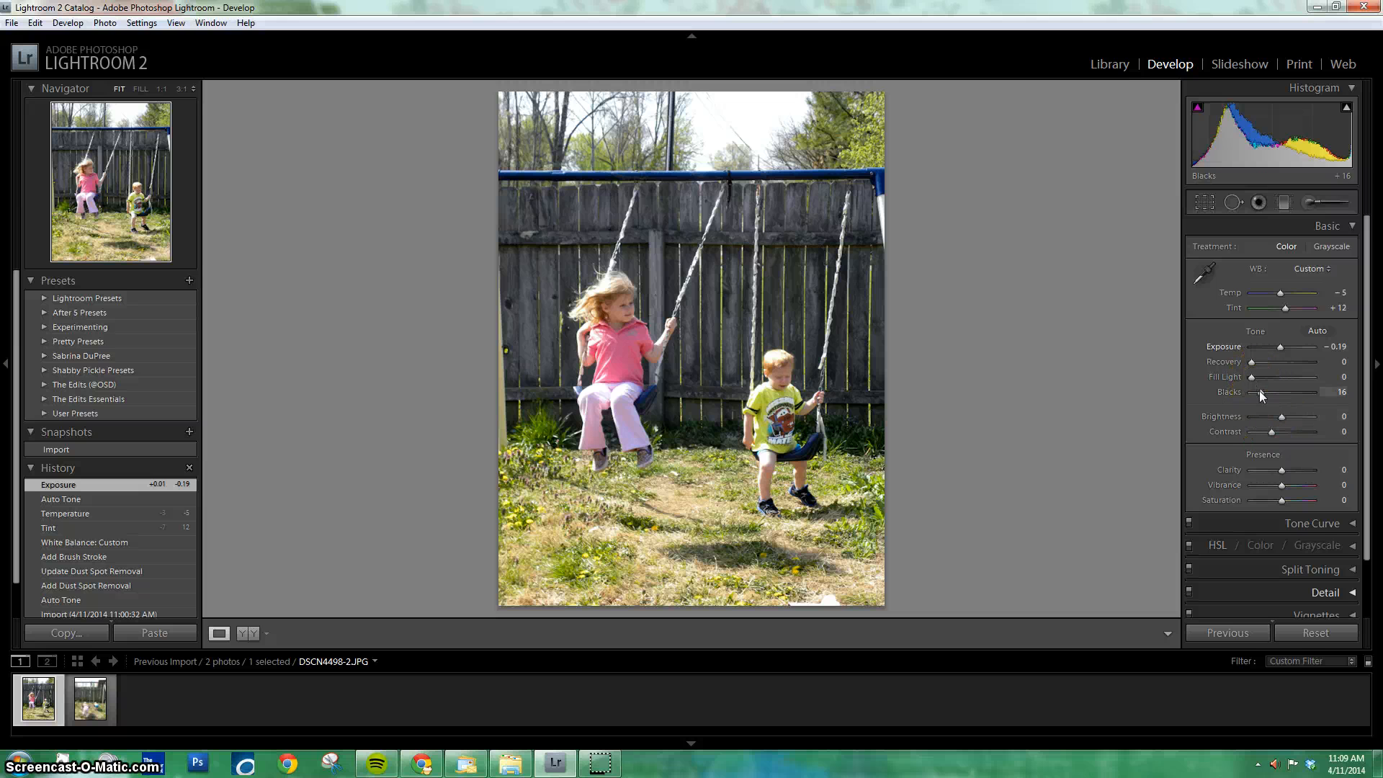
# - Set Brightness to +18, Contrast to +14 and Clarity to +17 in the Basic adjustments
pyautogui.click(1274, 468)
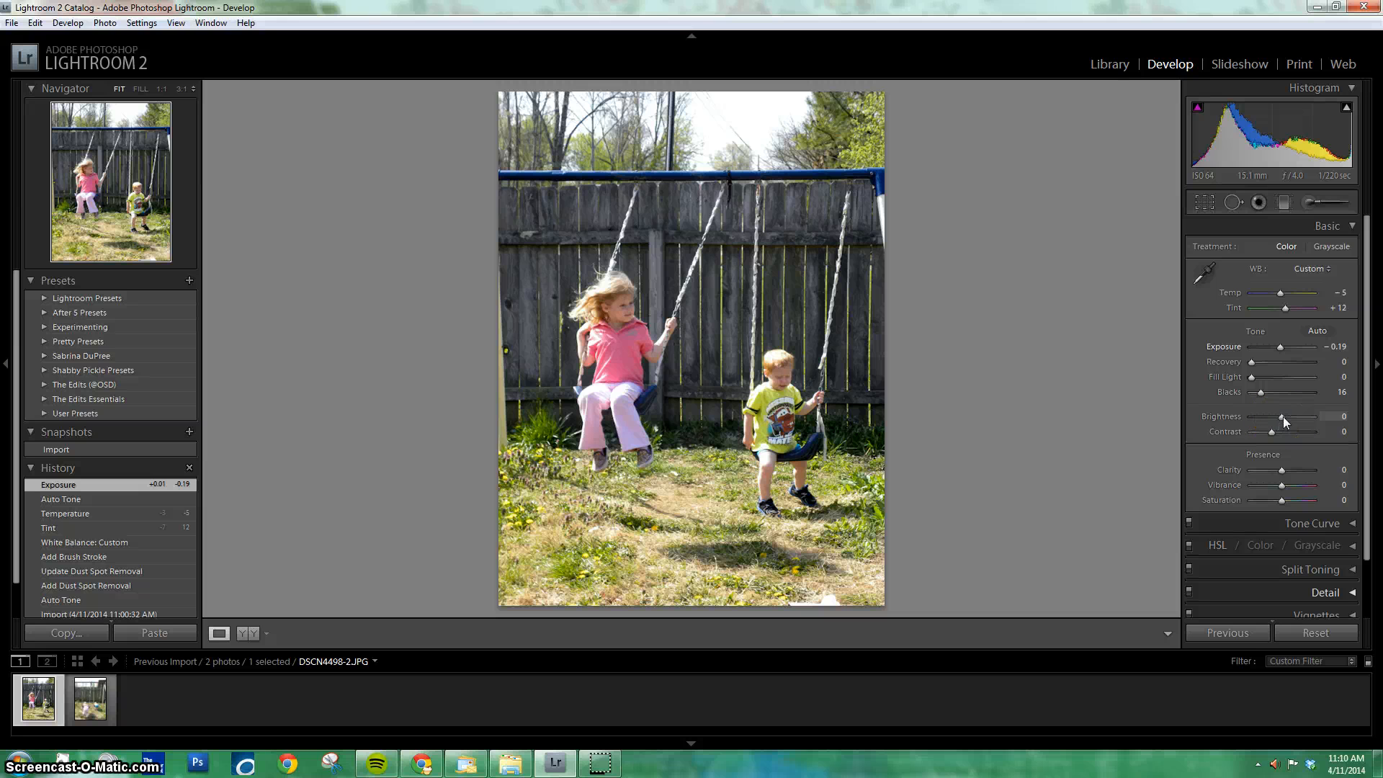
pyautogui.moveTo(1282, 416); pyautogui.dragTo(1319, 470)
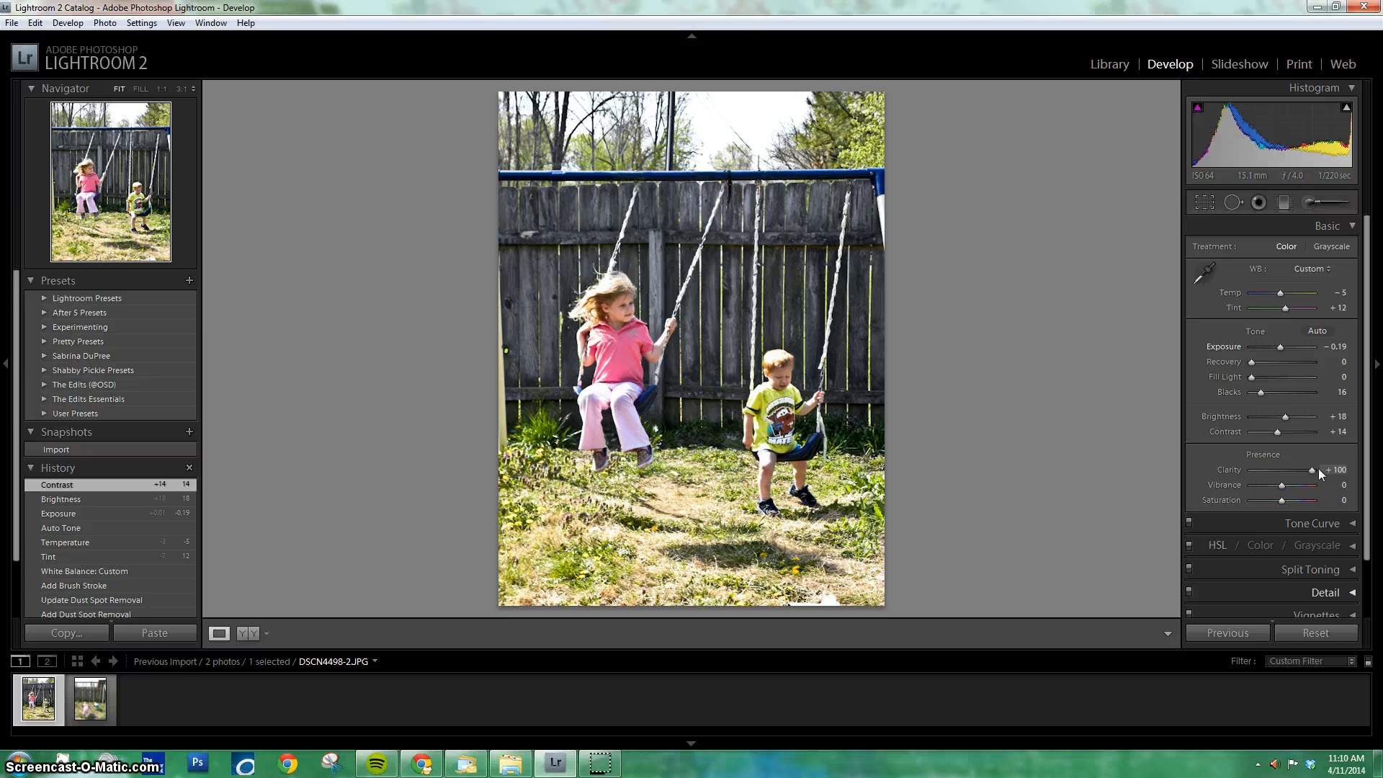
pyautogui.moveTo(1320, 469); pyautogui.dragTo(1288, 473)
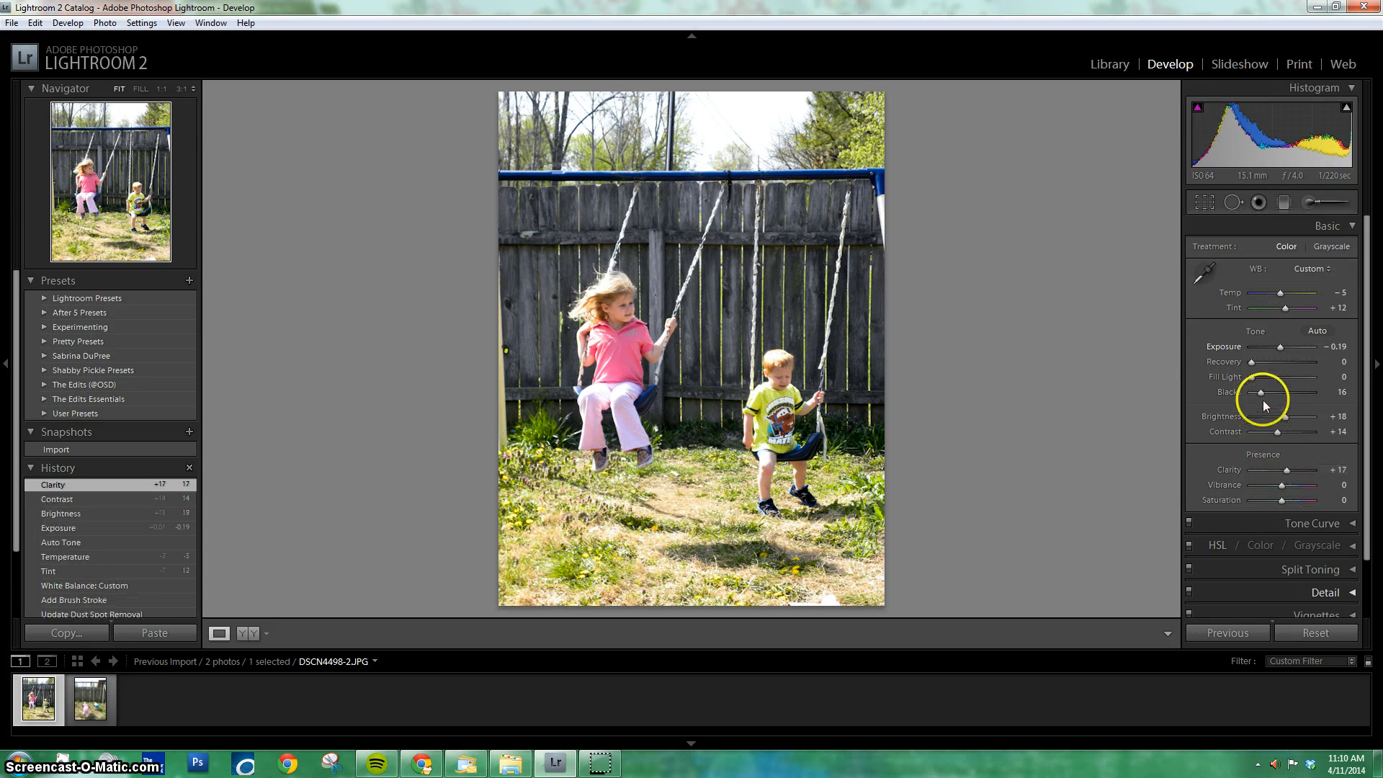
# - View the Tone Curve and HSL adjustment controls, leaving the Basic, Tone Curve and HSL sections collapsed
pyautogui.scroll(-3, 1263, 400)
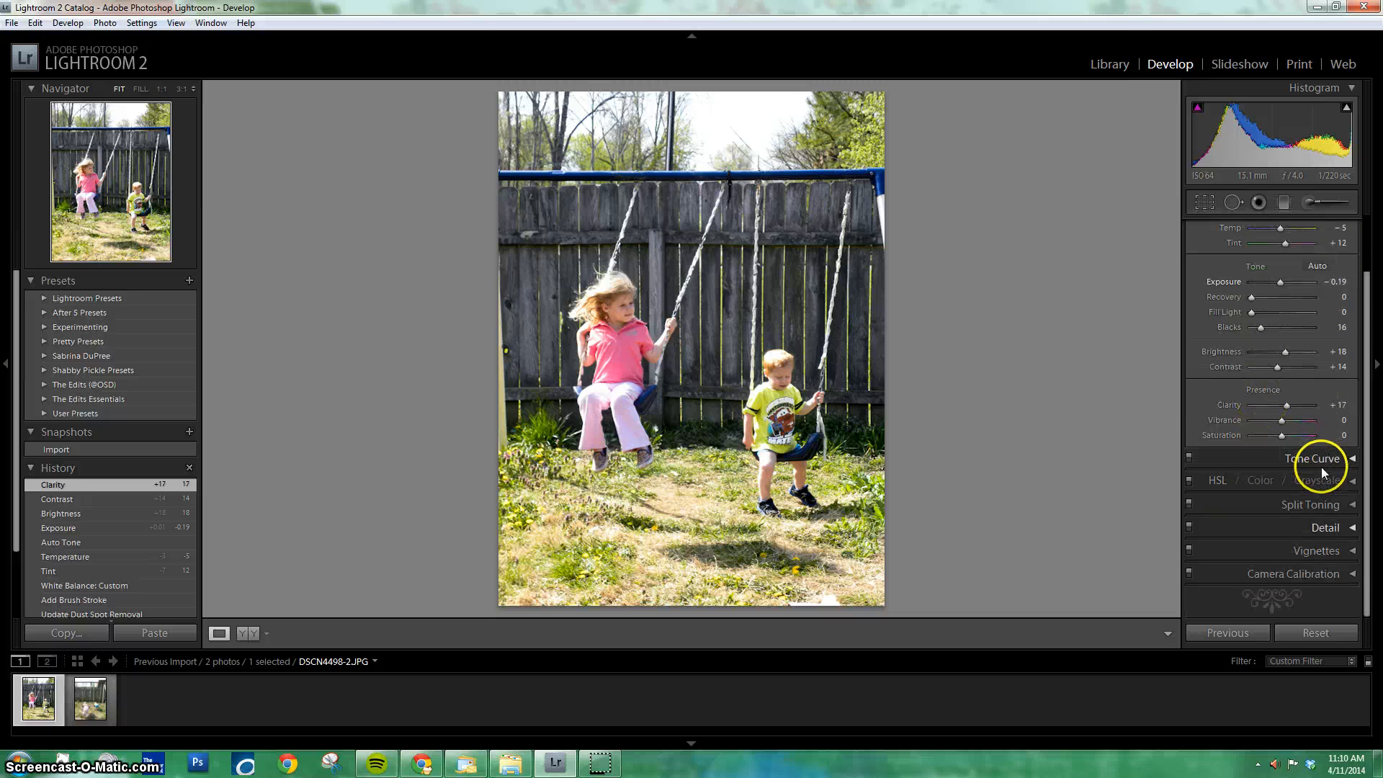
pyautogui.click(1315, 461)
pyautogui.scroll(3, 1337, 293)
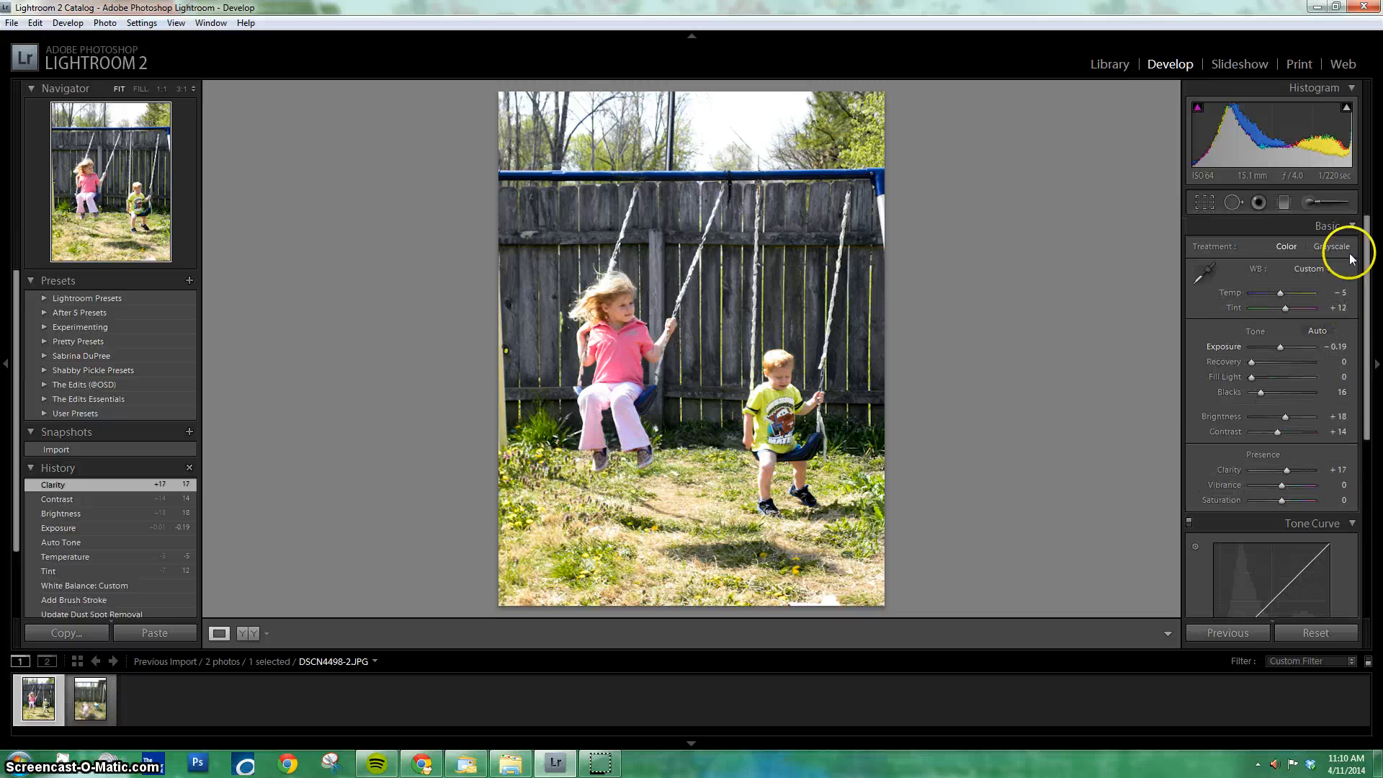
pyautogui.click(1351, 226)
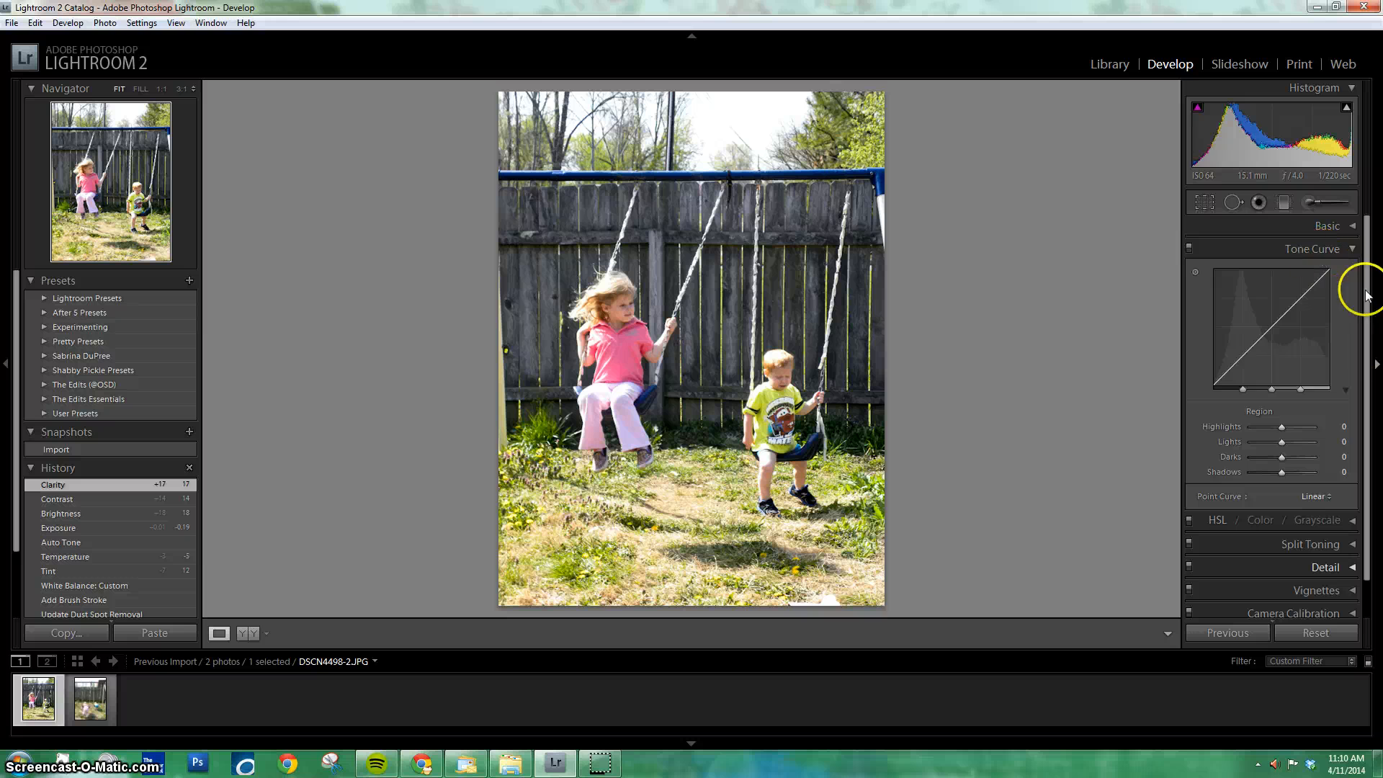
pyautogui.click(1349, 251)
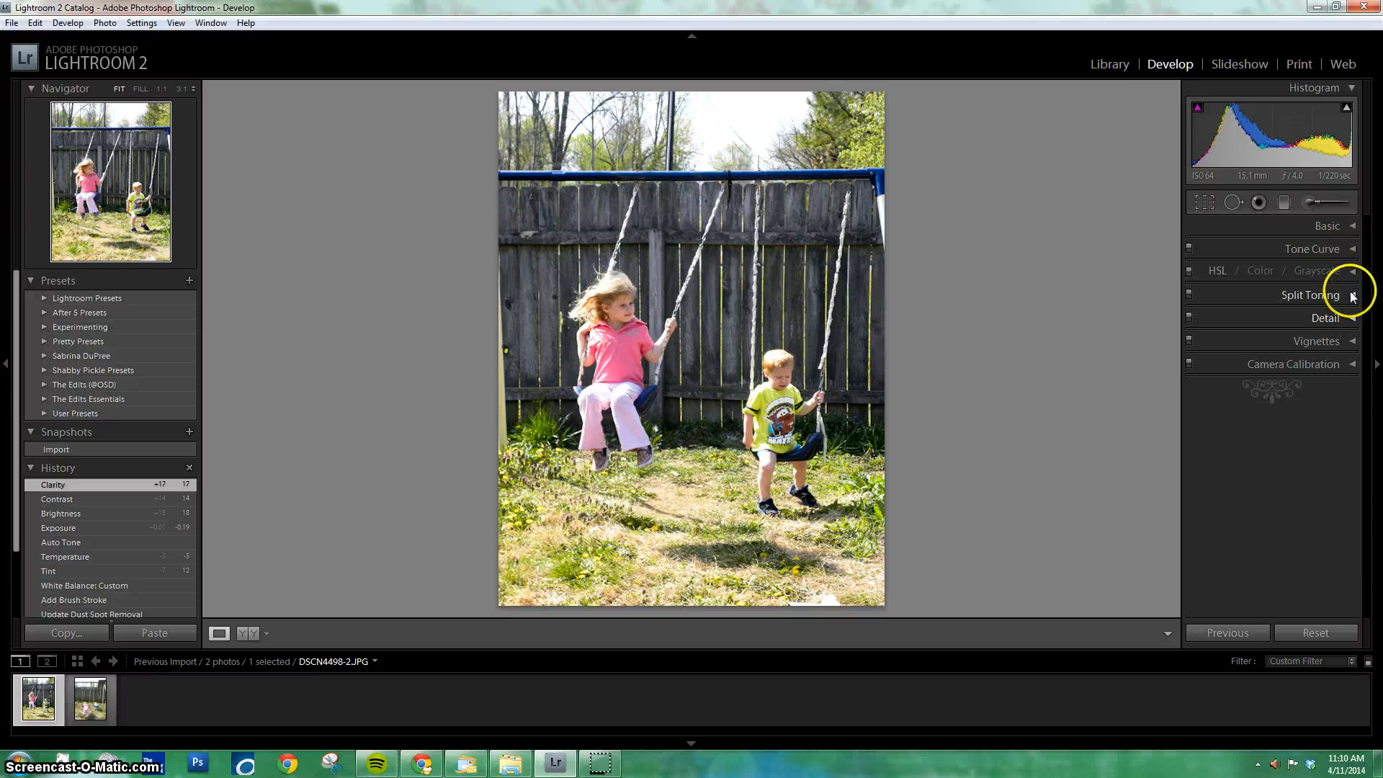
pyautogui.click(1343, 272)
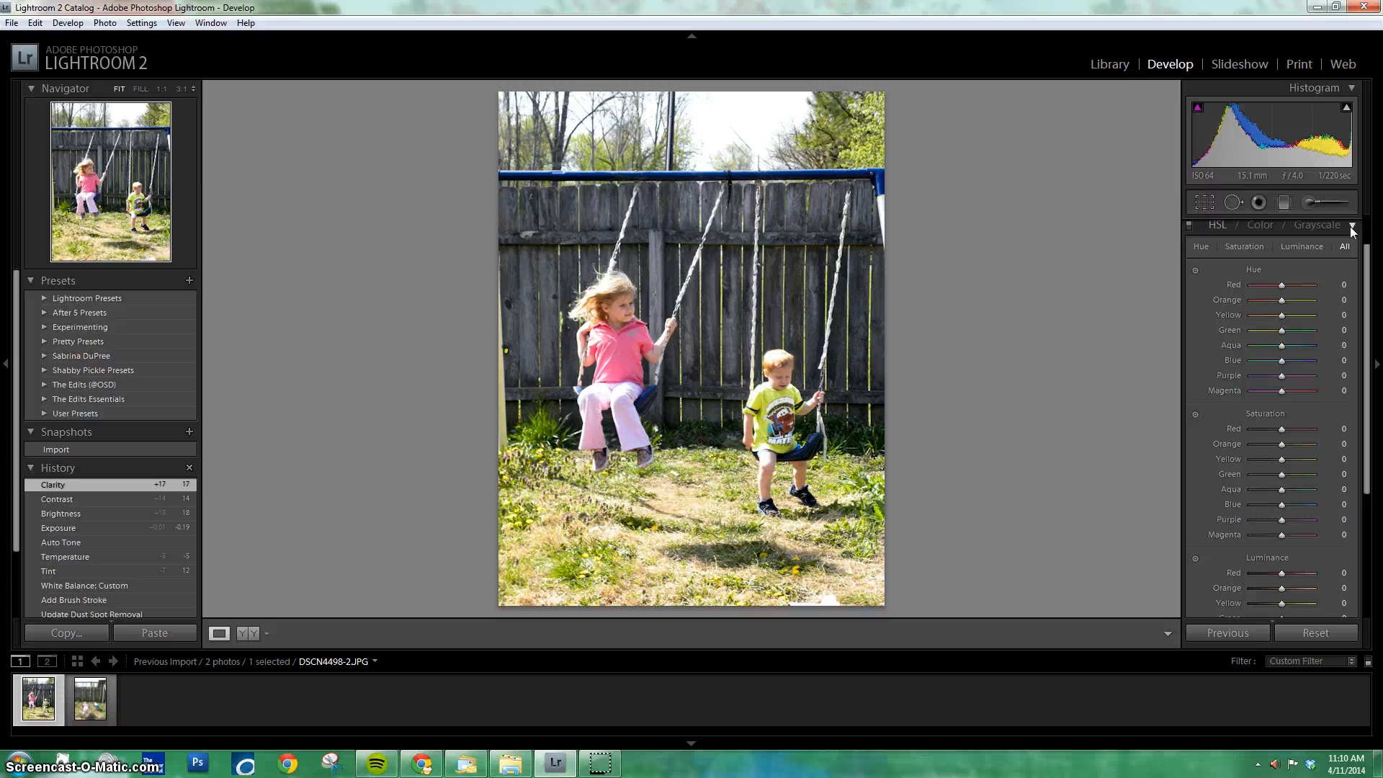
pyautogui.click(1351, 227)
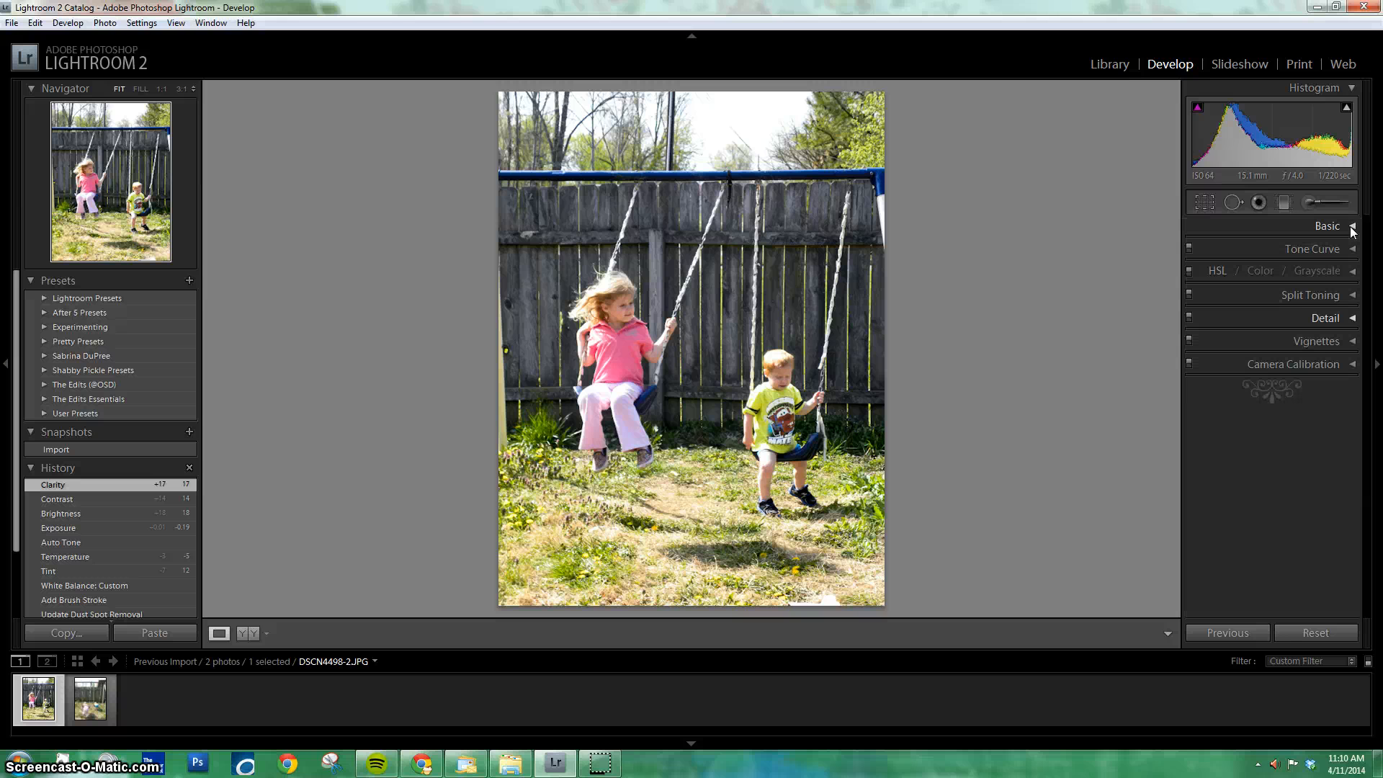
# - Tint the Split Toning highlights a soft yellow with Hue 43 and Saturation 15
pyautogui.click(1337, 296)
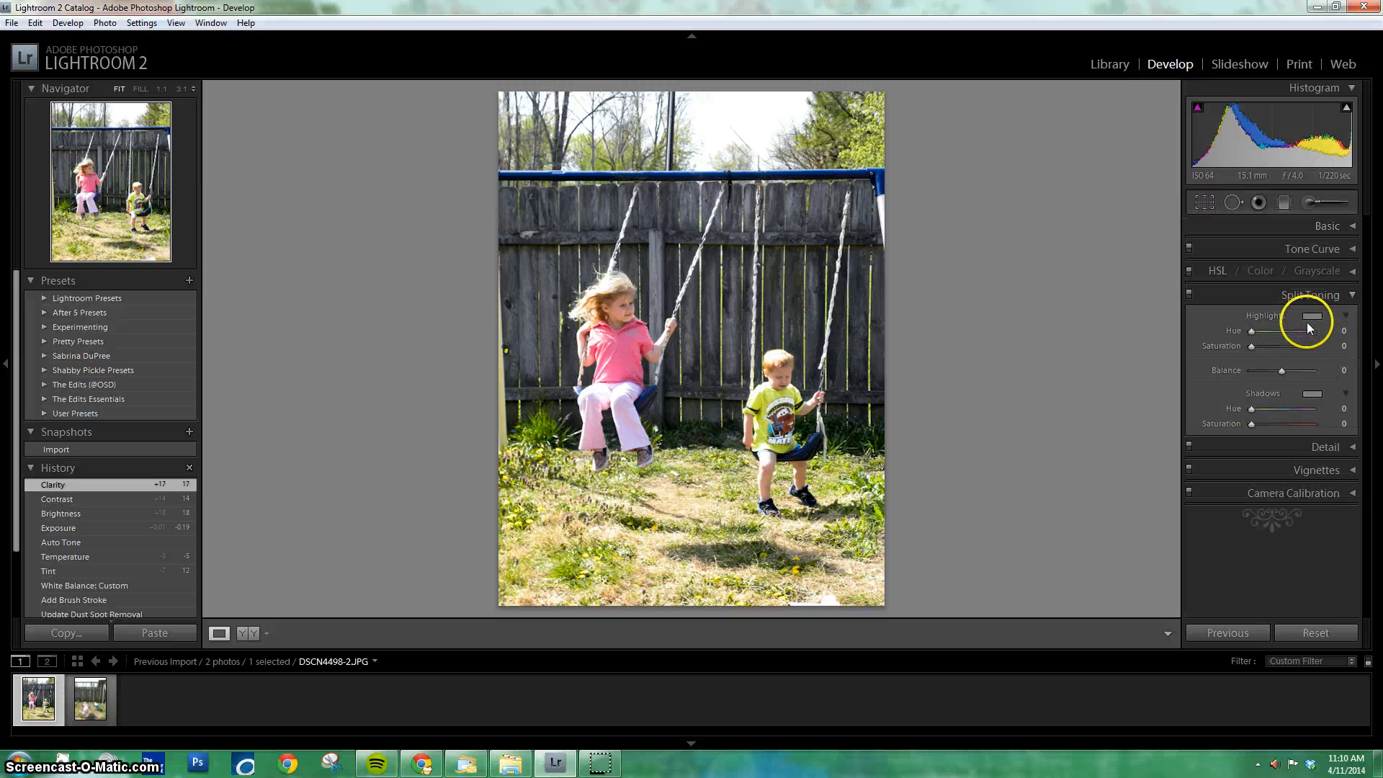
pyautogui.click(1314, 317)
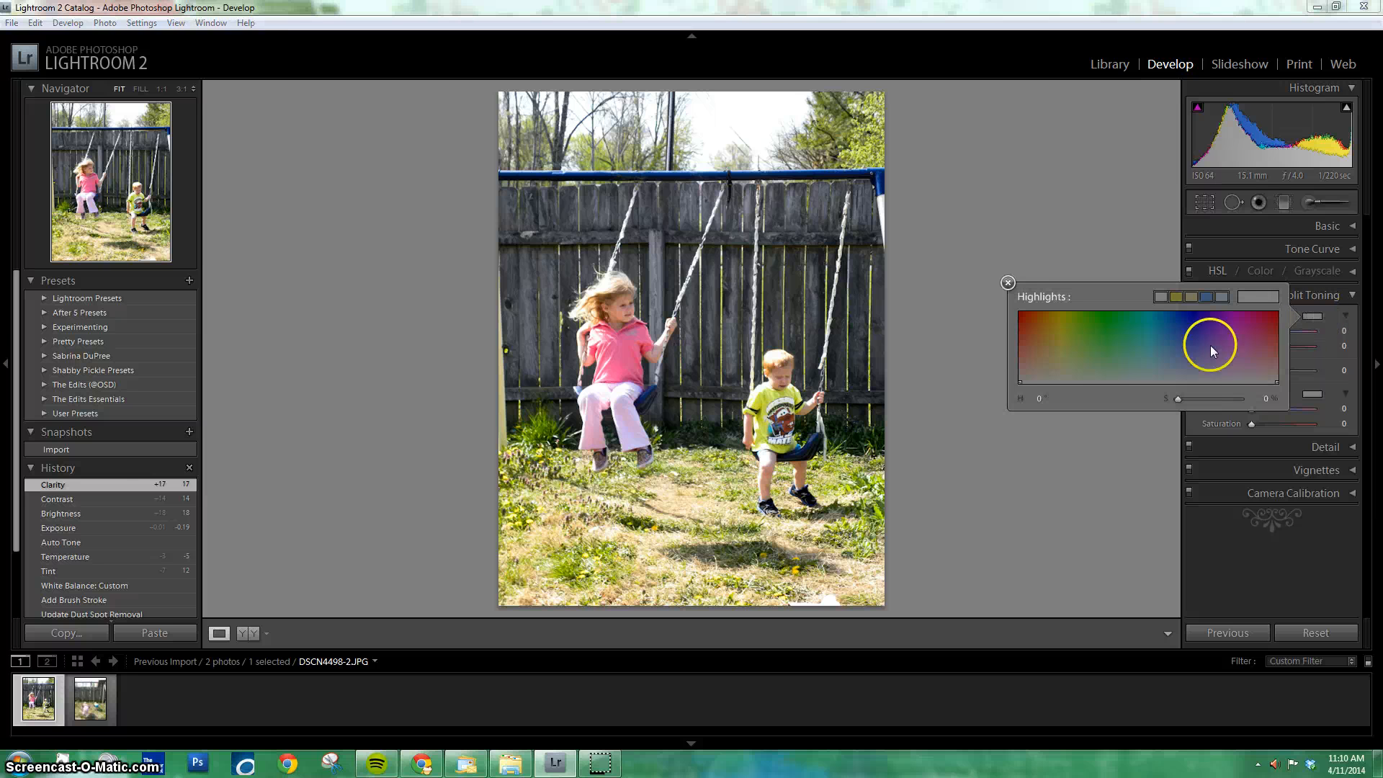
pyautogui.click(1028, 345)
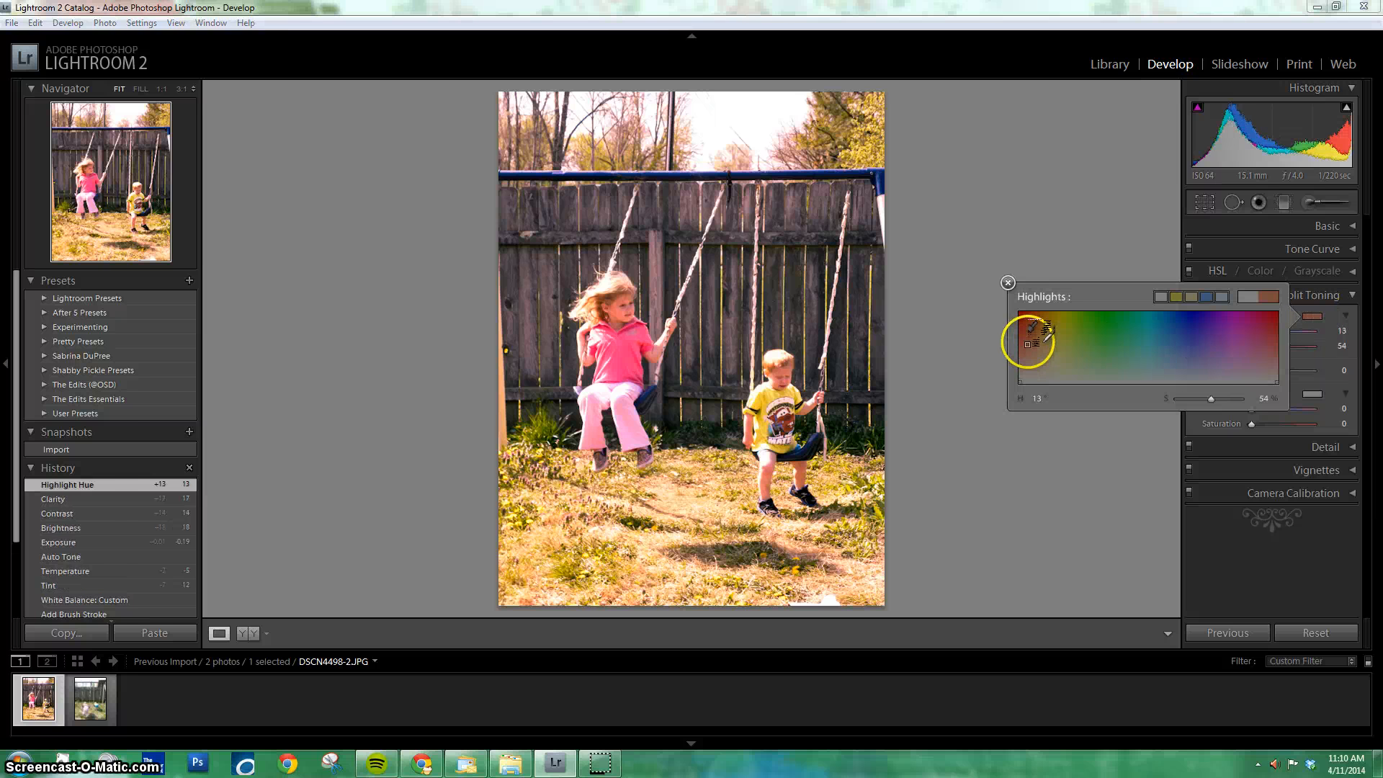
pyautogui.moveTo(1028, 344); pyautogui.dragTo(1027, 322)
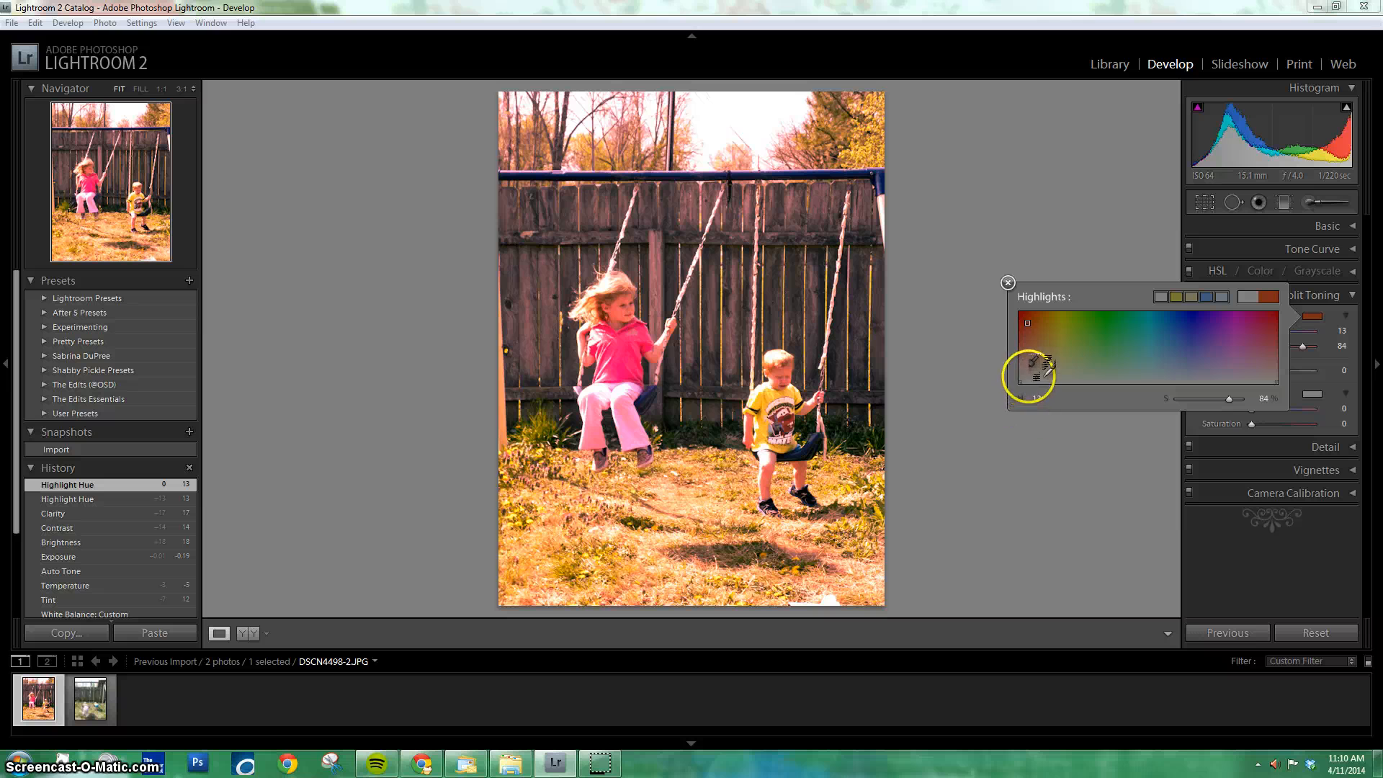
pyautogui.moveTo(1028, 375); pyautogui.dragTo(1022, 380)
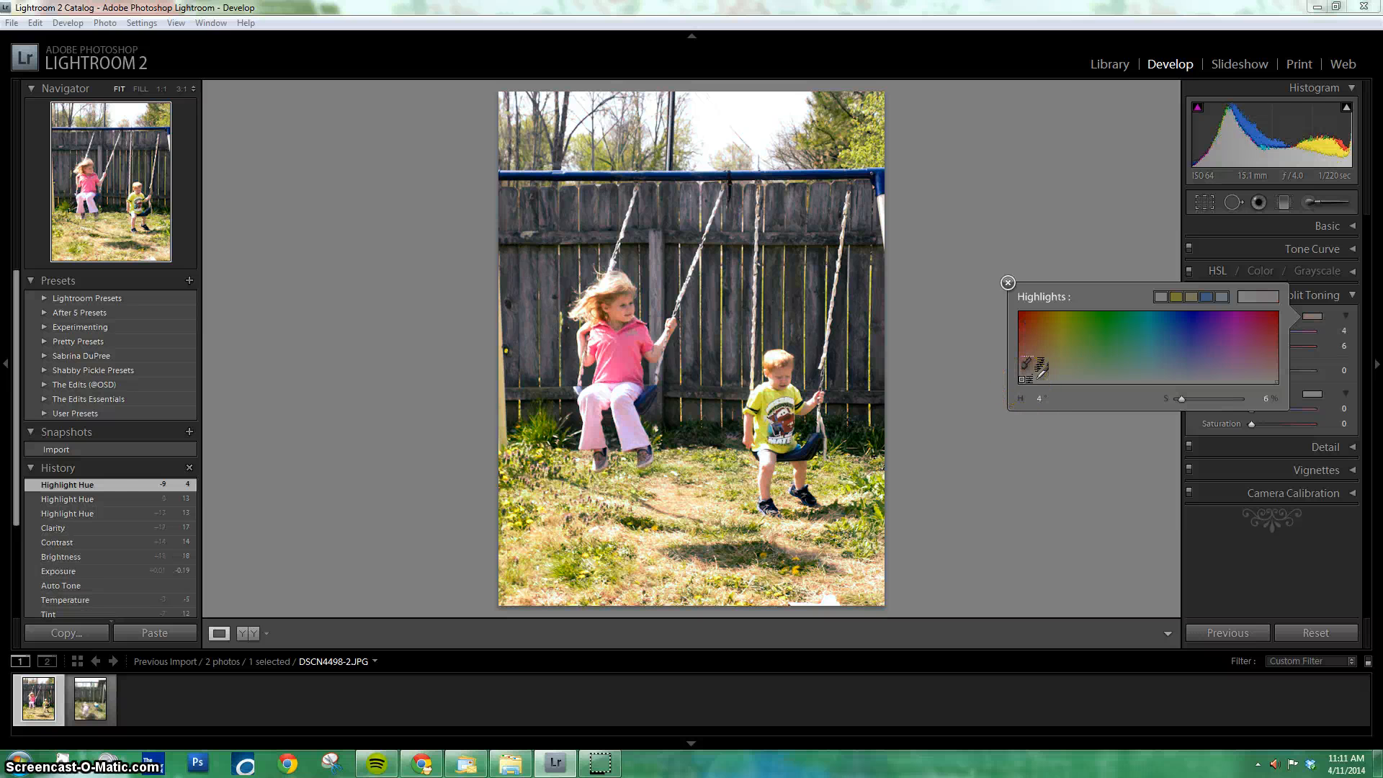
pyautogui.click(1026, 378)
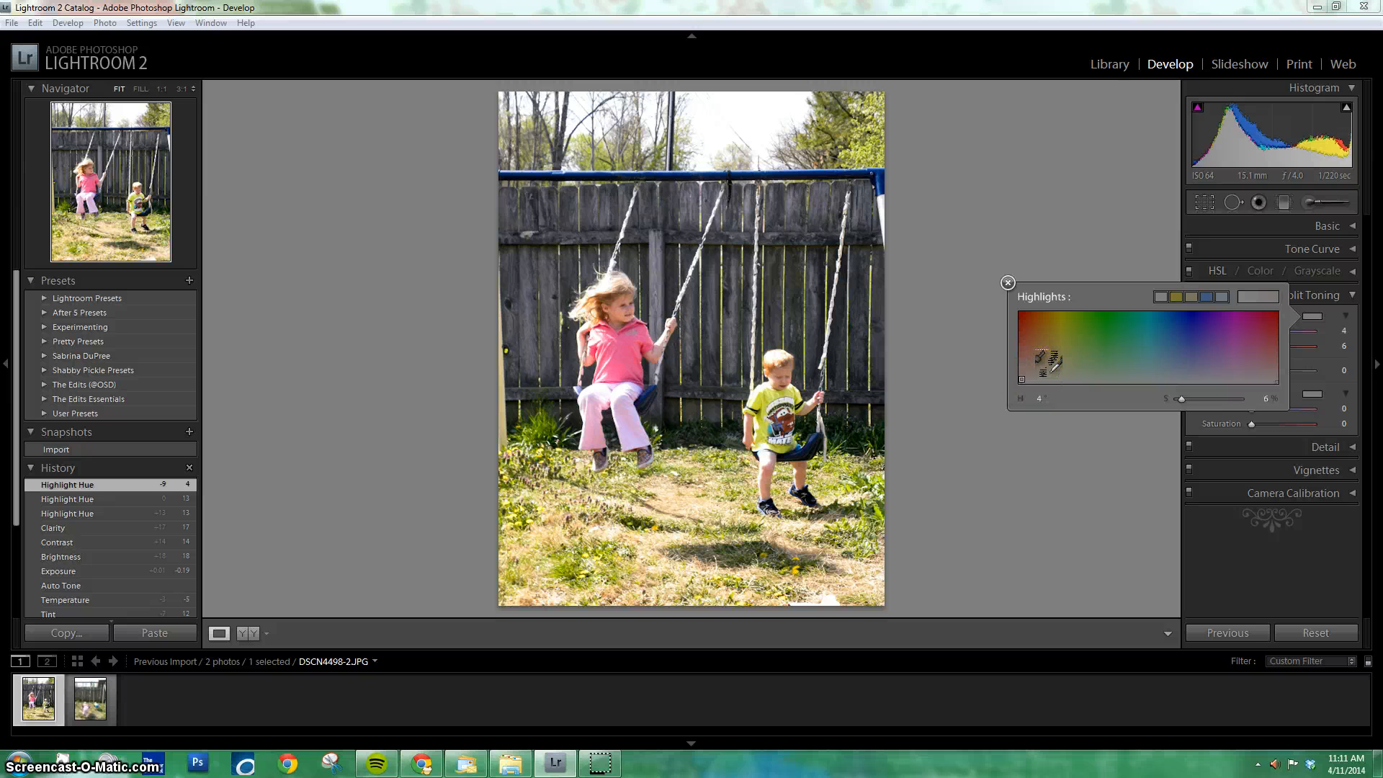
pyautogui.click(1039, 371)
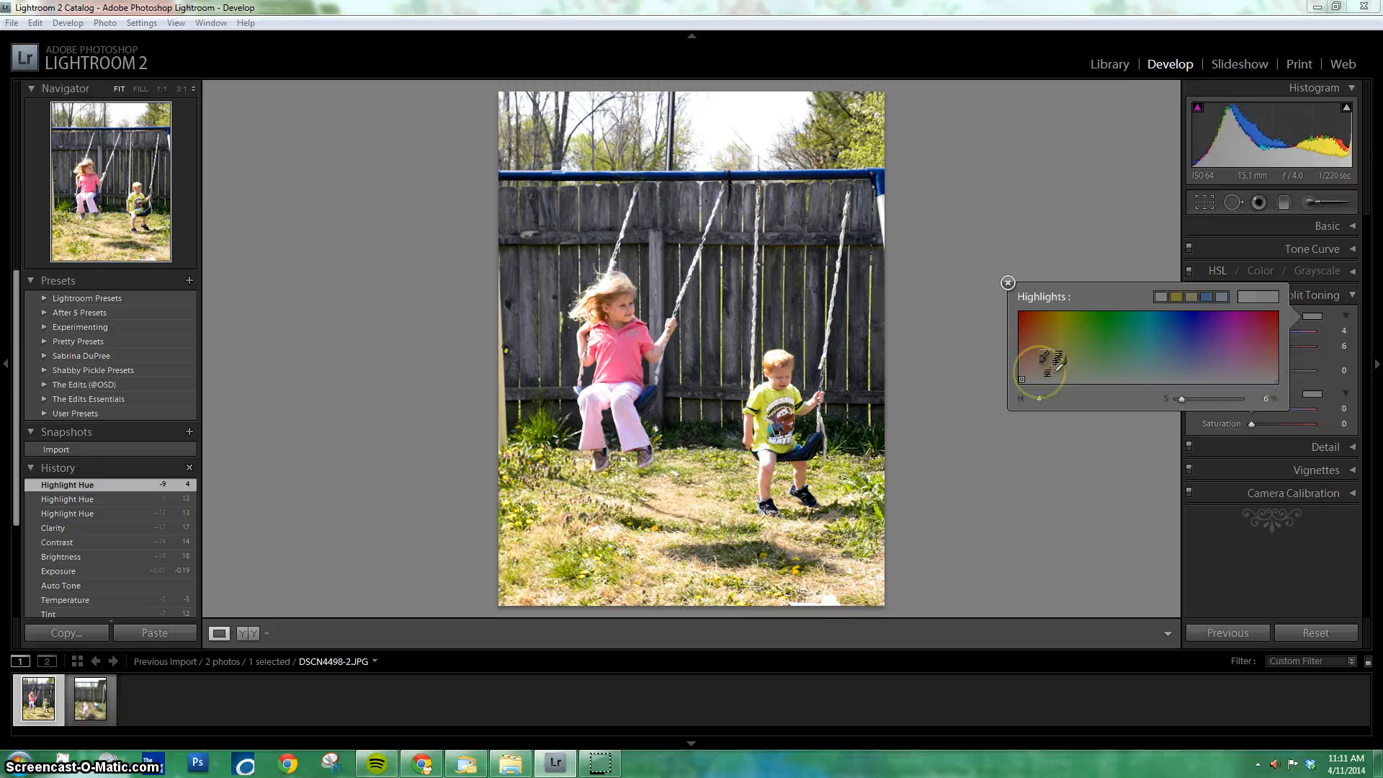
pyautogui.click(1030, 371)
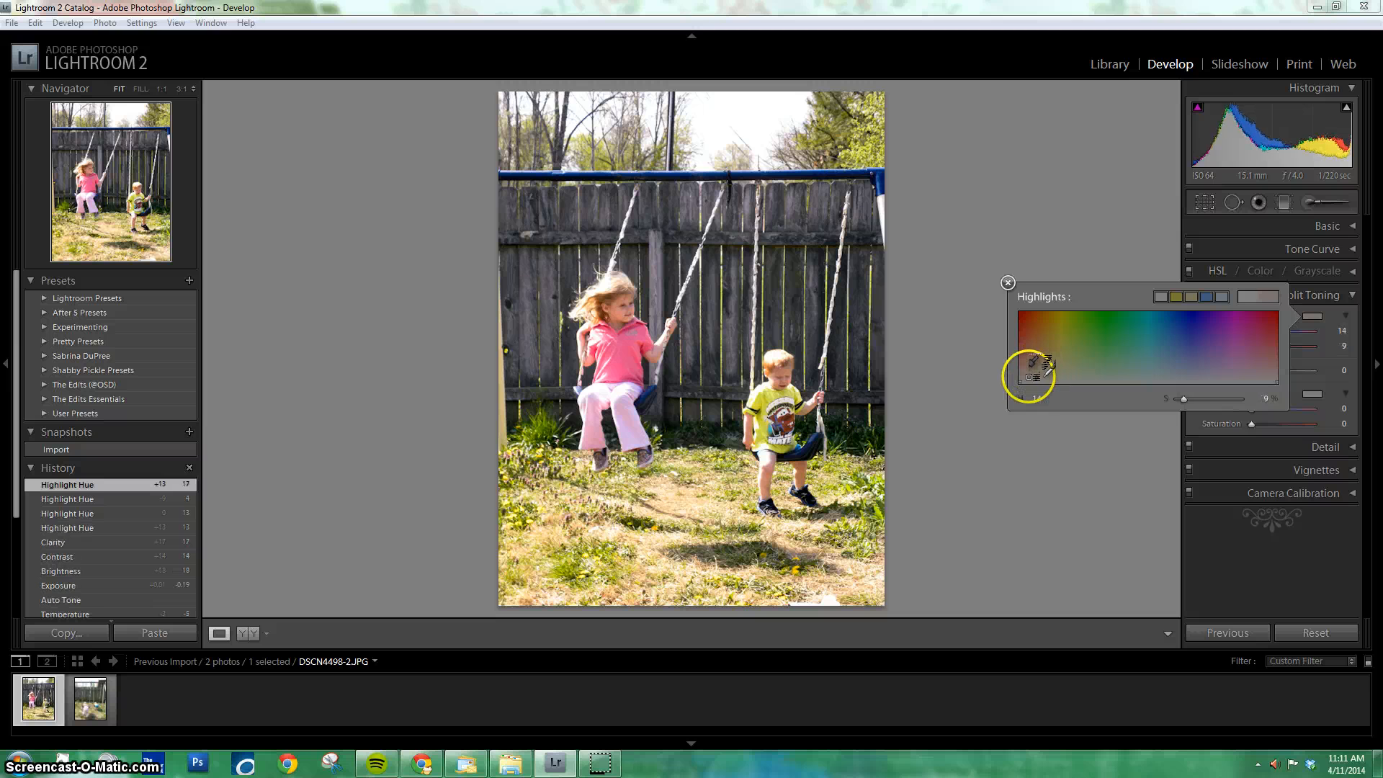
pyautogui.moveTo(1030, 371); pyautogui.dragTo(1050, 372)
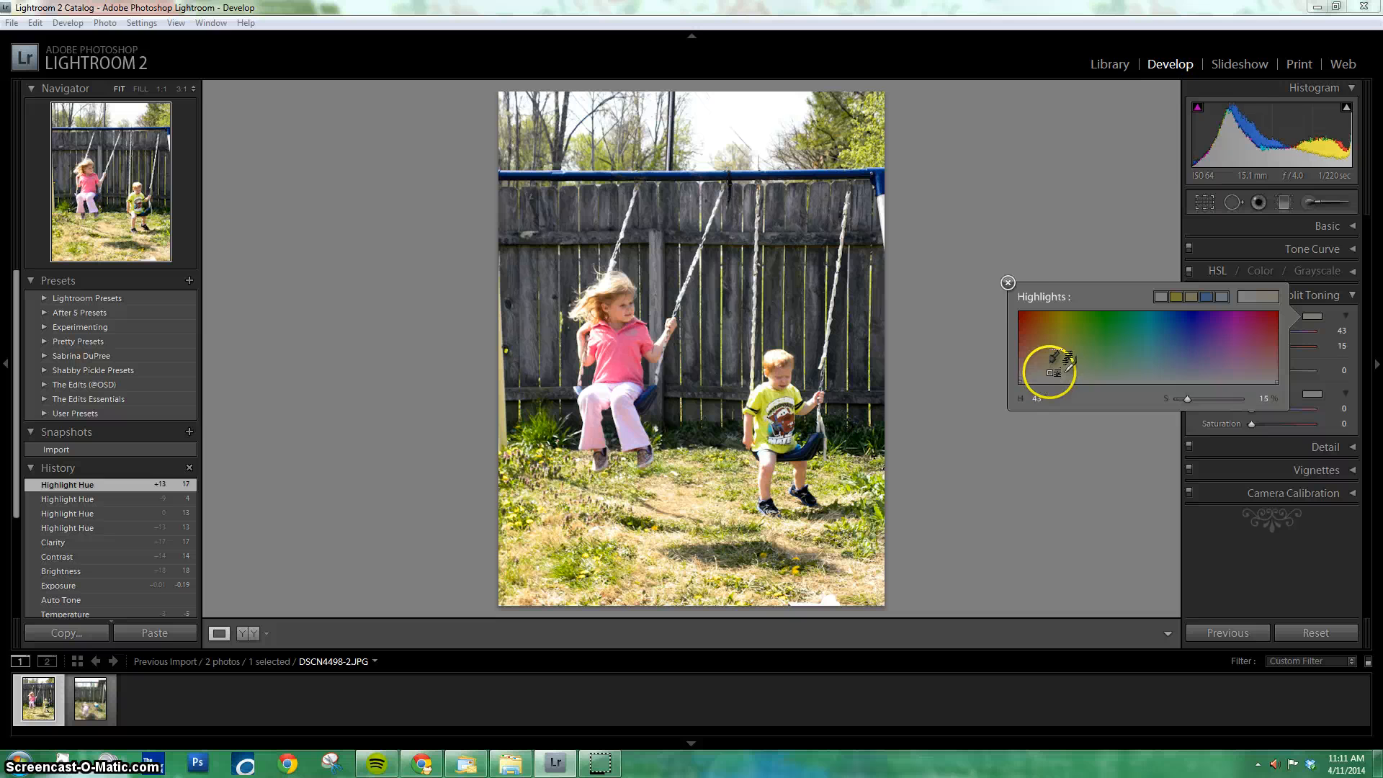
pyautogui.click(1008, 282)
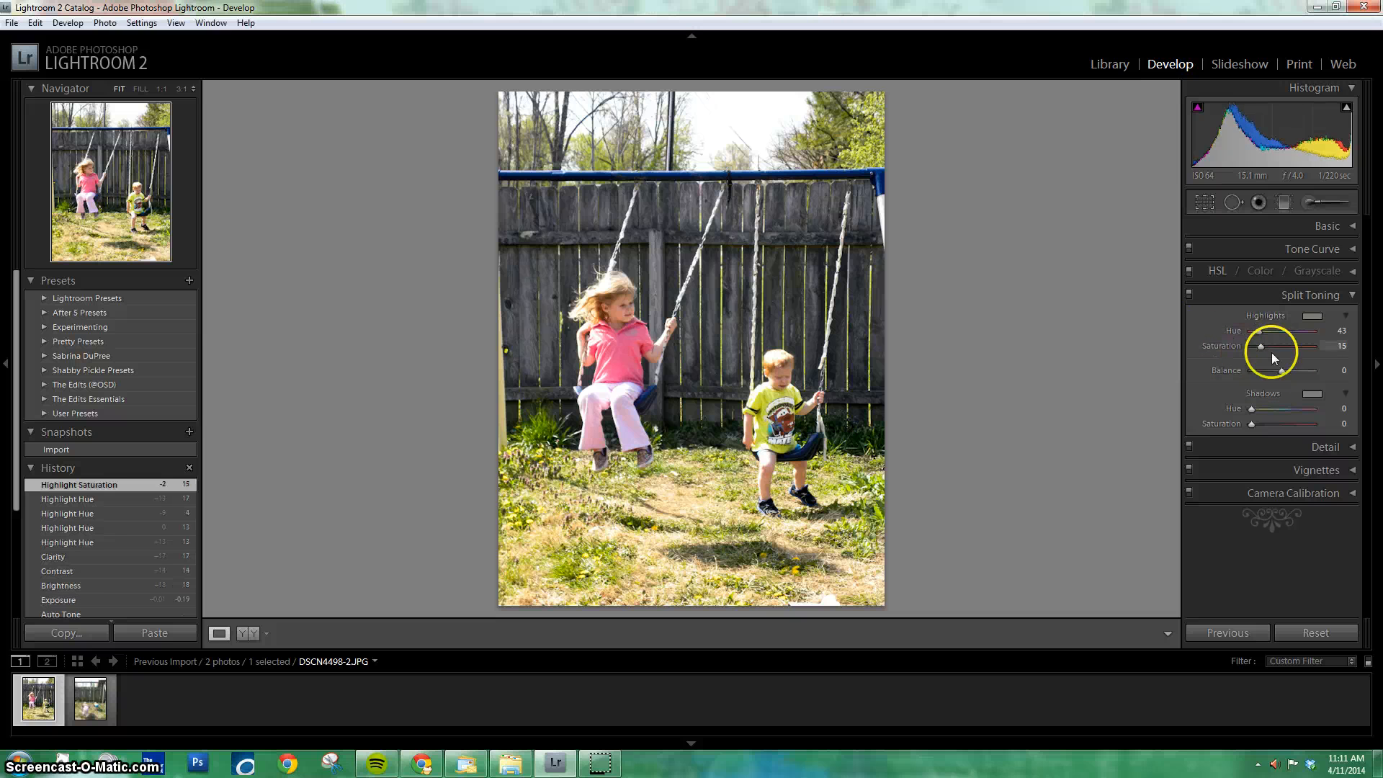
# - Tint the Split Toning shadows a faint green with Hue 165 and Saturation 6
pyautogui.click(1309, 393)
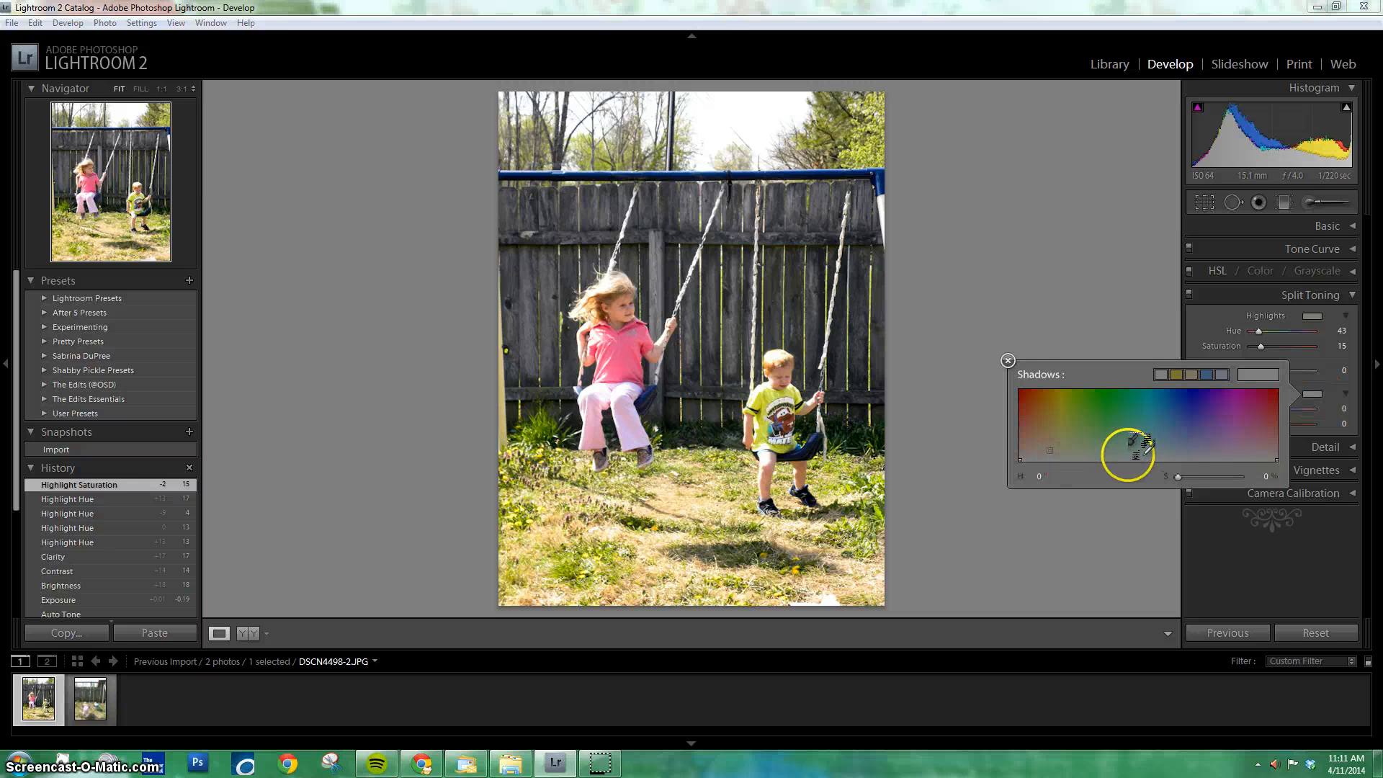
pyautogui.click(1198, 455)
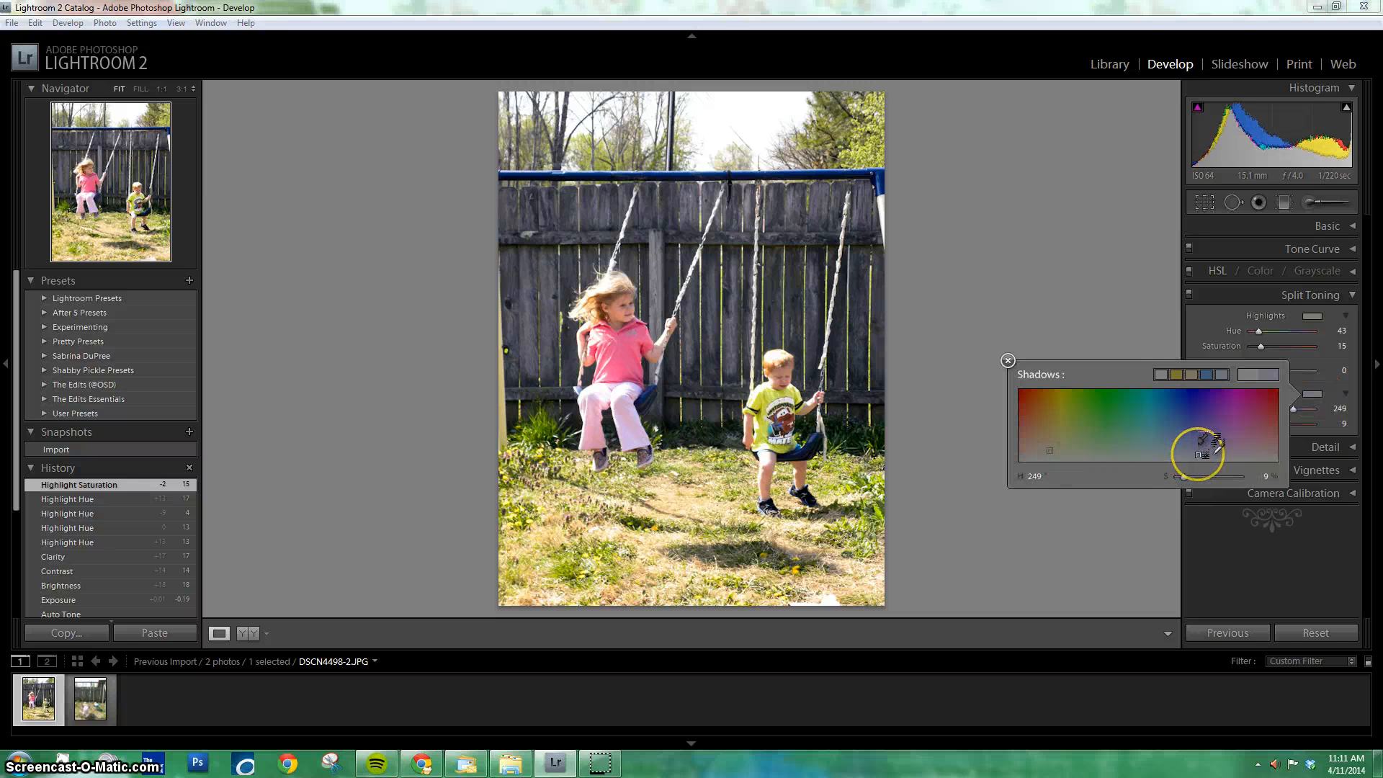
pyautogui.moveTo(1198, 454); pyautogui.dragTo(1137, 456)
pyautogui.click(1016, 380)
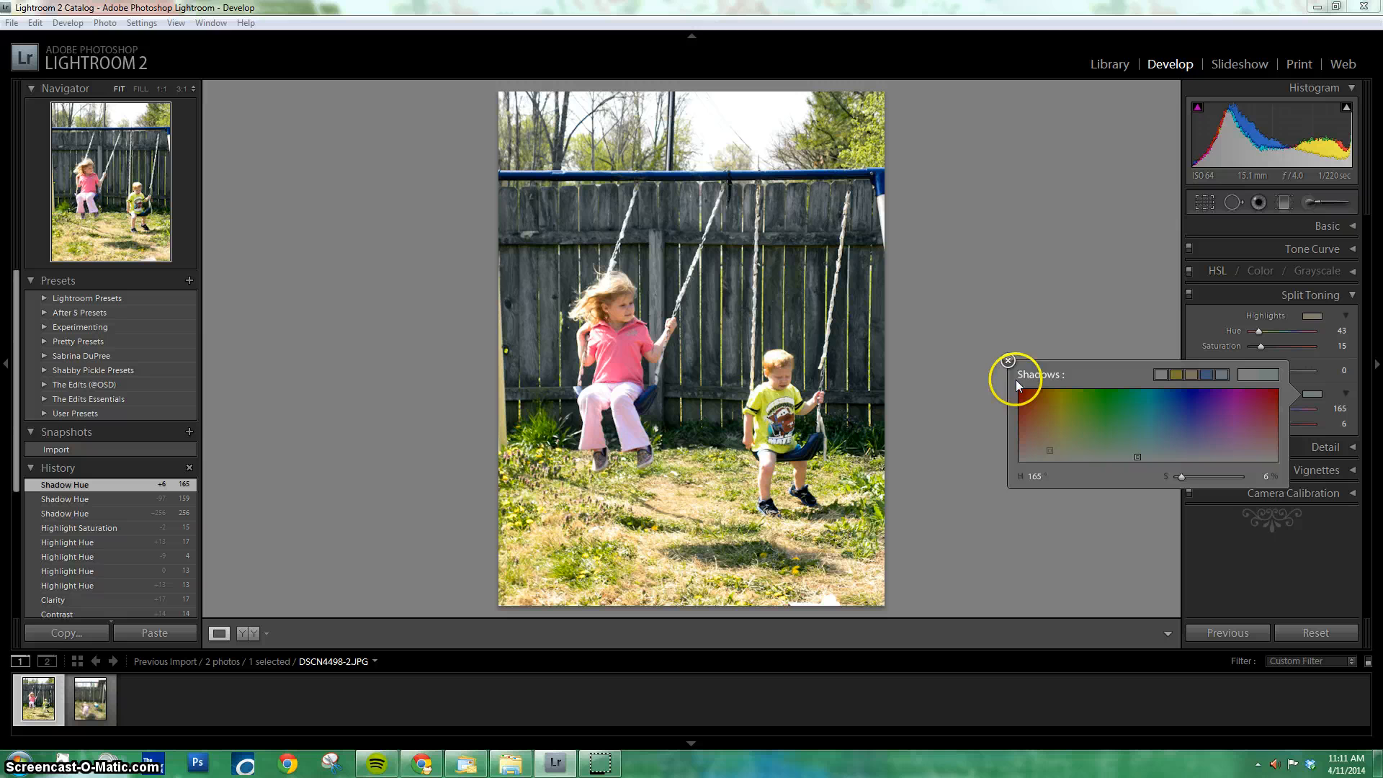
pyautogui.click(1161, 375)
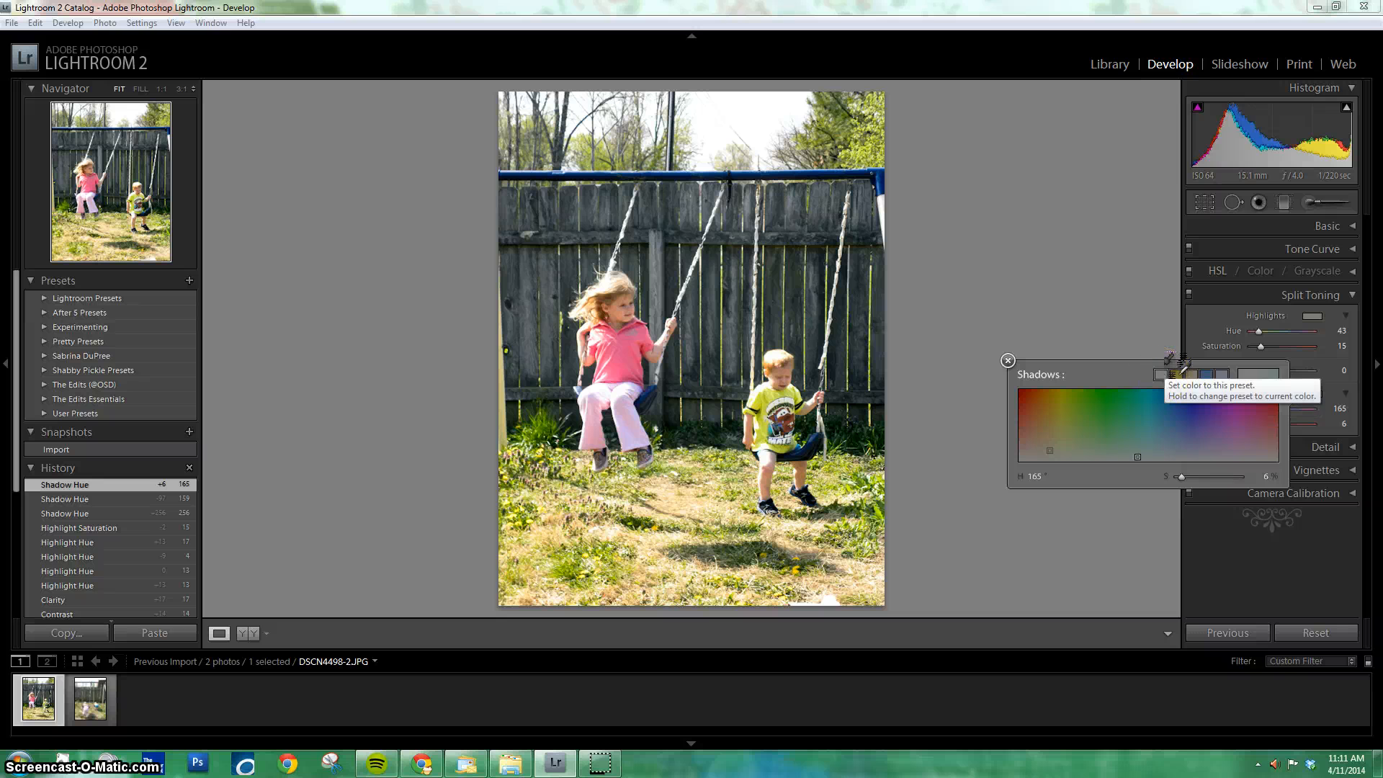
pyautogui.click(1007, 360)
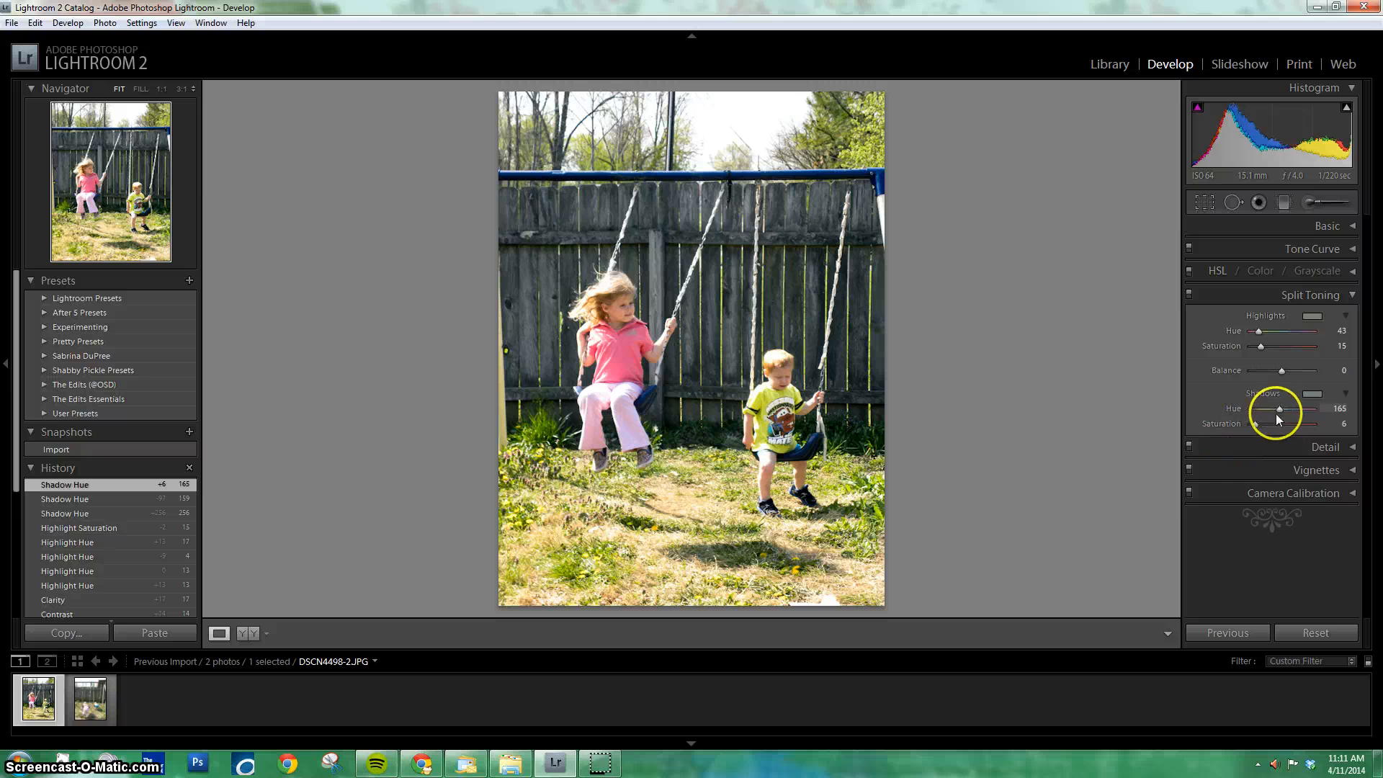
# - Remove the Split Toning tint by setting both the shadow and highlight saturation to 0, leaving the section collapsed
pyautogui.click(1313, 394)
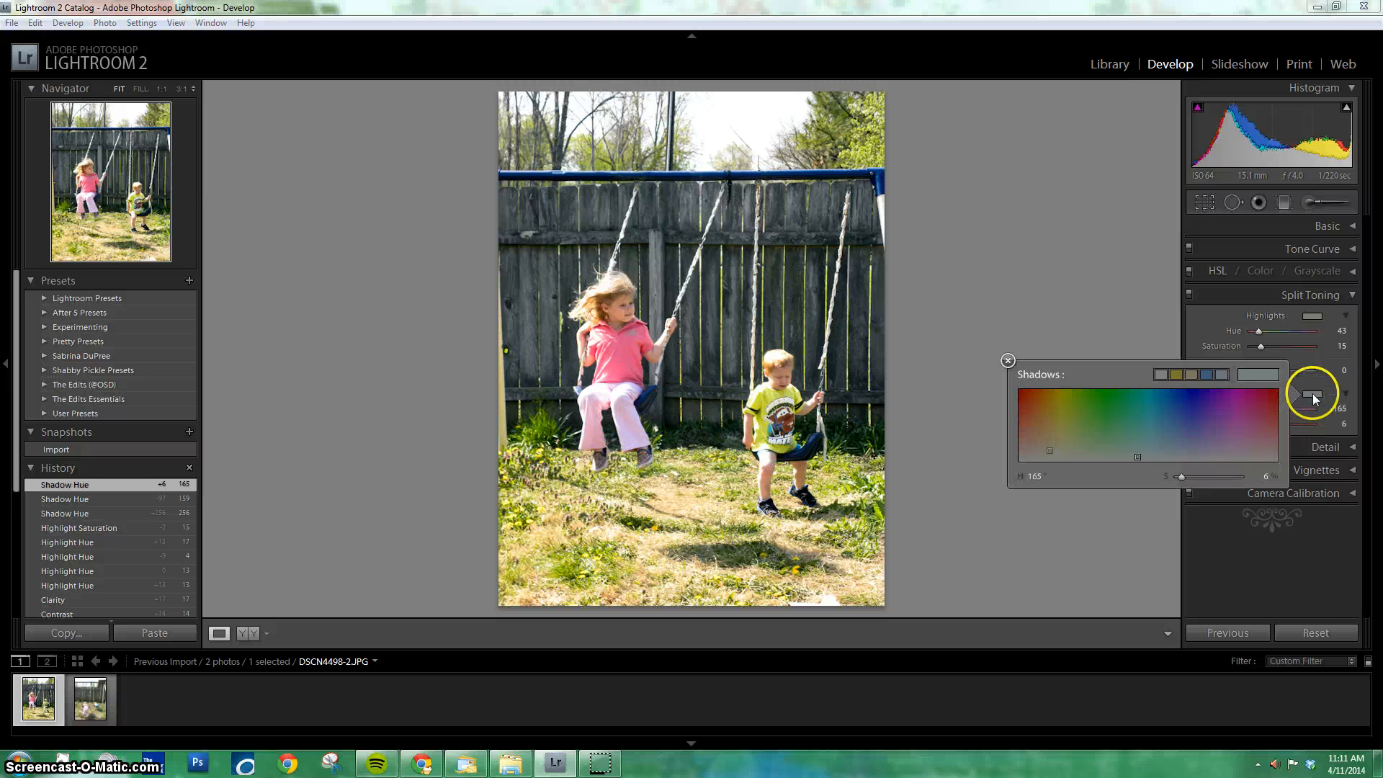
pyautogui.click(1158, 379)
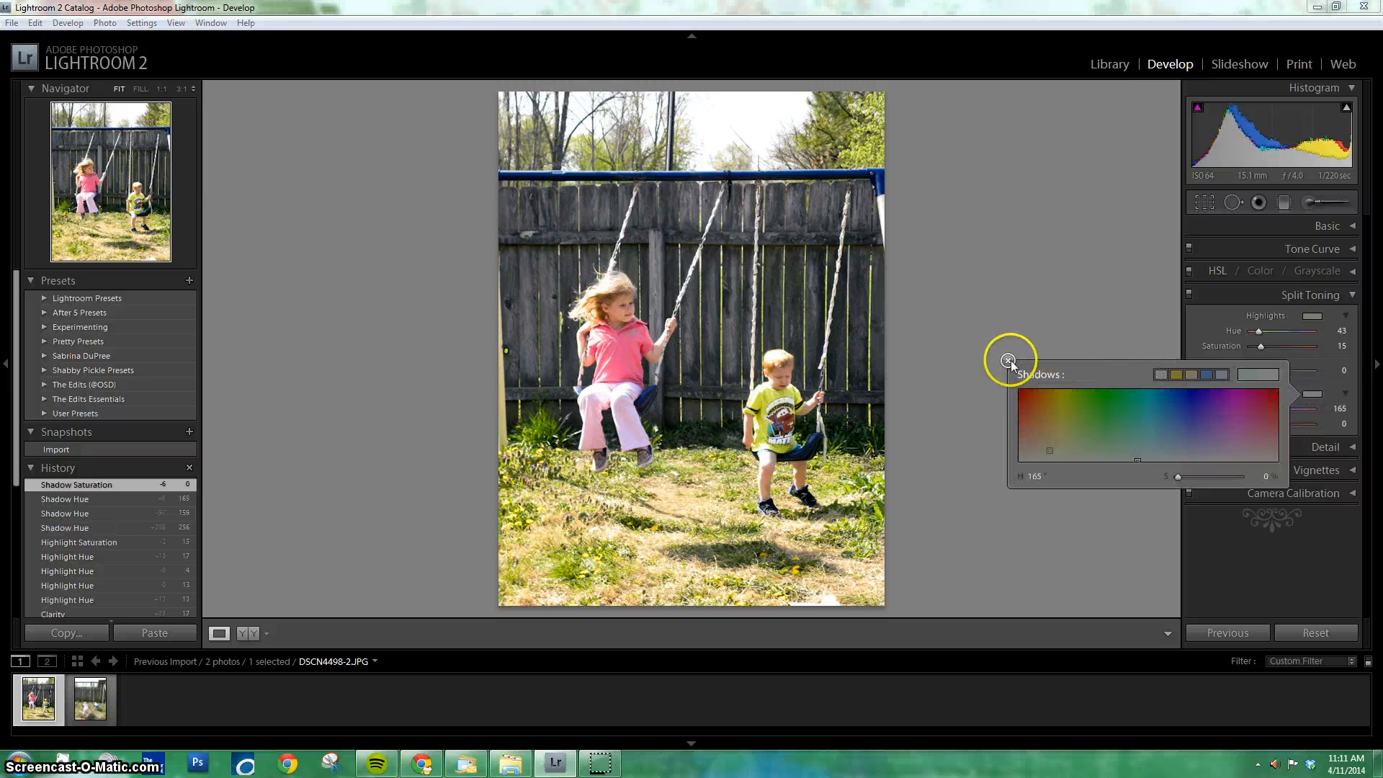
pyautogui.click(1008, 361)
pyautogui.click(1312, 315)
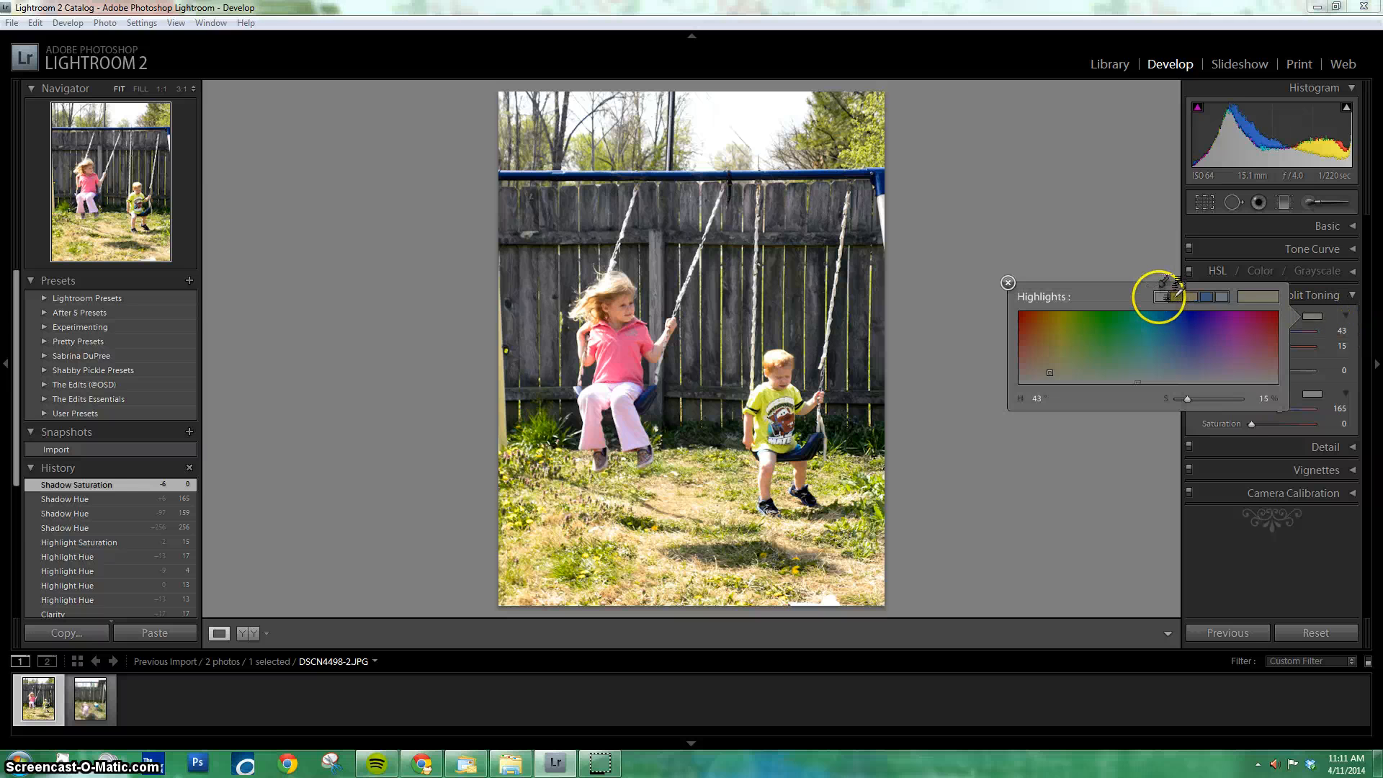
pyautogui.click(1160, 296)
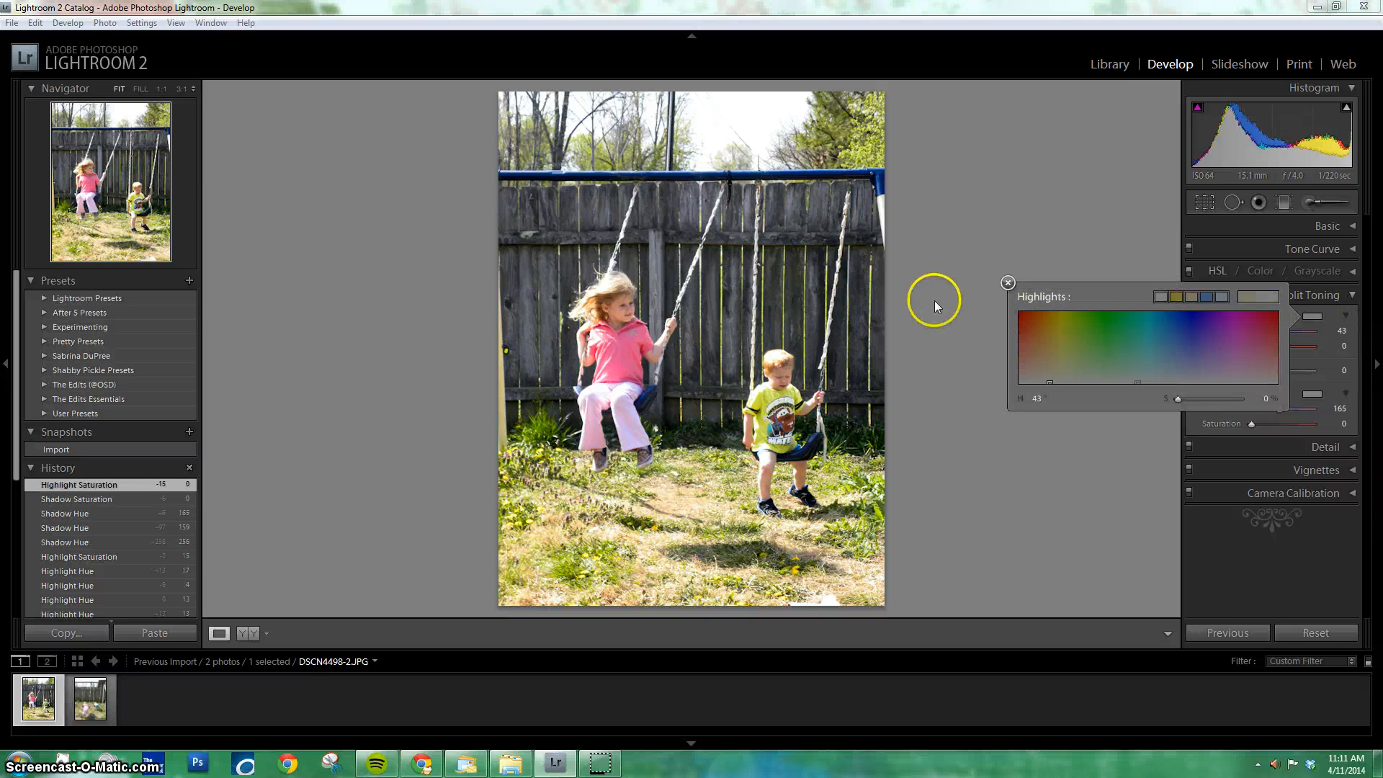
pyautogui.click(1007, 283)
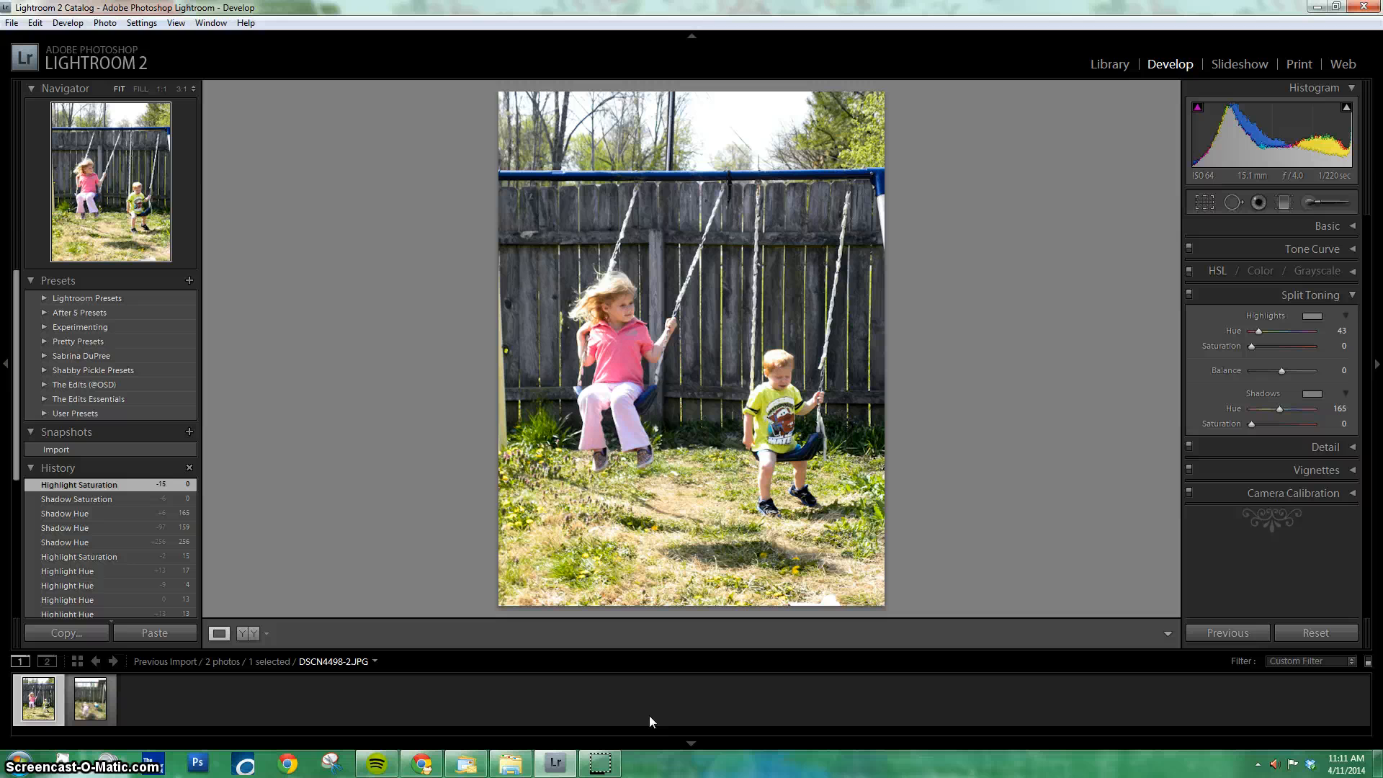
pyautogui.click(1354, 296)
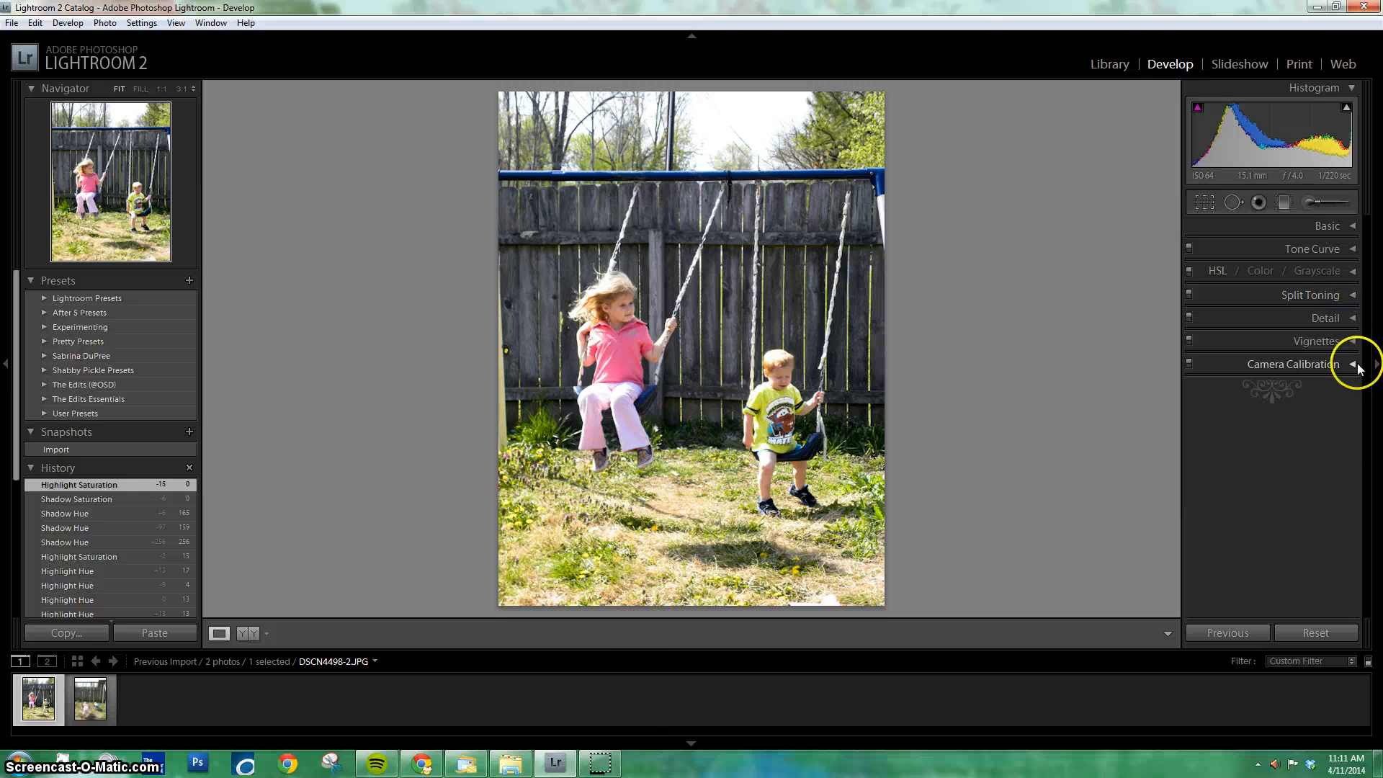
# - View the Detail section's preview, sharpening, noise reduction and chromatic aberration controls, leaving the section collapsed
pyautogui.click(1341, 317)
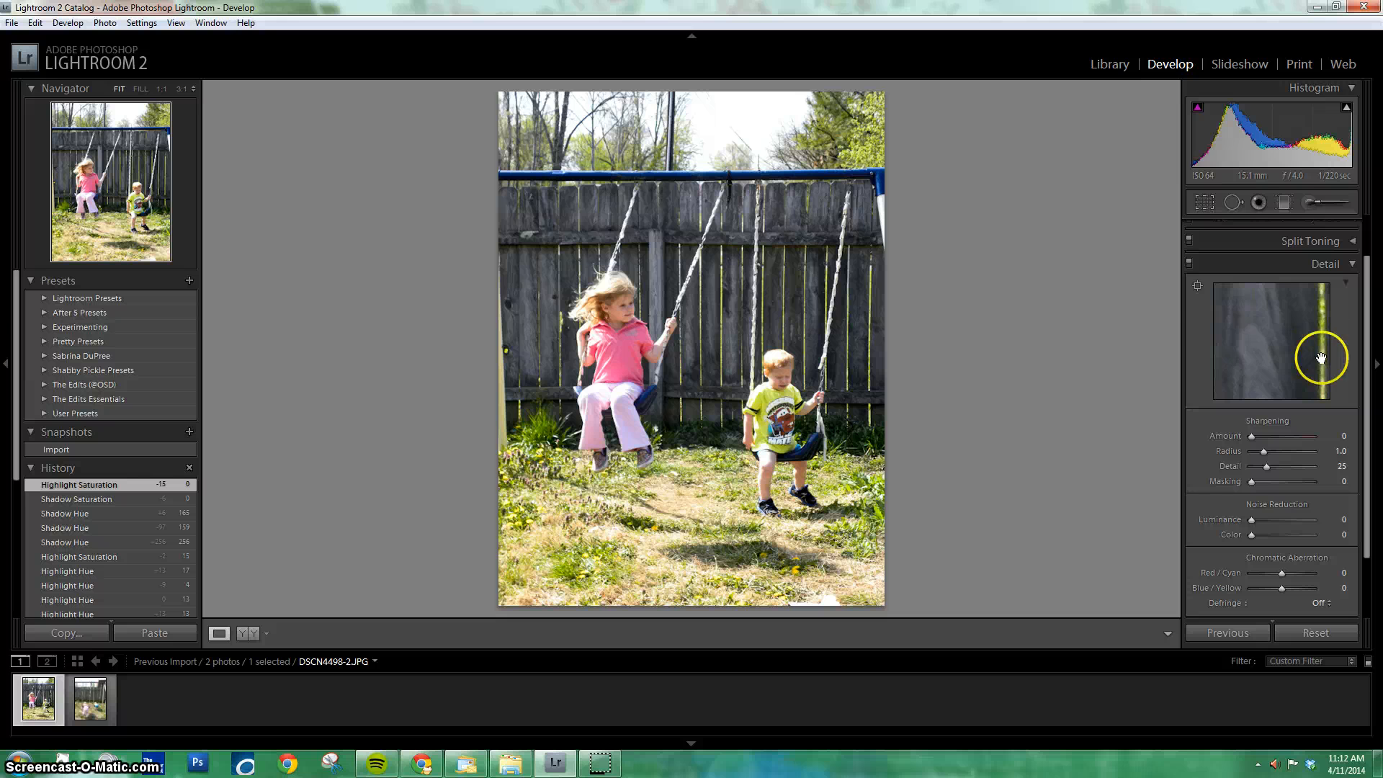
pyautogui.click(1294, 368)
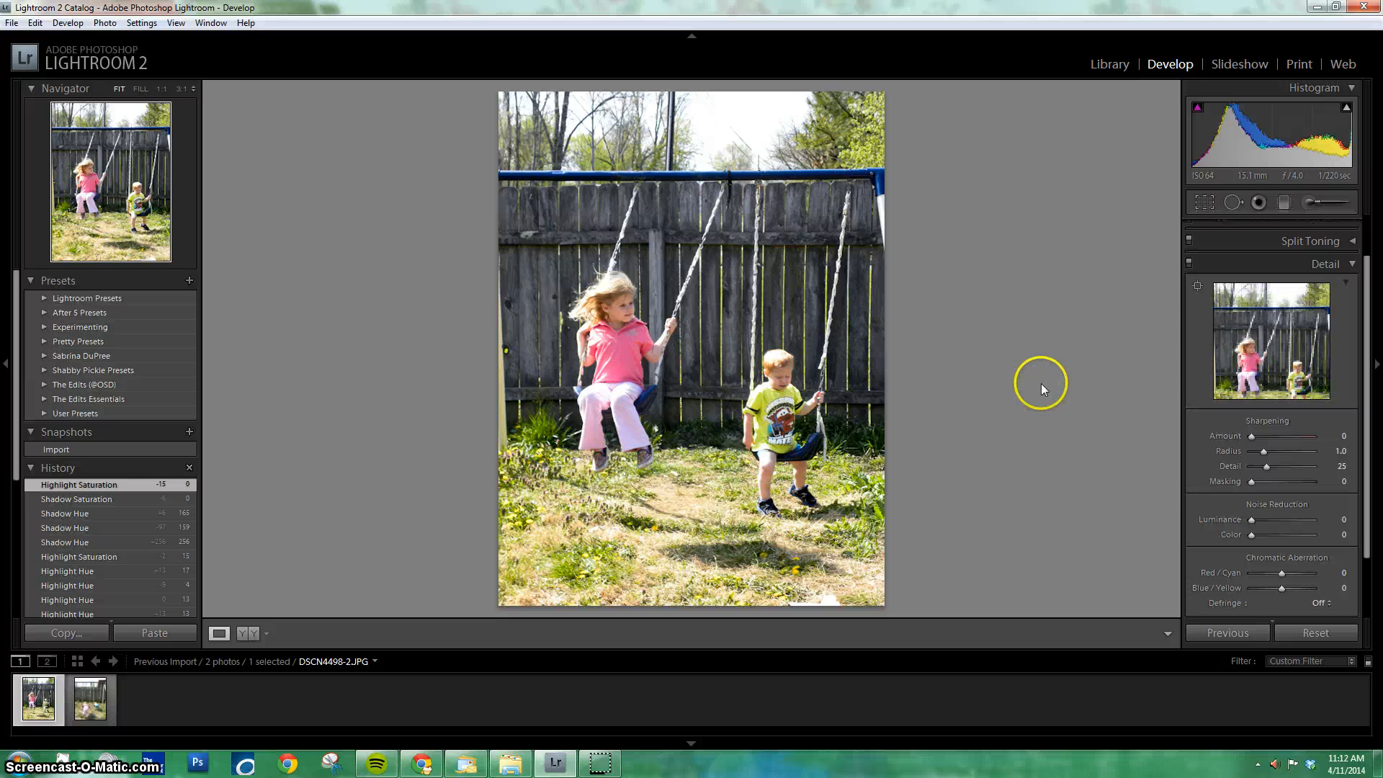
pyautogui.click(1197, 286)
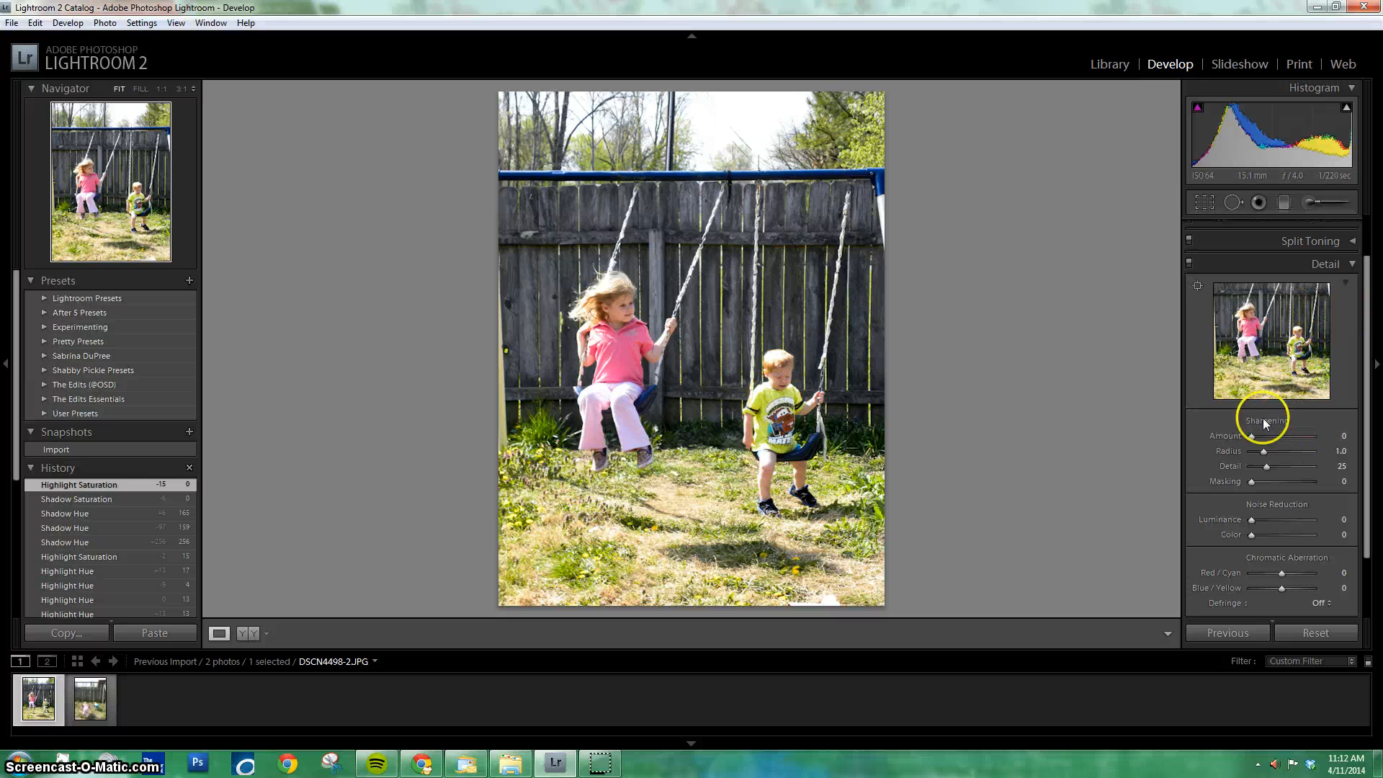
pyautogui.scroll(-2, 1263, 425)
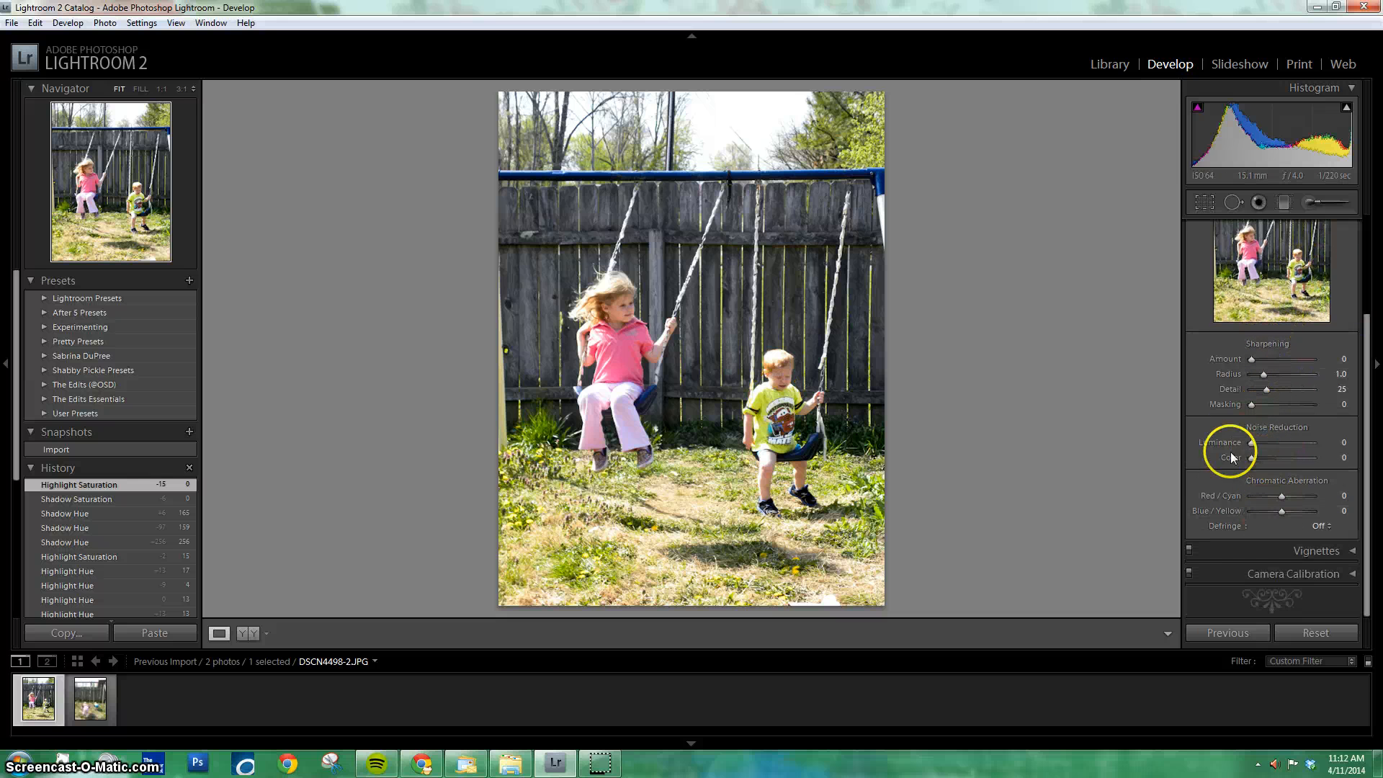
pyautogui.scroll(2, 1232, 339)
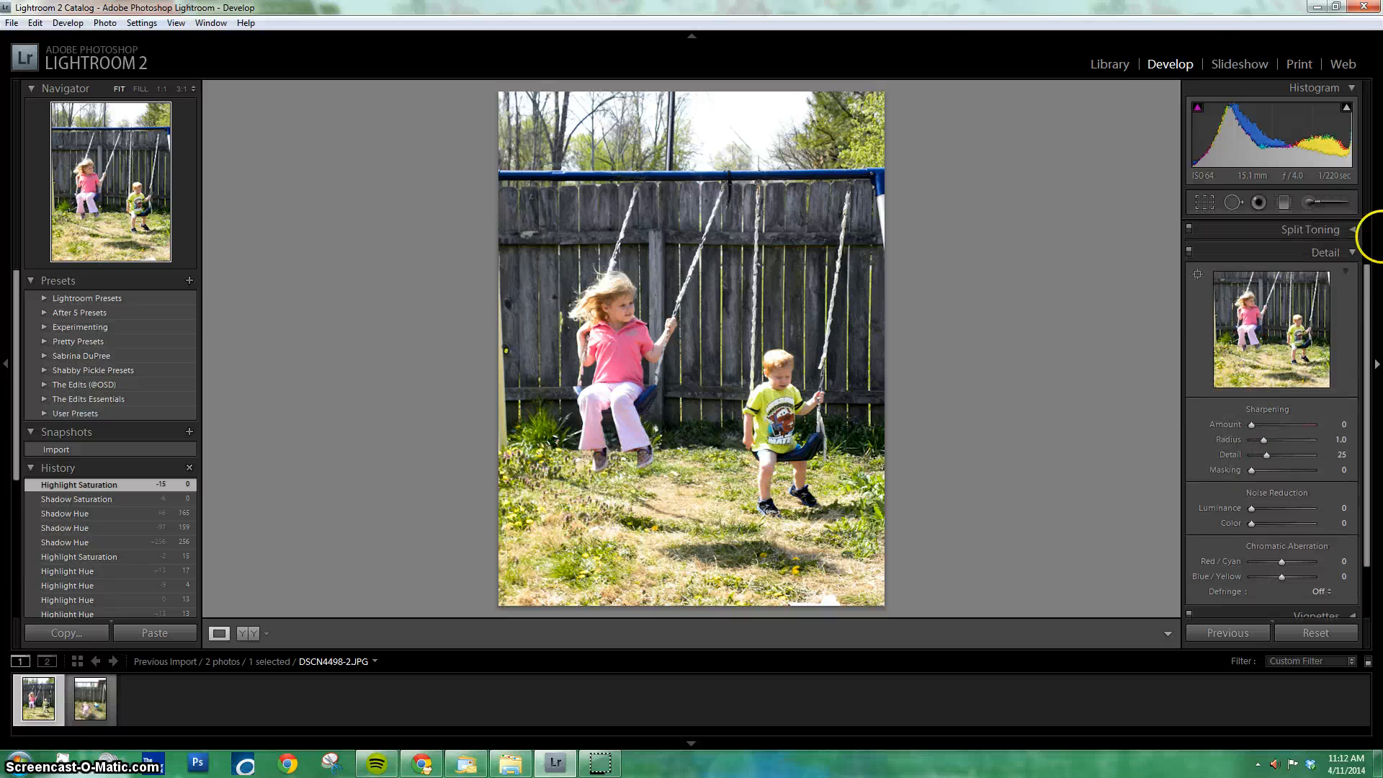
pyautogui.click(1352, 253)
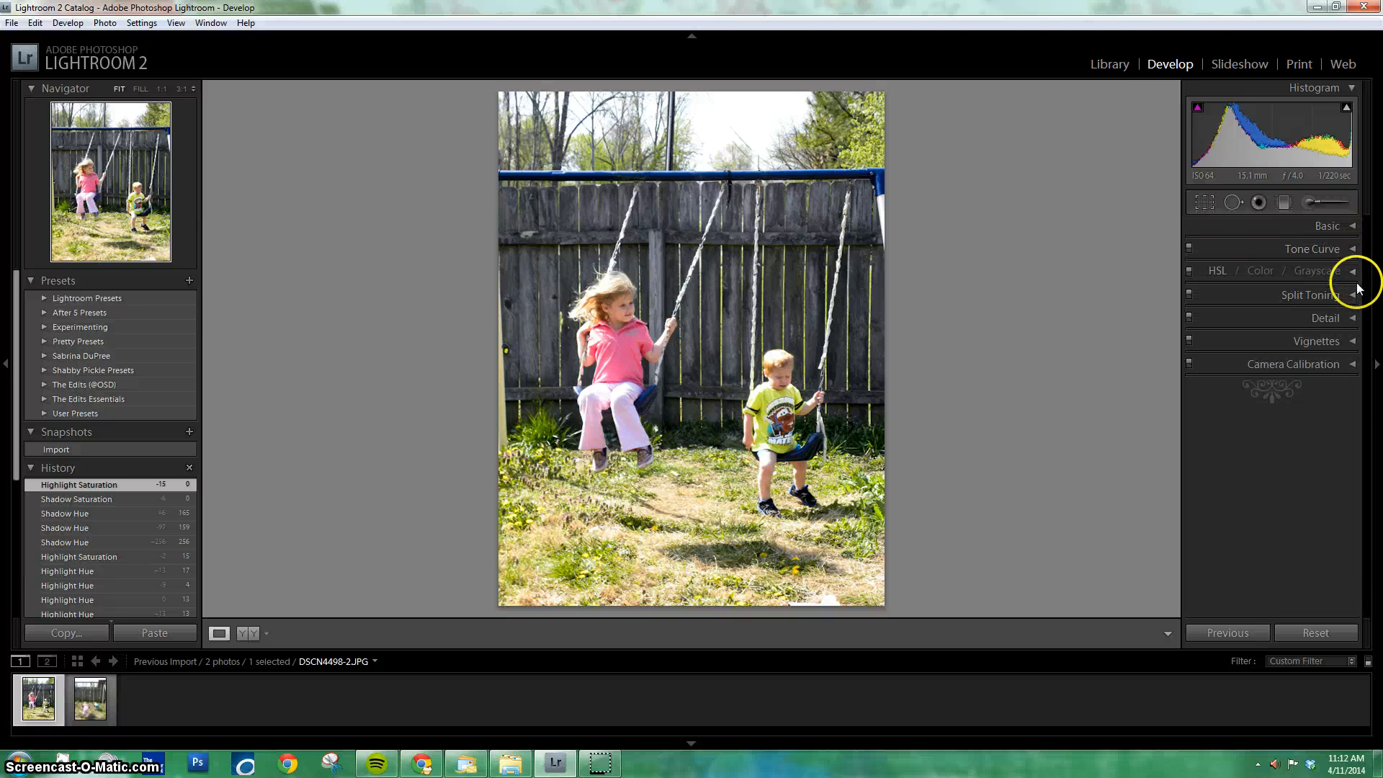
# - Darken the photo's edges with a Lens Correction vignette Amount of -95, and reopen the Basic adjustments
pyautogui.click(1349, 341)
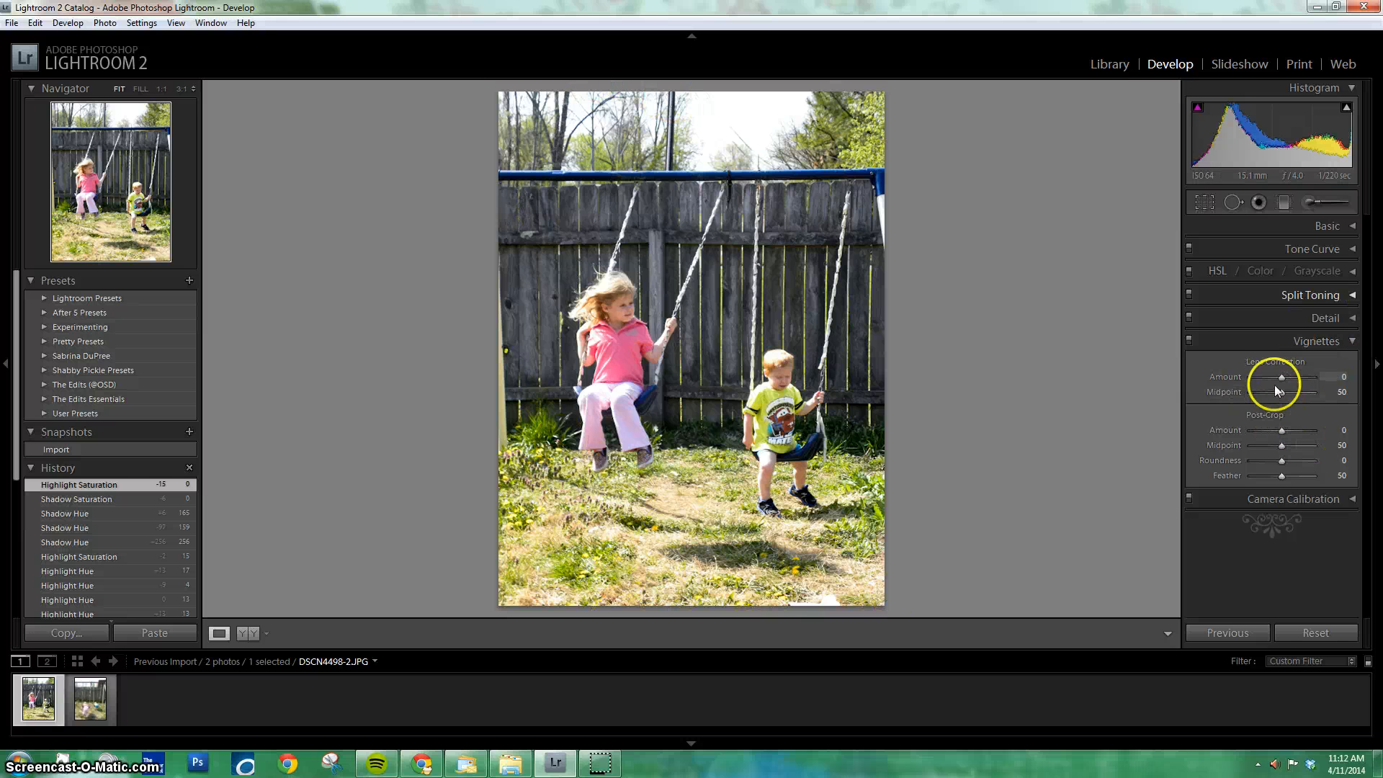
pyautogui.moveTo(1281, 379); pyautogui.dragTo(1252, 374)
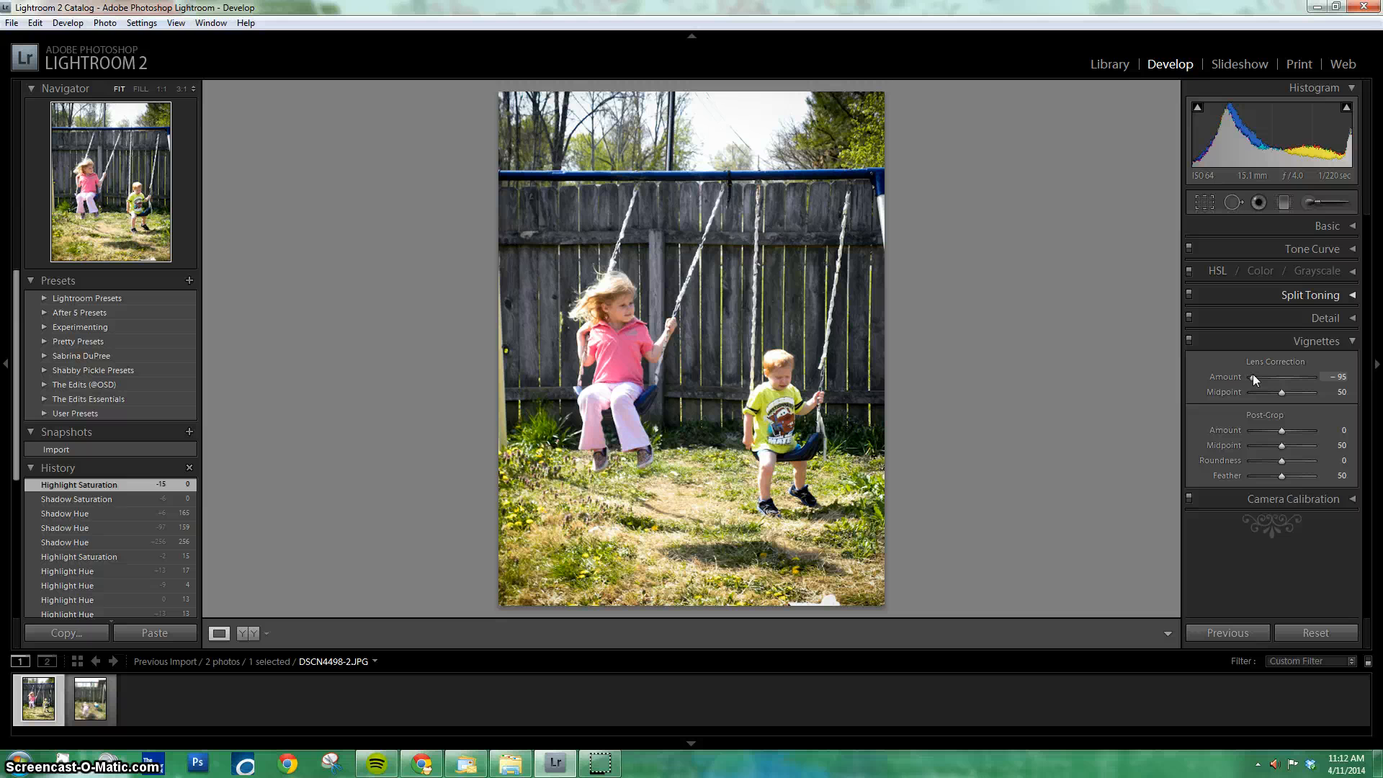
pyautogui.click(1307, 400)
pyautogui.moveTo(1251, 373); pyautogui.dragTo(1283, 391)
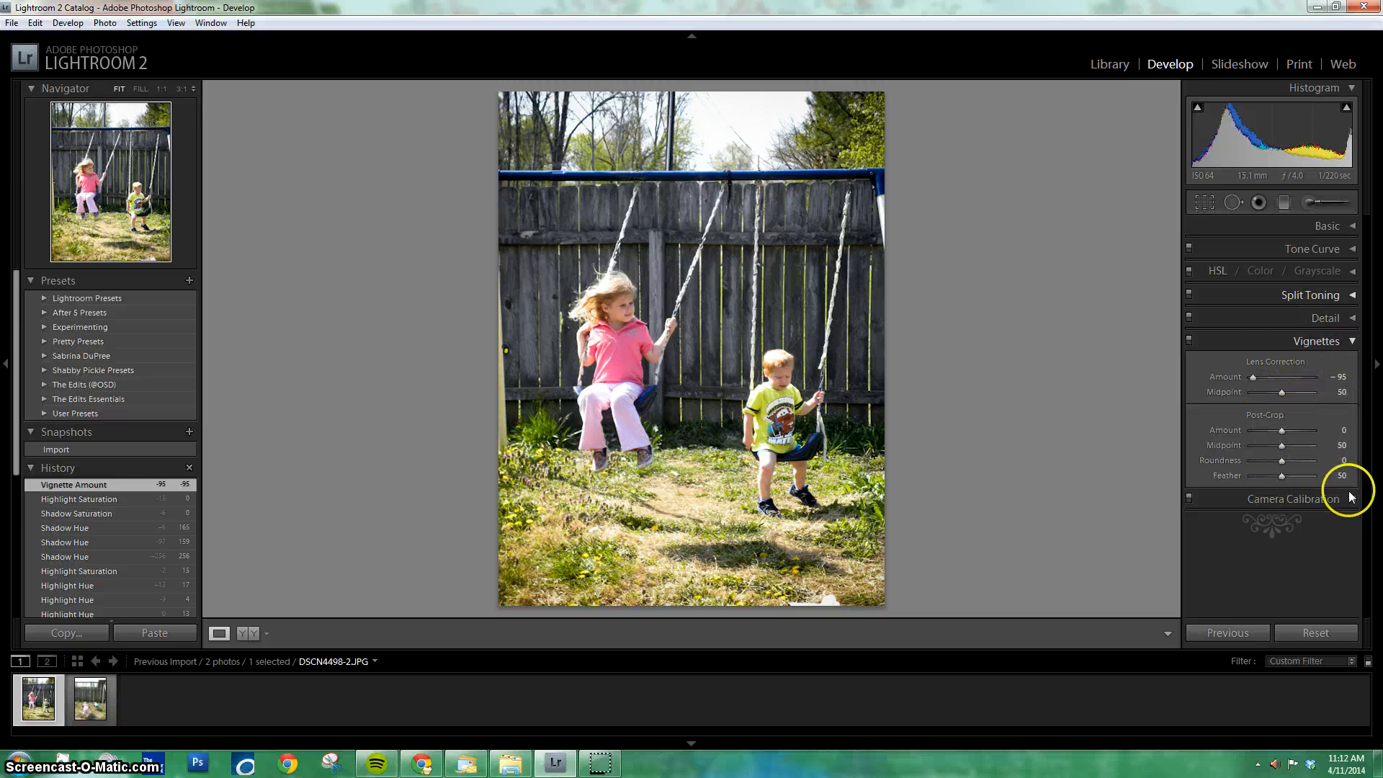
pyautogui.click(1351, 343)
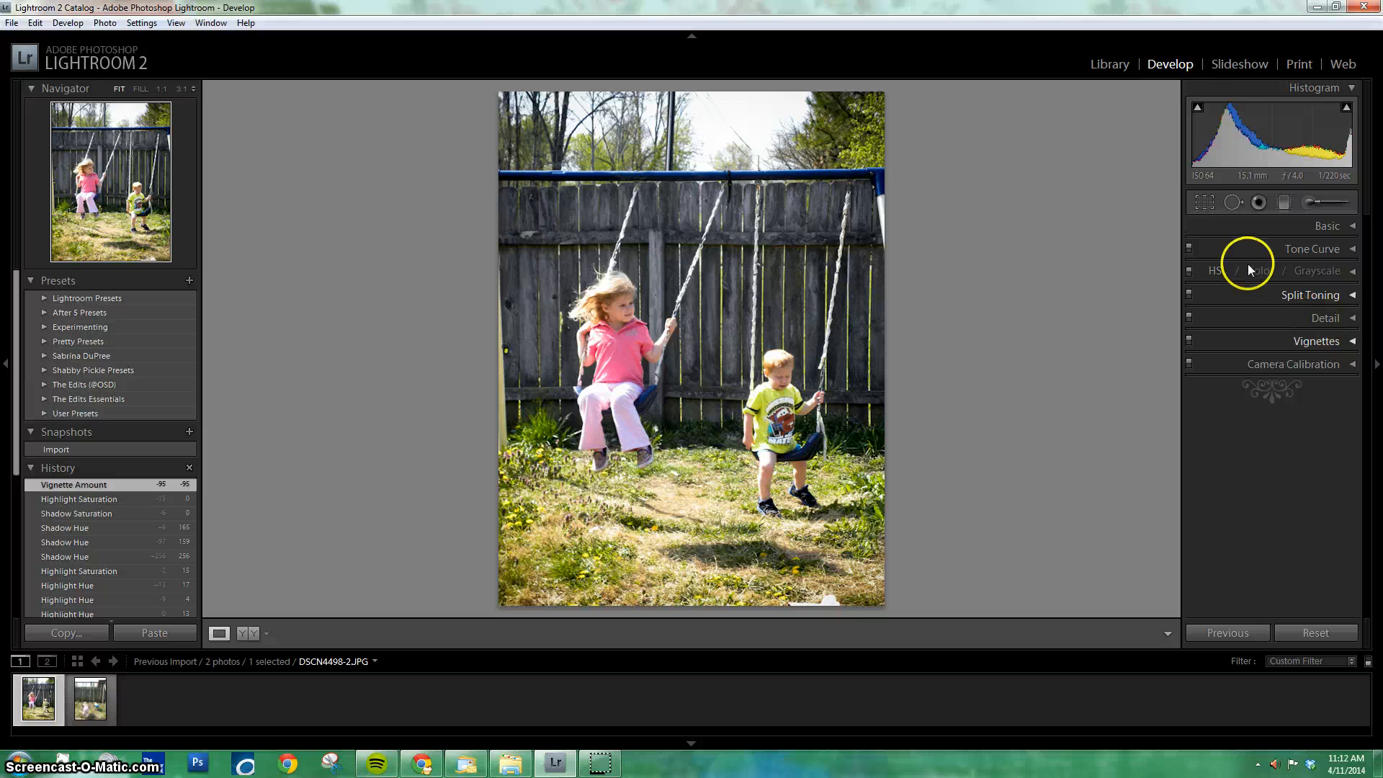
pyautogui.click(1353, 227)
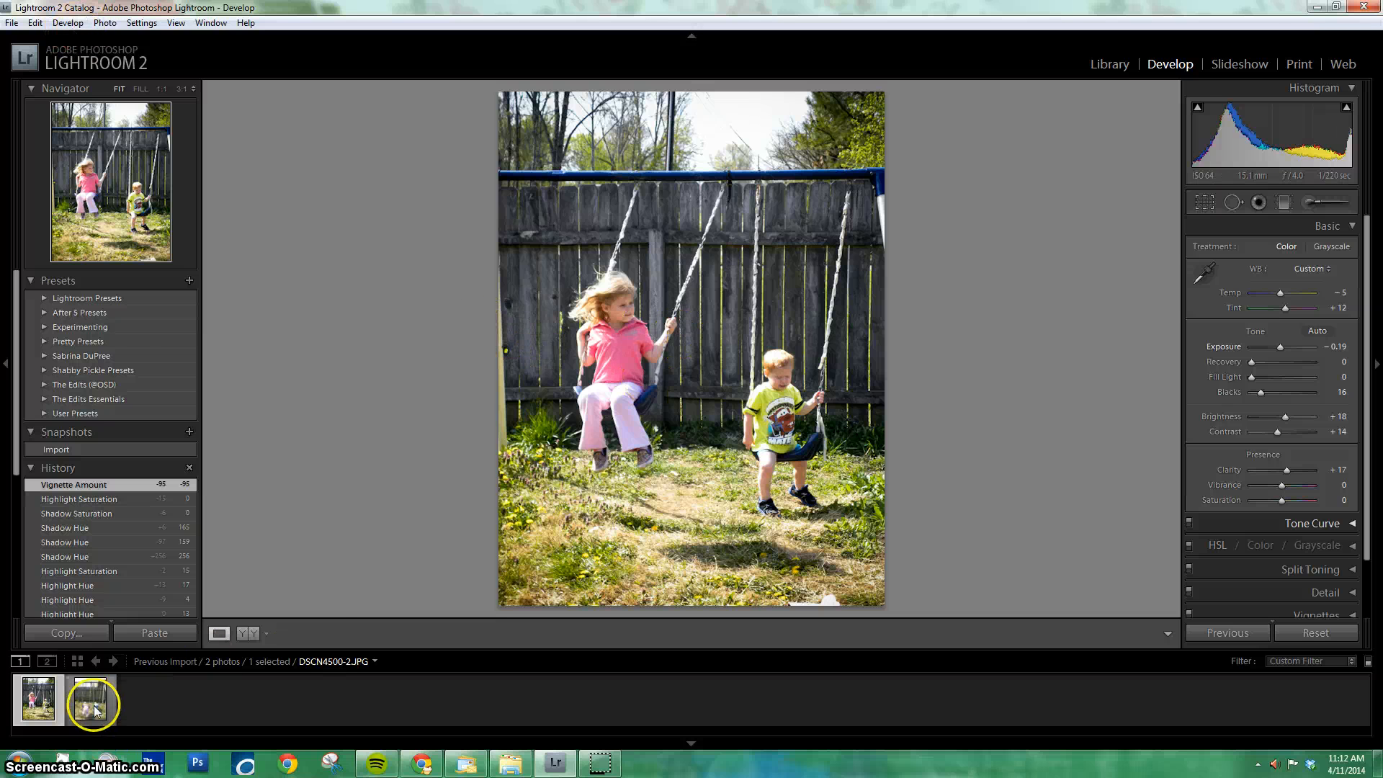
# - Save the current Develop settings as a preset named swinging in the User Presets folder
pyautogui.click(69, 24)
pyautogui.click(93, 55)
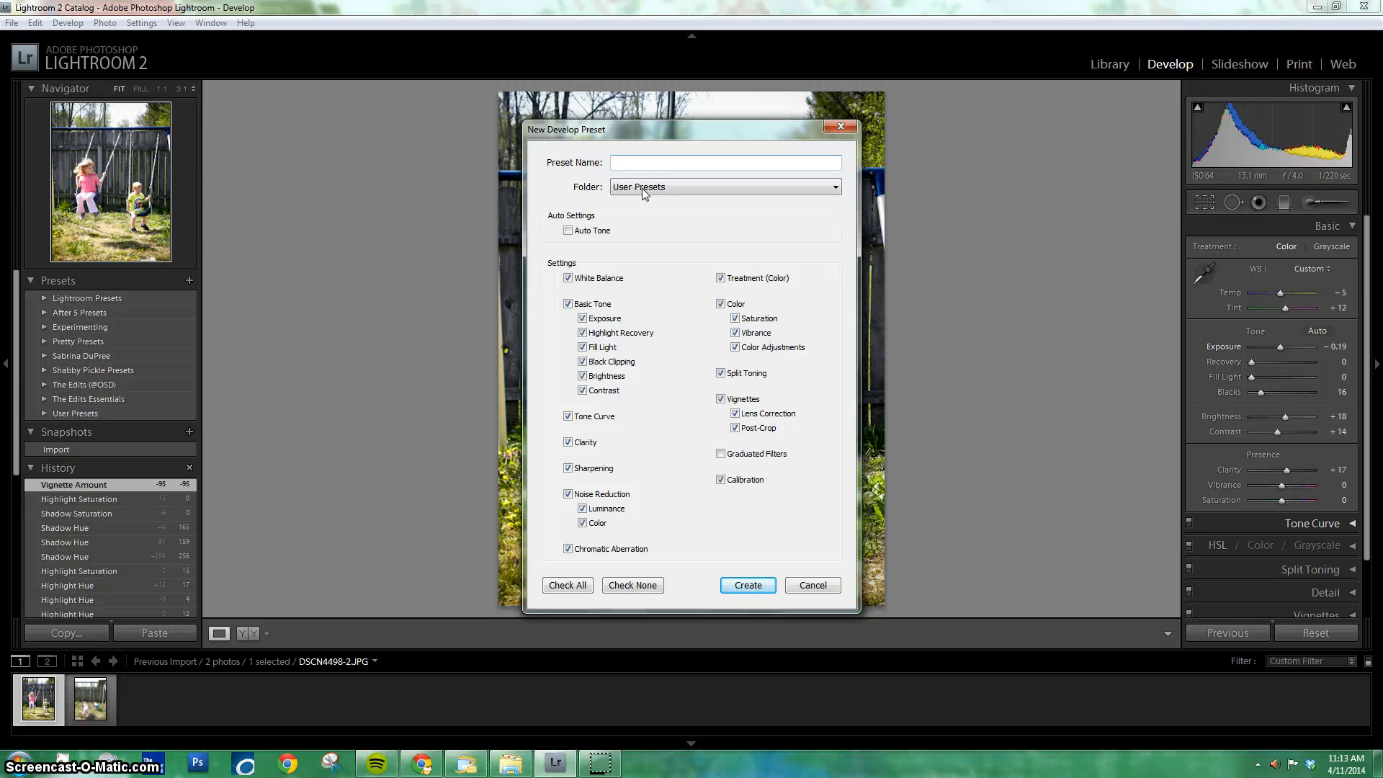
pyautogui.click(632, 165)
pyautogui.press('Return')
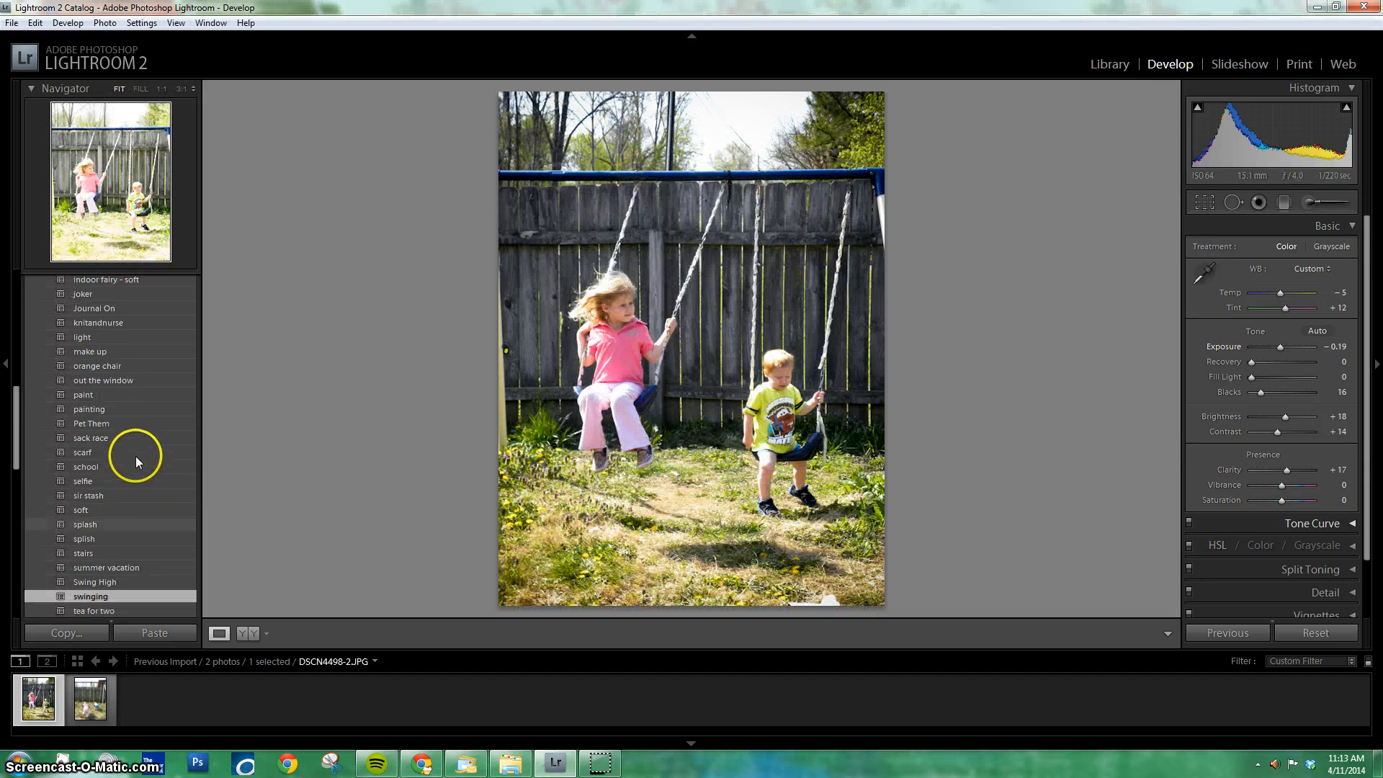
pyautogui.scroll(4, 122, 371)
pyautogui.scroll(4, 121, 367)
pyautogui.scroll(-4, 121, 367)
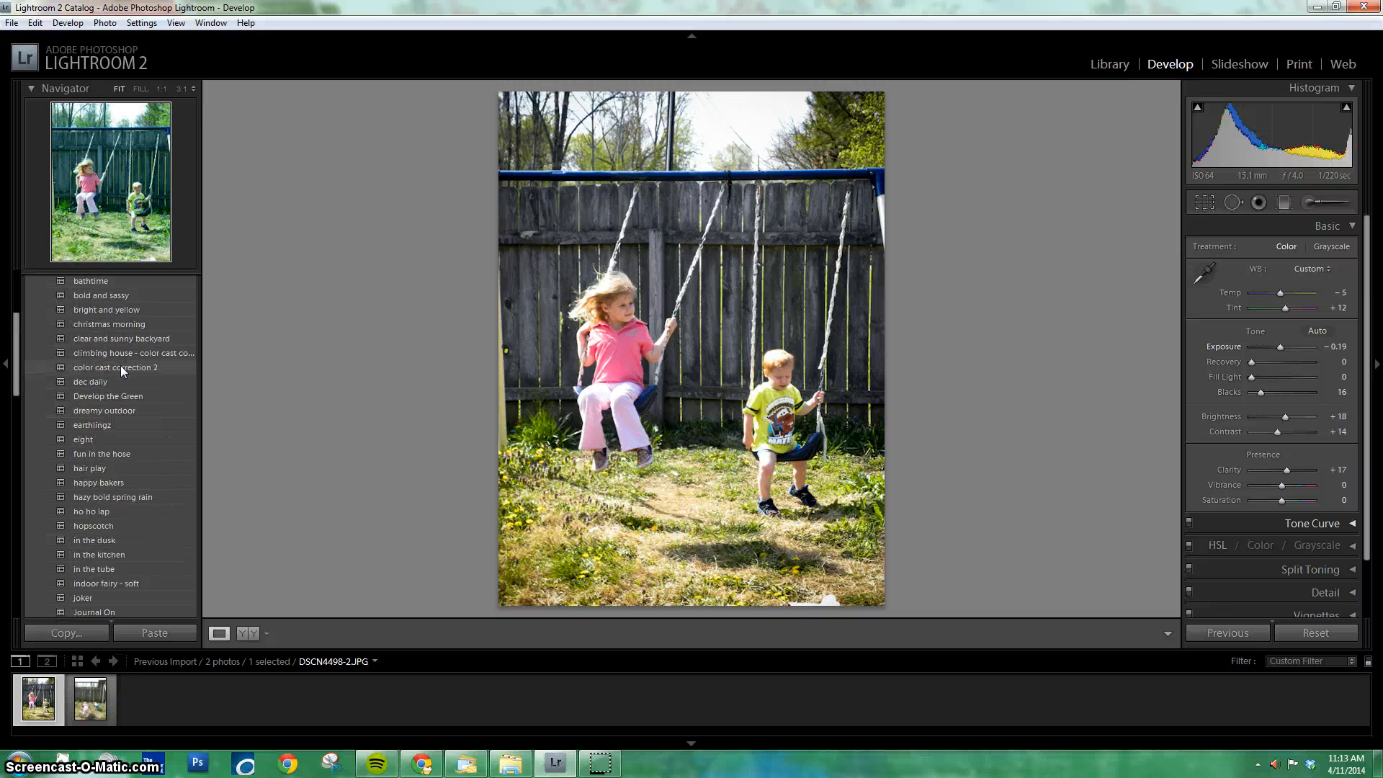
pyautogui.scroll(-6, 119, 365)
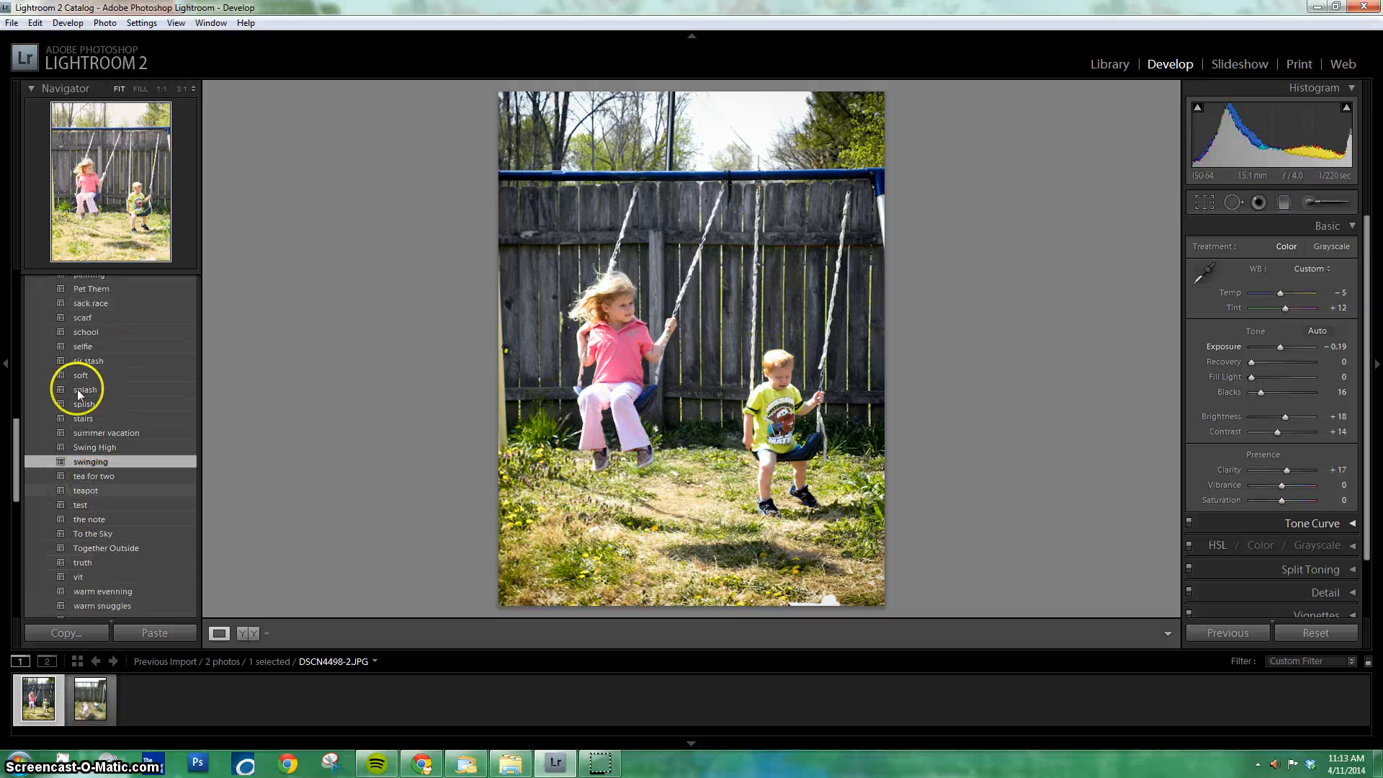
# - Export DSCN4498-2 as an sRGB JPEG at quality 80 to the folder J:\pictures\14-04Apr
pyautogui.click(12, 24)
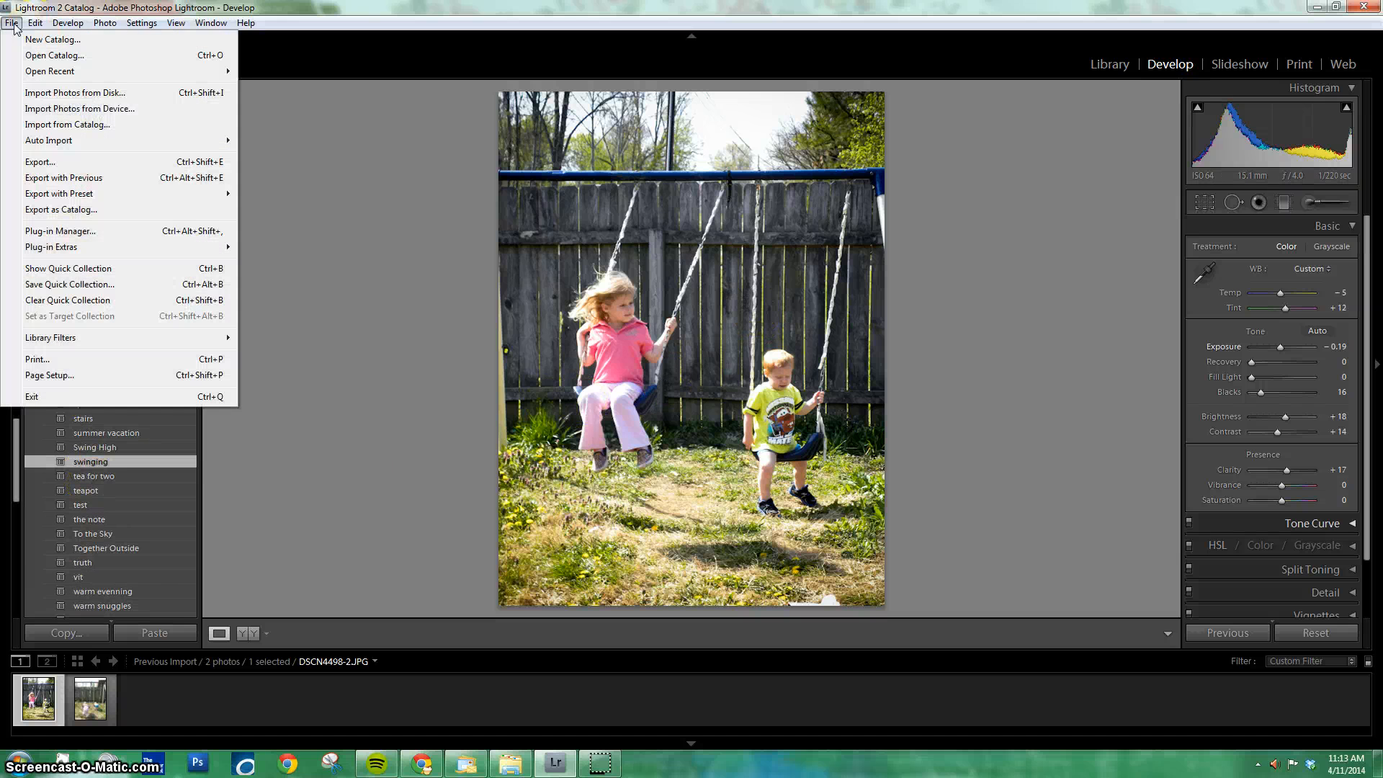
pyautogui.click(72, 162)
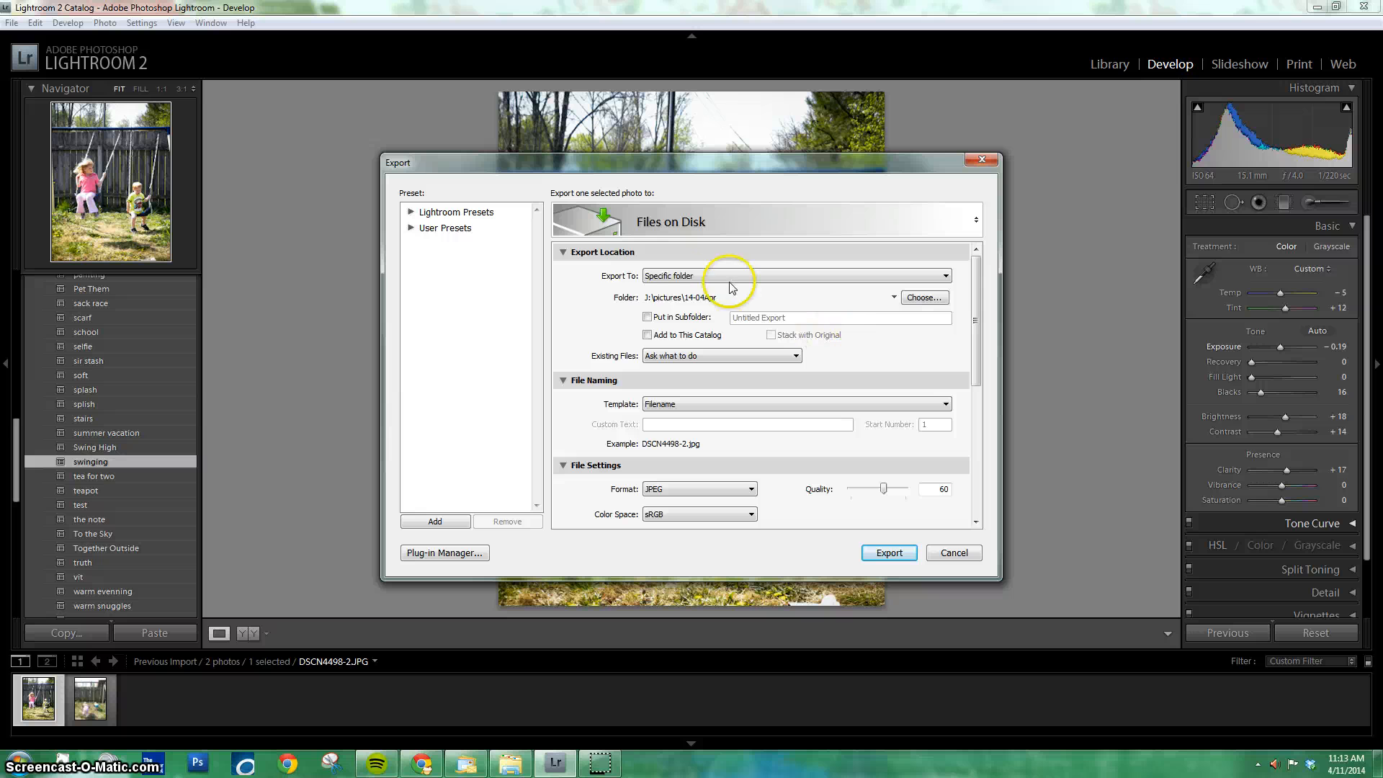
pyautogui.click(927, 298)
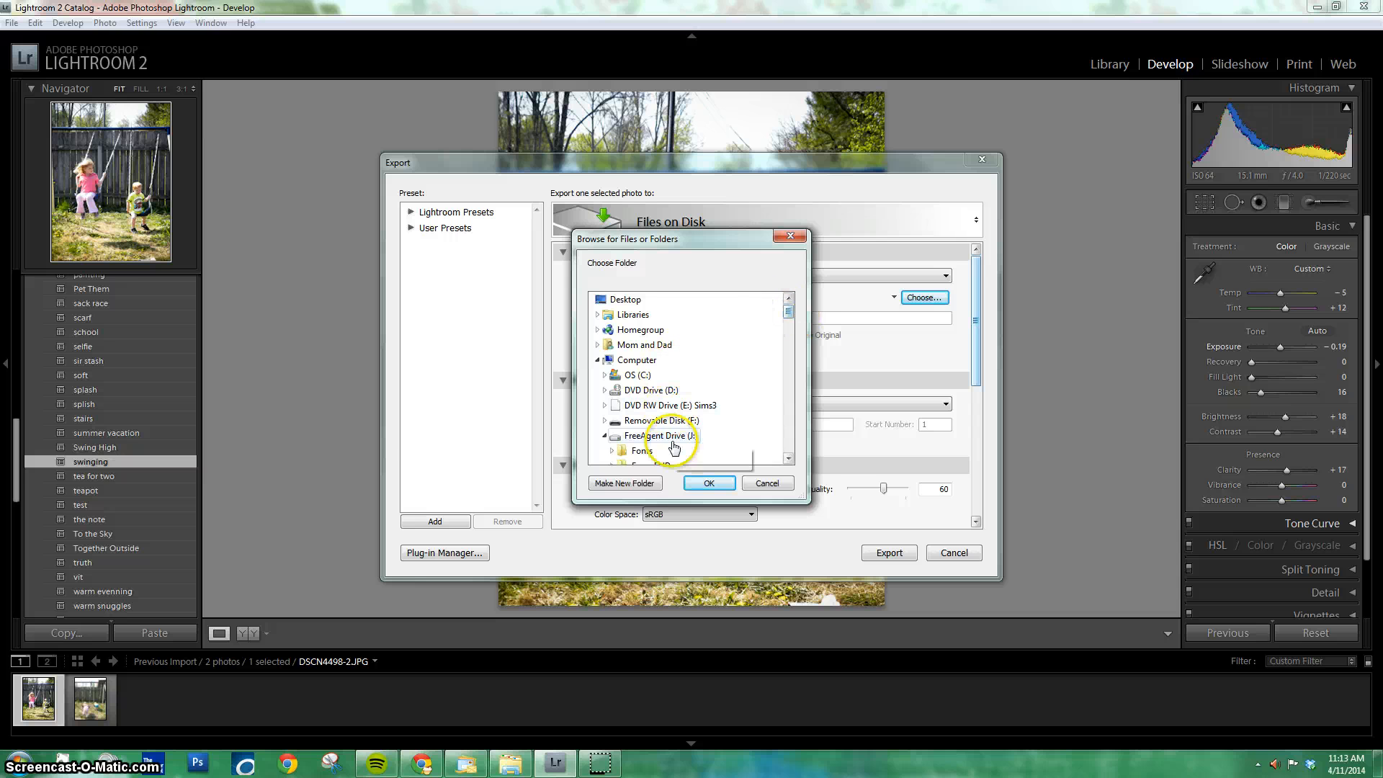
pyautogui.click(638, 360)
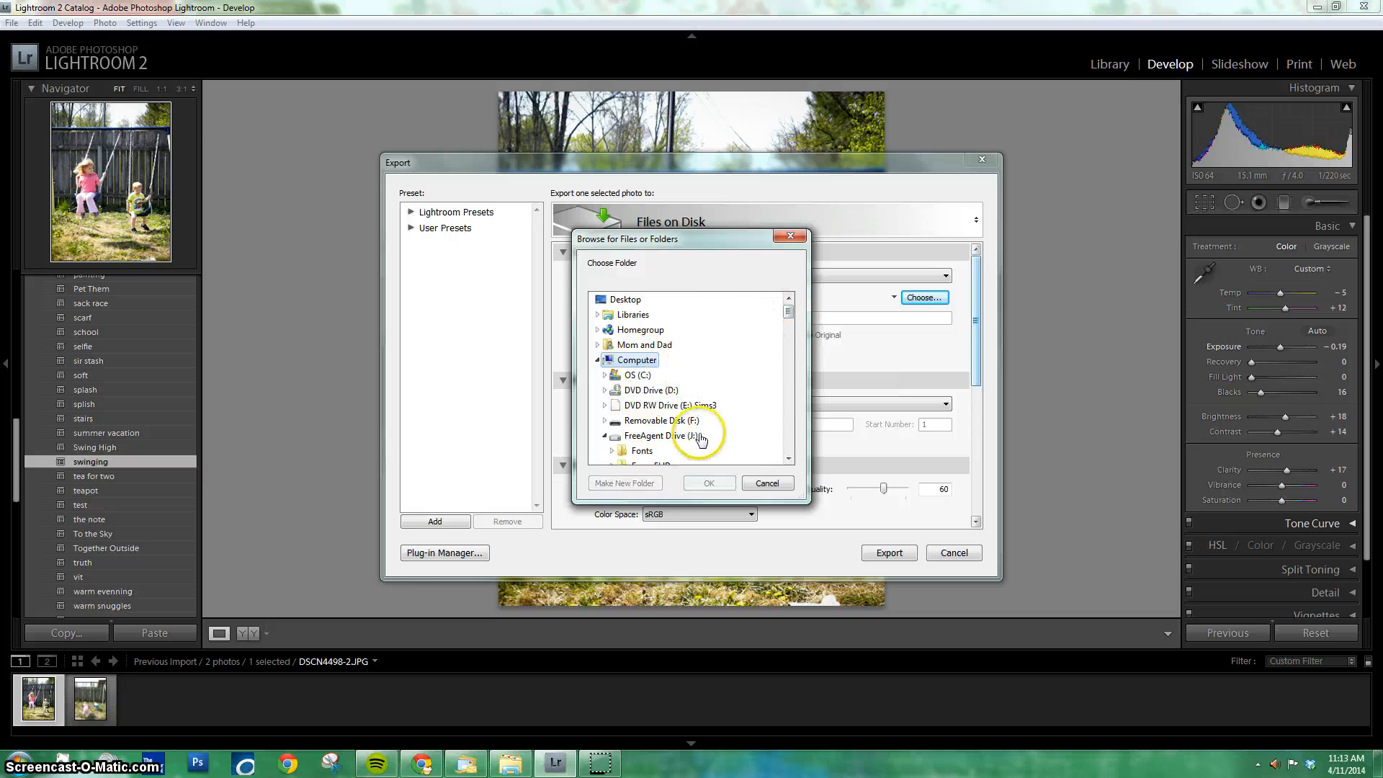
pyautogui.click(667, 436)
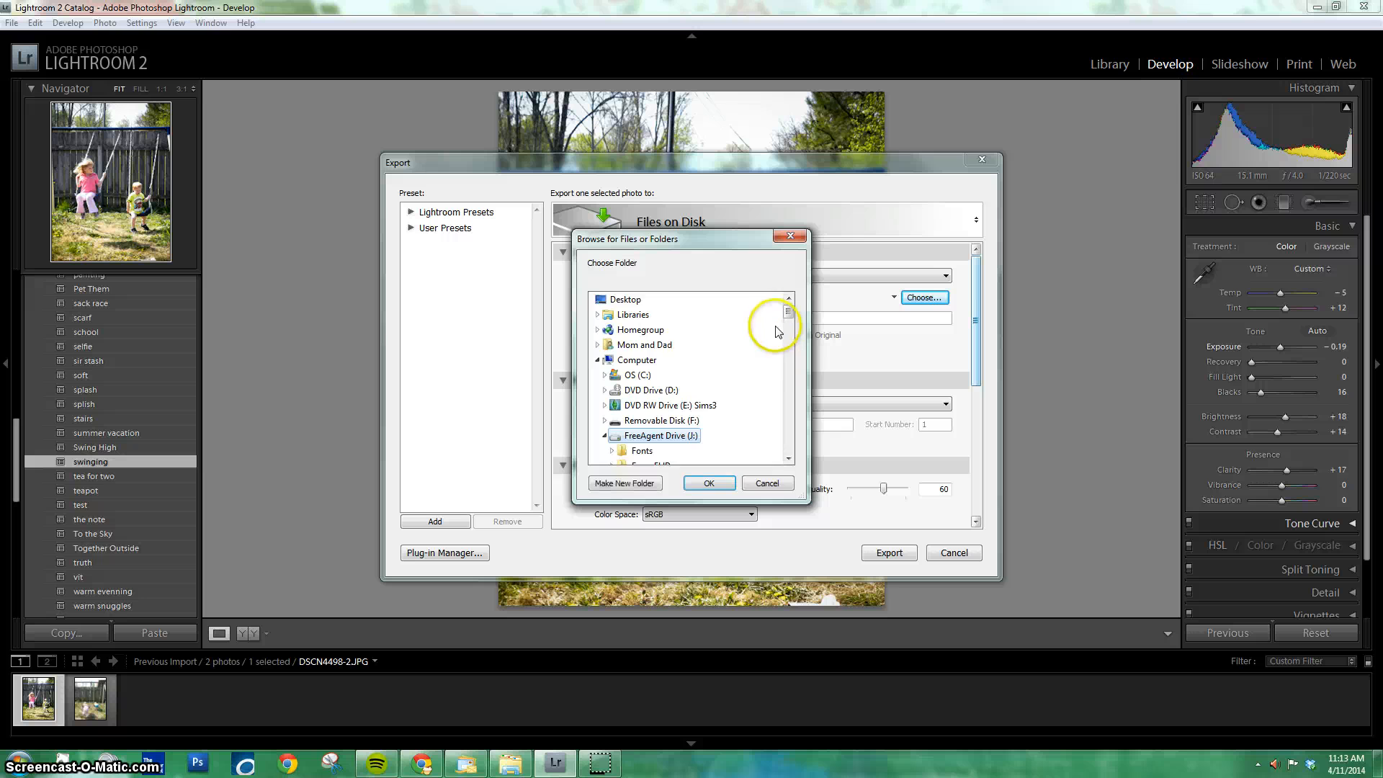
pyautogui.moveTo(789, 313); pyautogui.dragTo(791, 405)
pyautogui.click(648, 344)
pyautogui.click(671, 407)
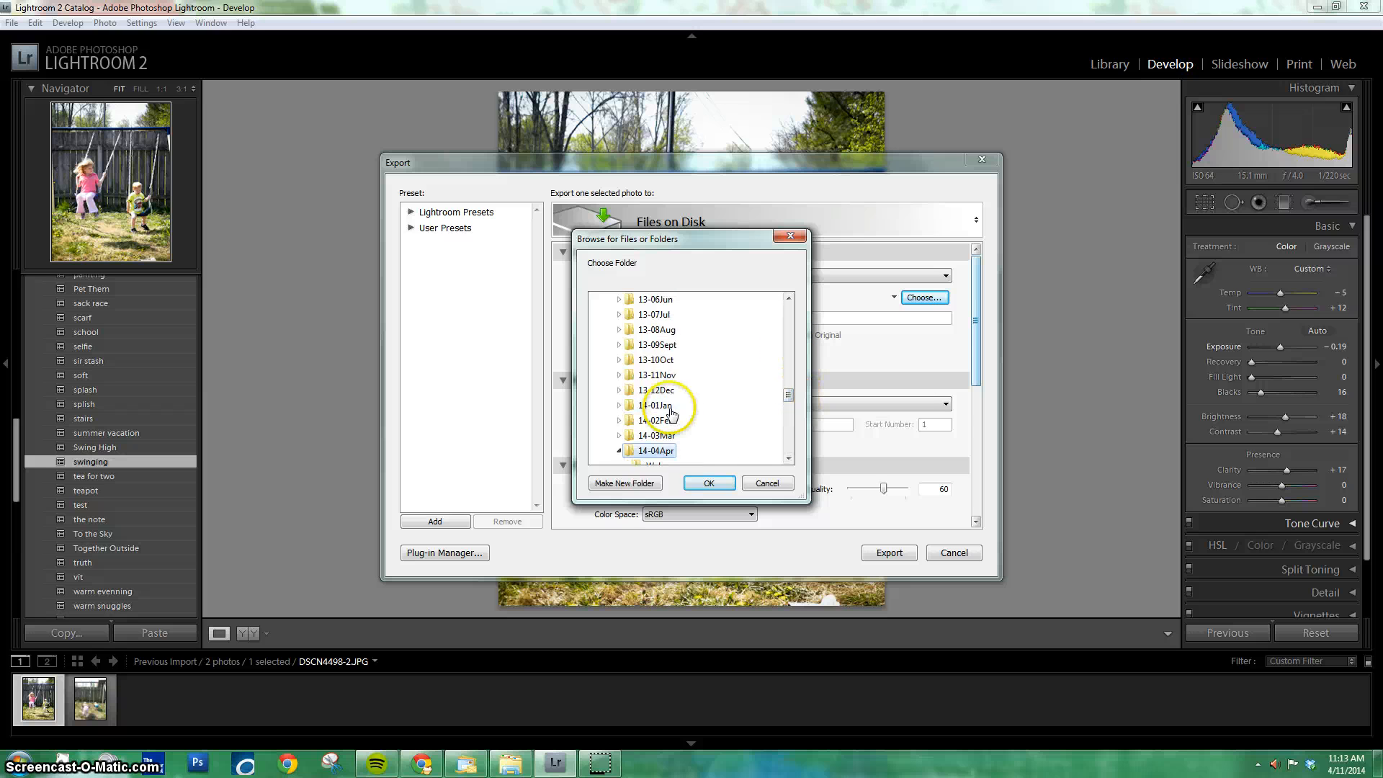
pyautogui.click(709, 483)
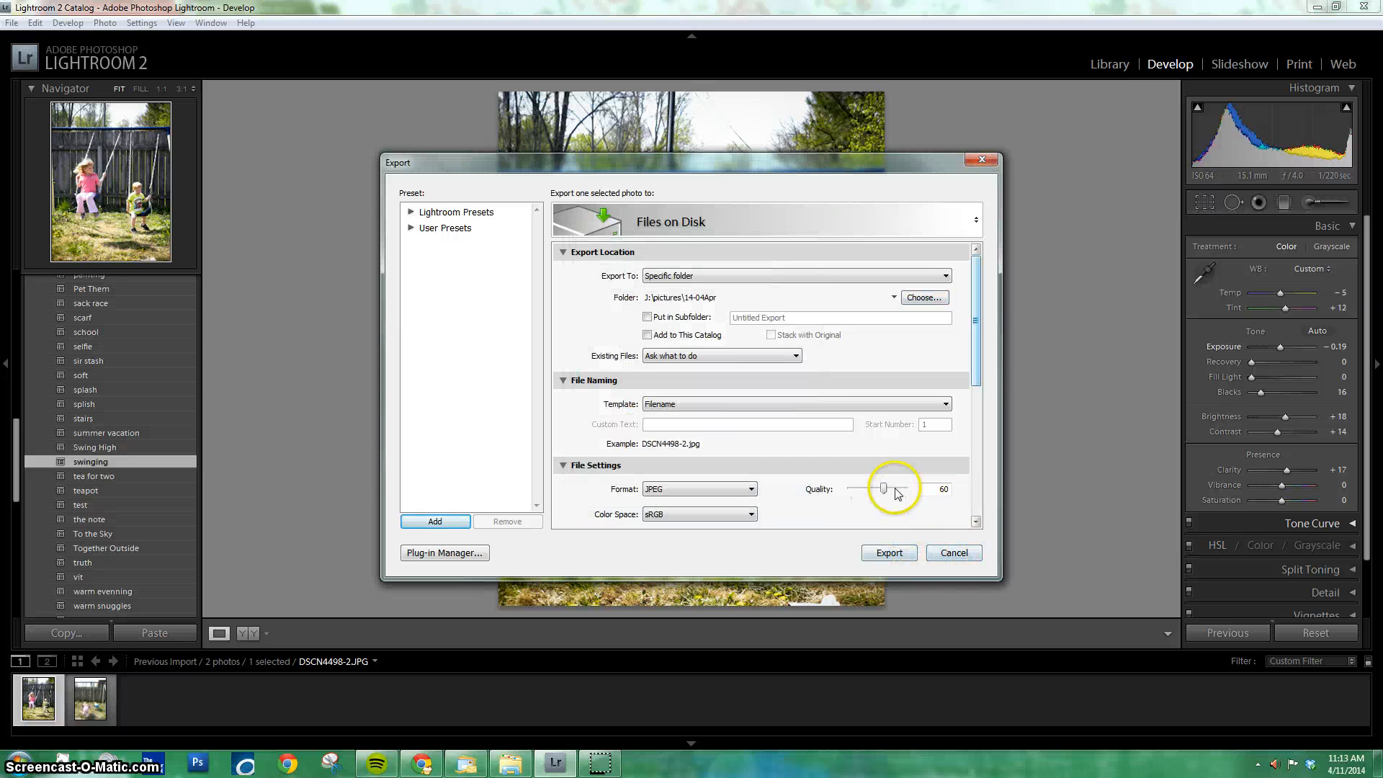
pyautogui.moveTo(885, 489); pyautogui.dragTo(894, 488)
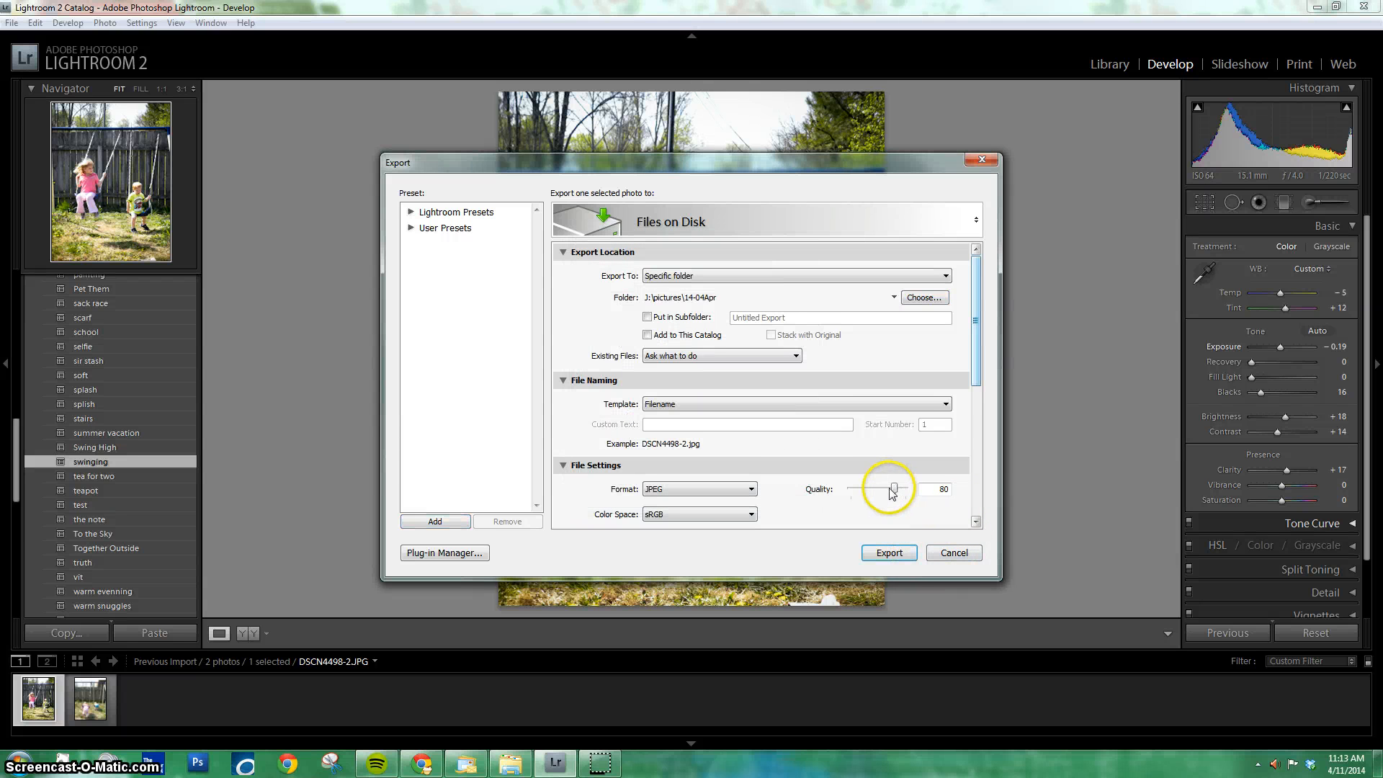
pyautogui.click(888, 554)
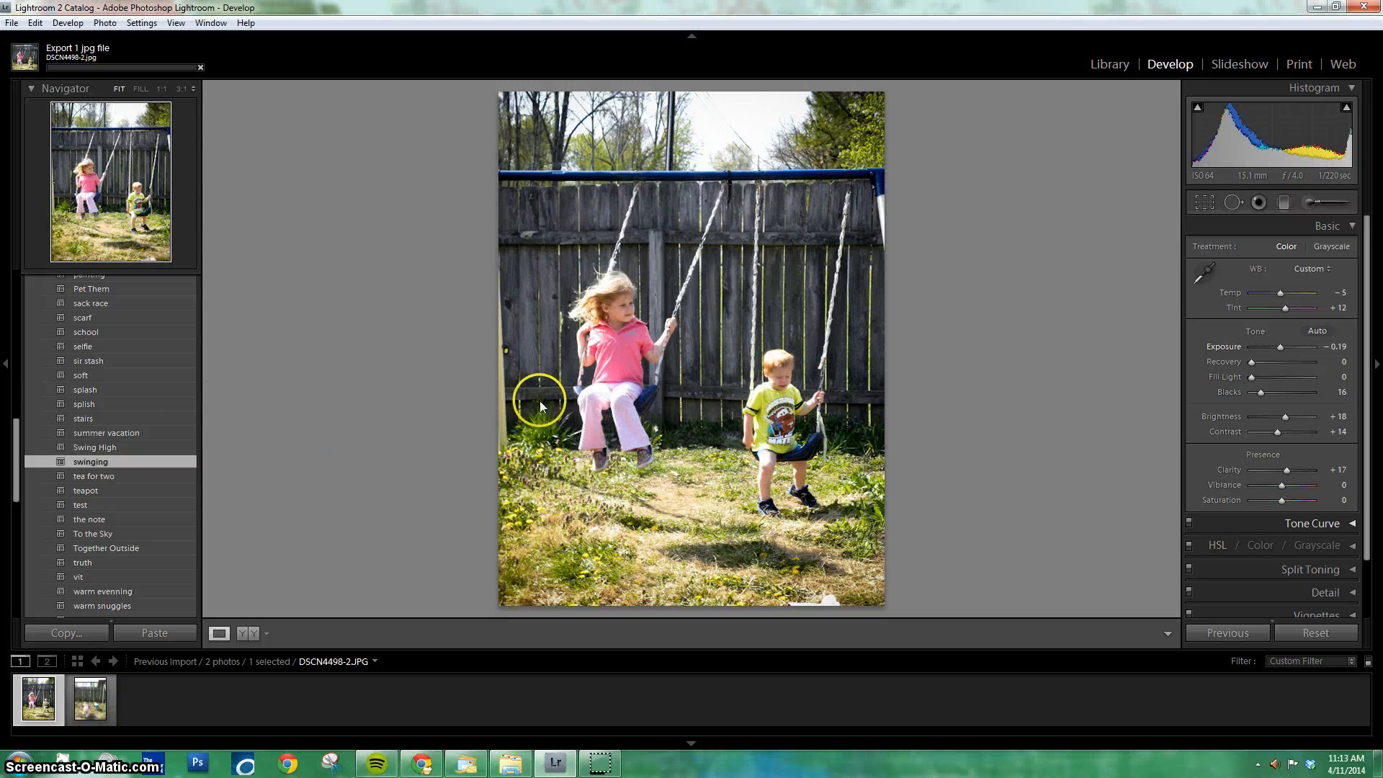
# - Apply the swinging preset to the second photo, DSCN4500-2.JPG
pyautogui.click(103, 712)
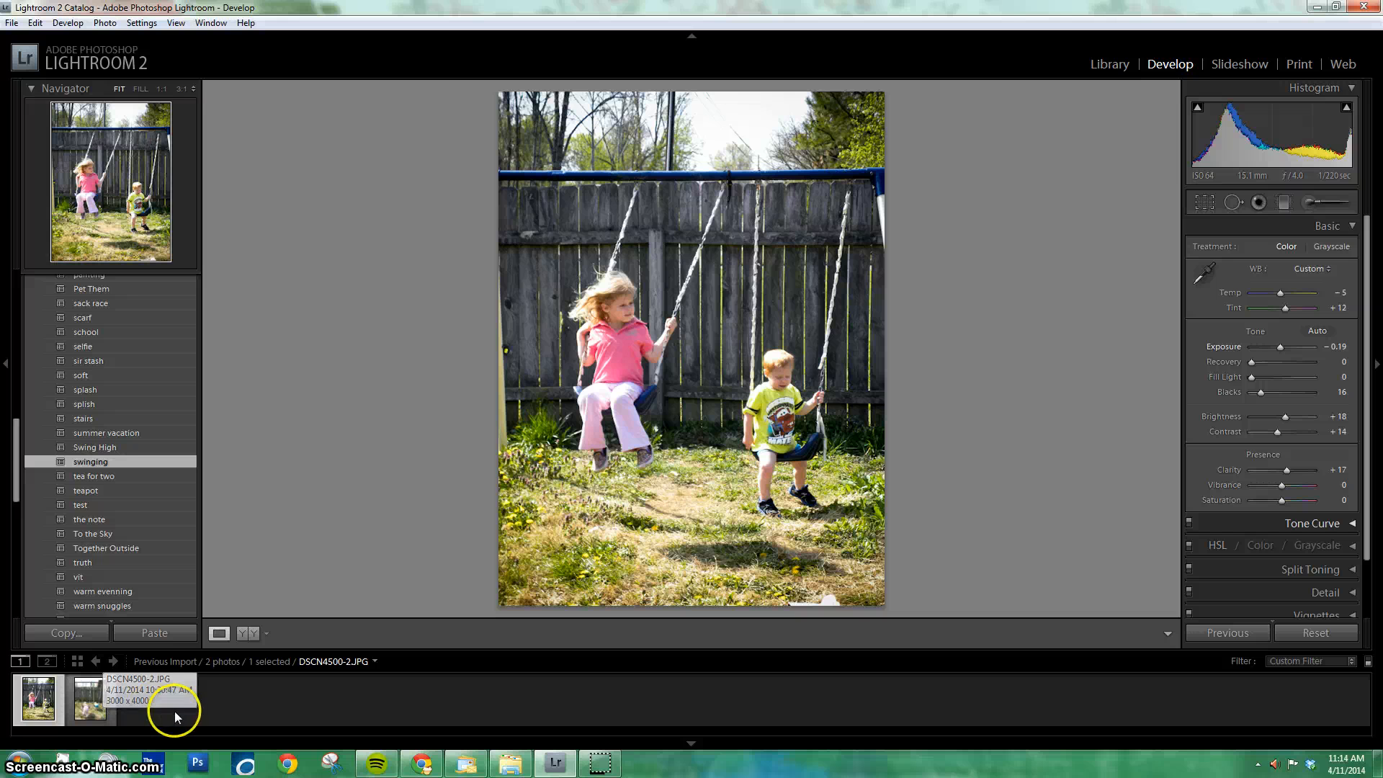
pyautogui.click(104, 710)
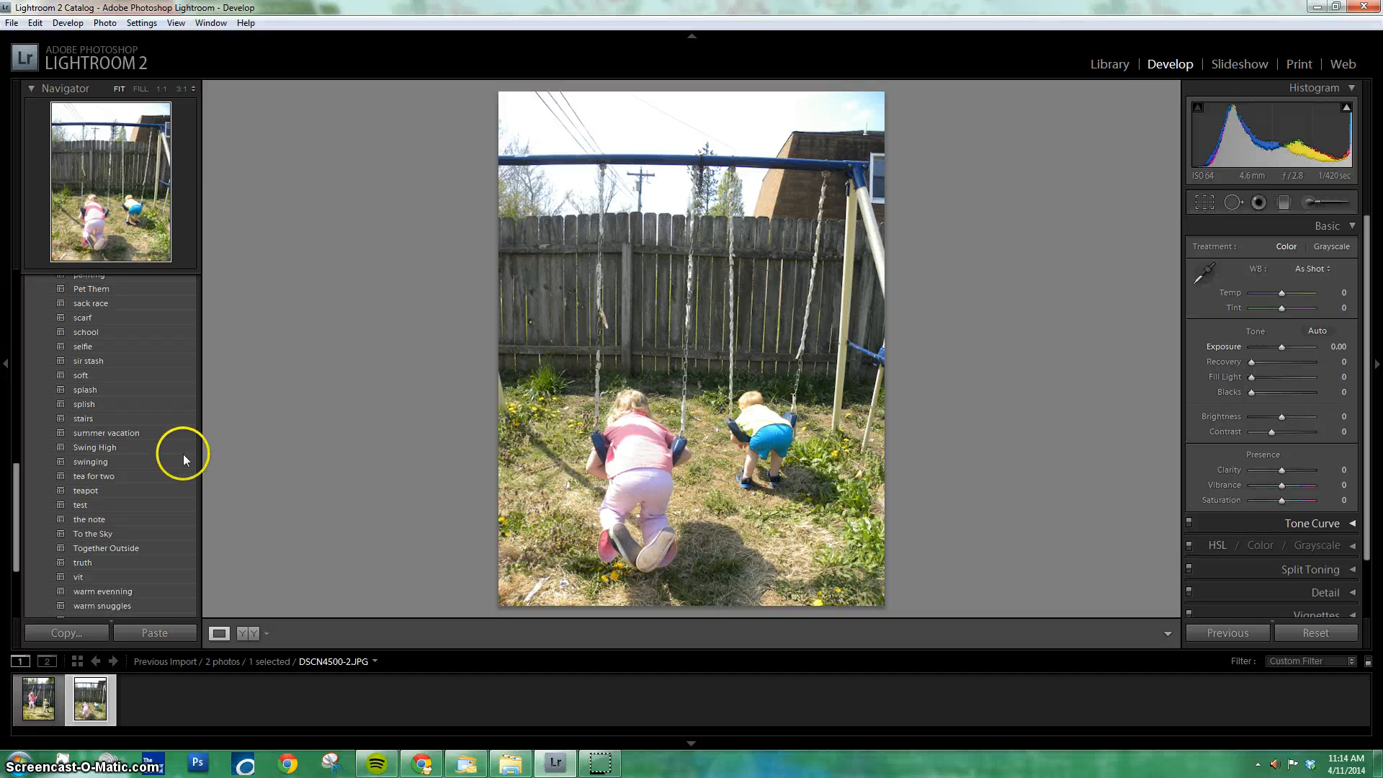
pyautogui.click(148, 462)
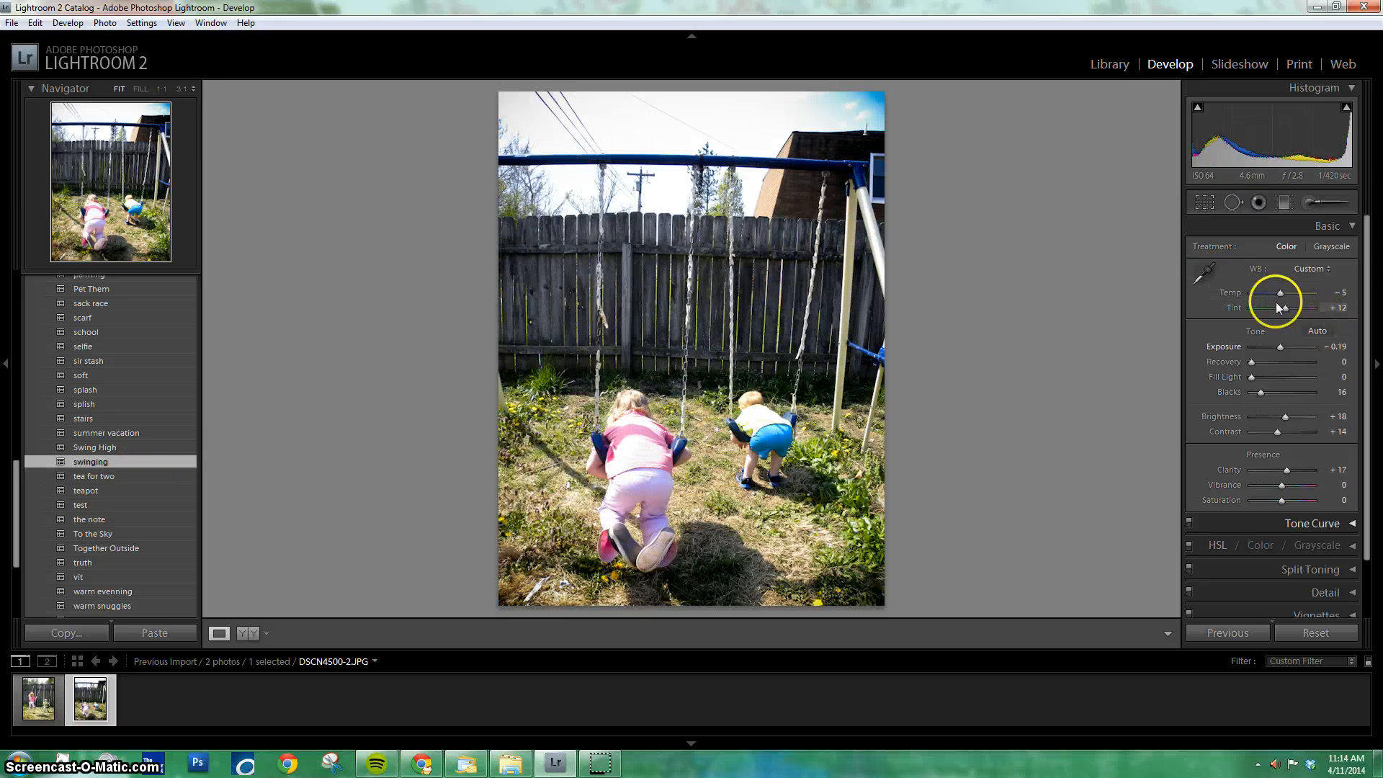
# - Try Auto tone on DSCN4500-2.JPG and undo it
pyautogui.click(1318, 331)
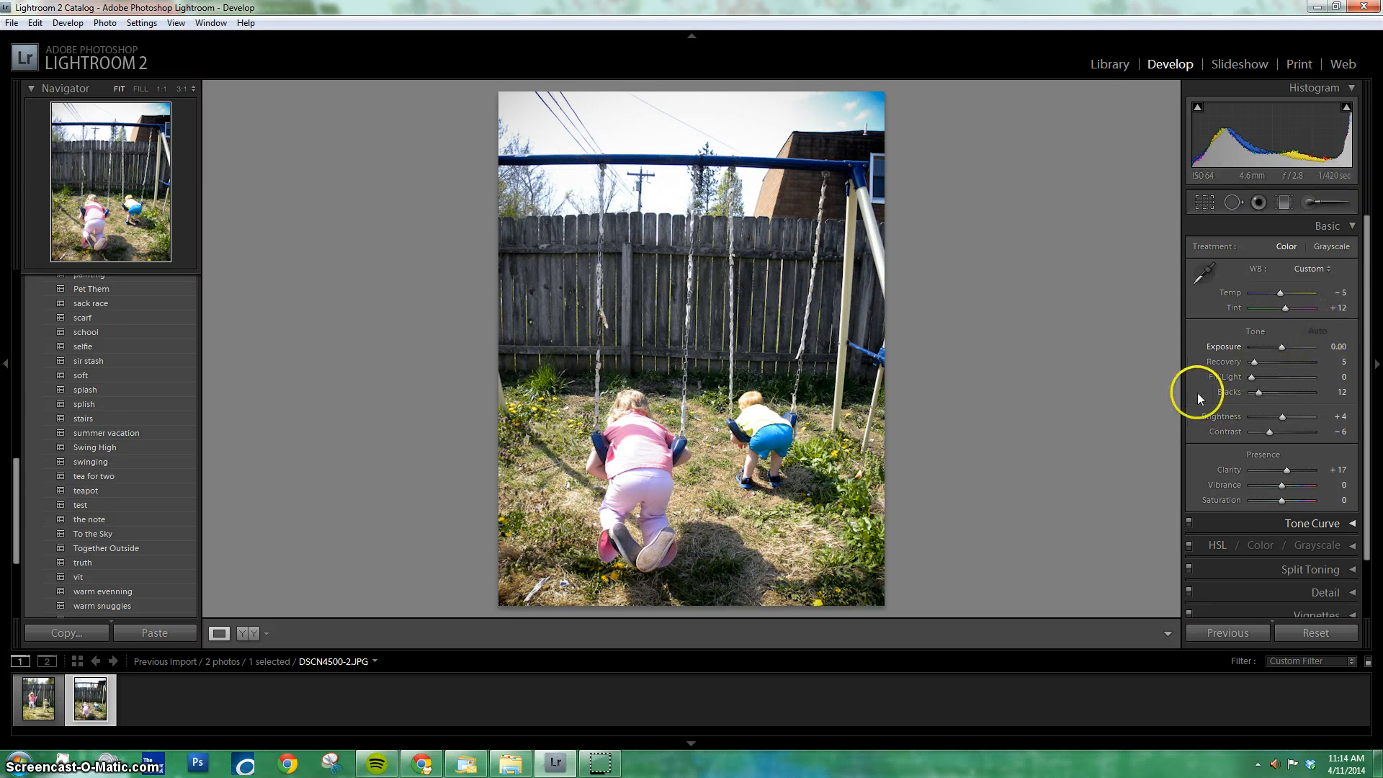
pyautogui.hotkey('ctrl', 'z')
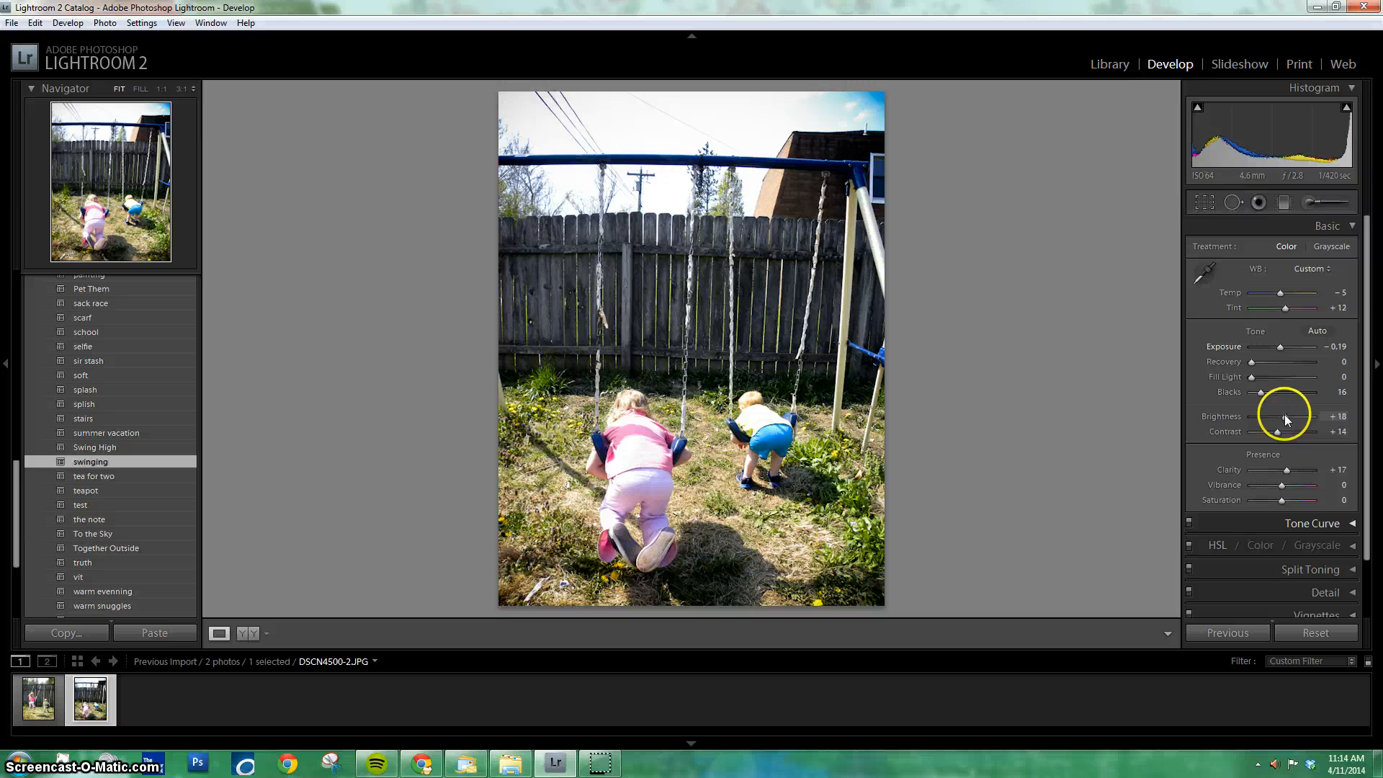
# - Set Brightness to +7 and Saturation to +7 on the second photo, and export it with the previous export settings
pyautogui.moveTo(1285, 413); pyautogui.dragTo(1282, 418)
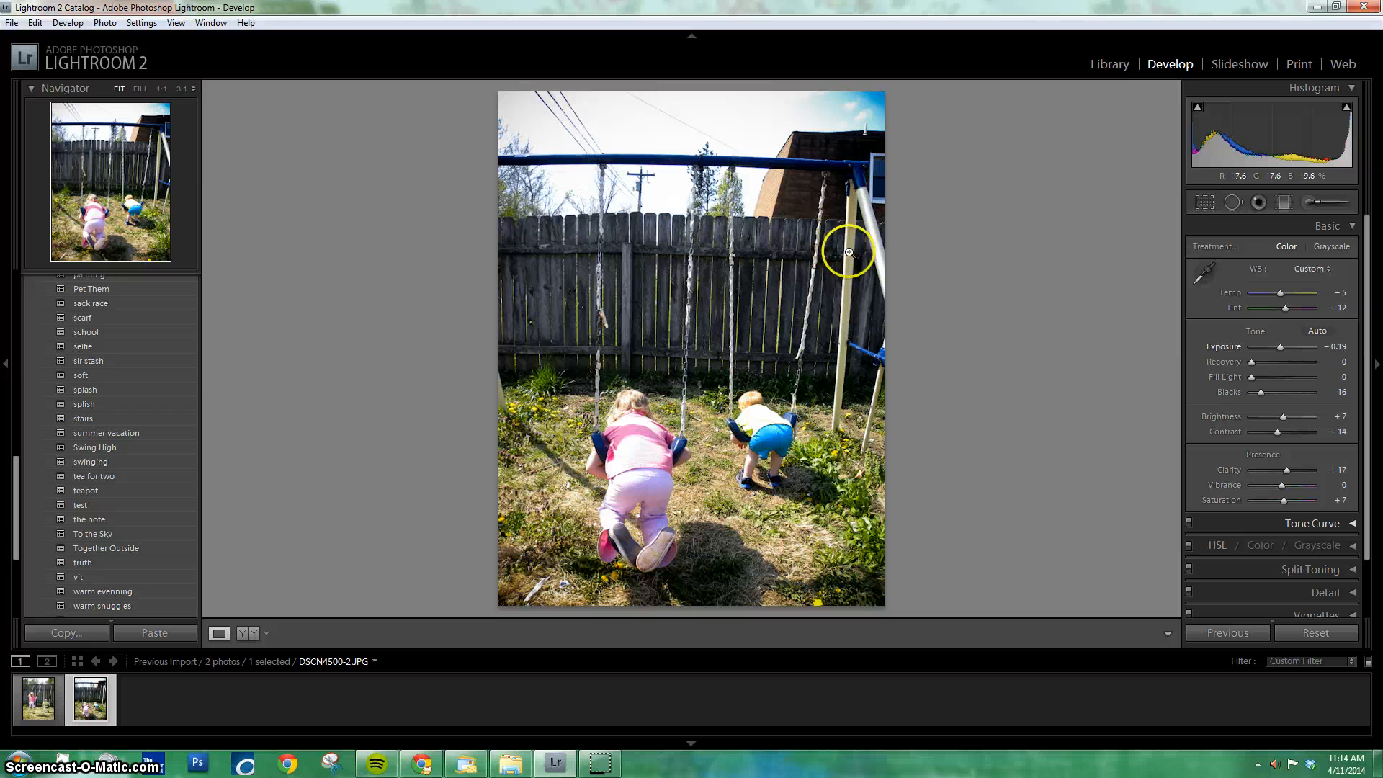
pyautogui.scroll(-1, 1238, 440)
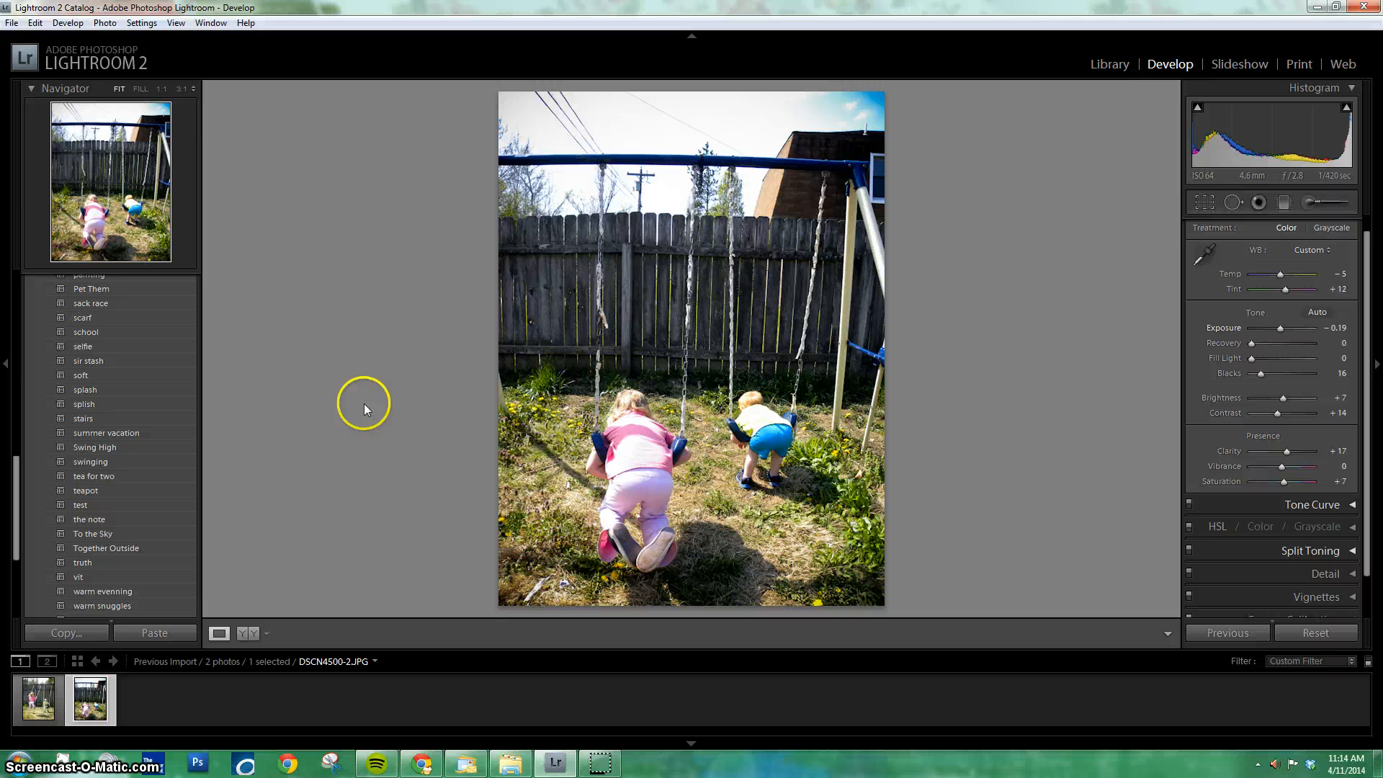
pyautogui.click(10, 23)
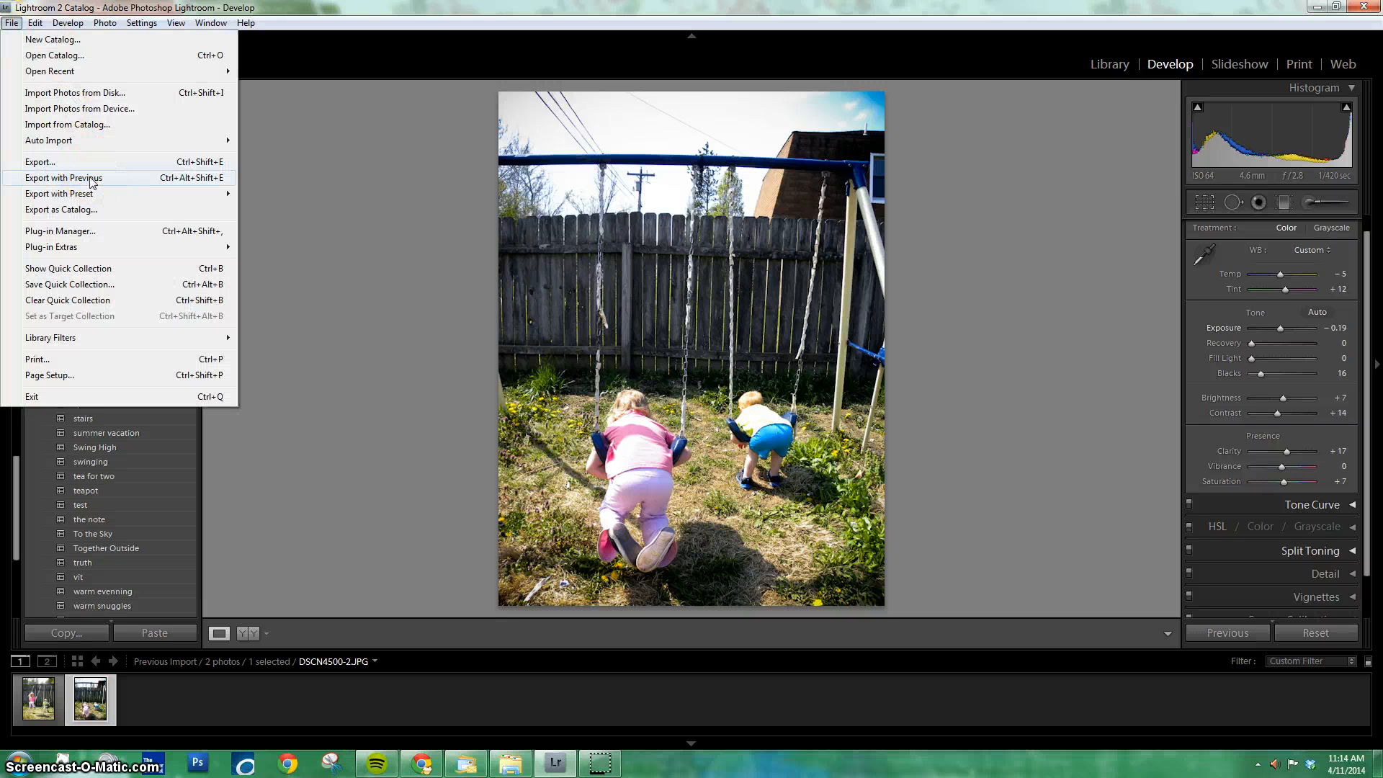
pyautogui.click(92, 179)
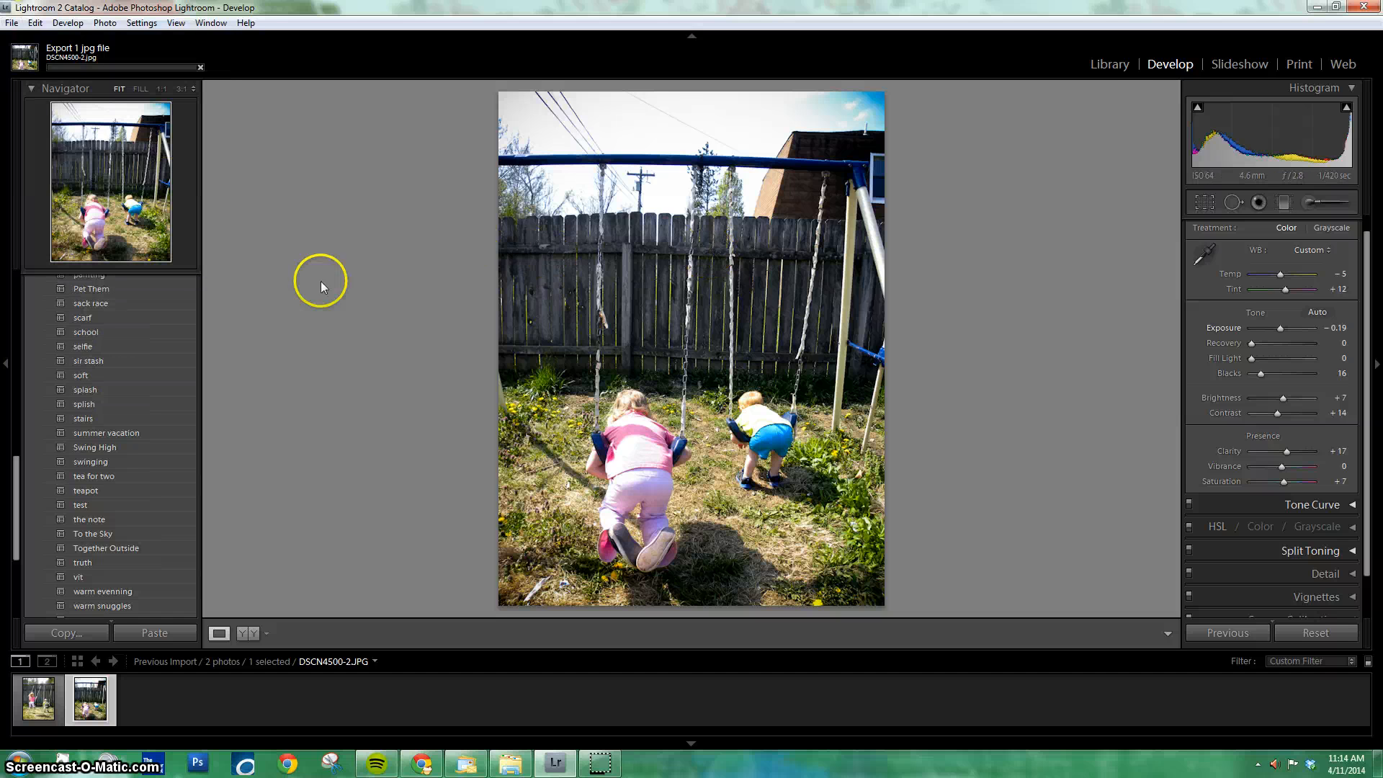